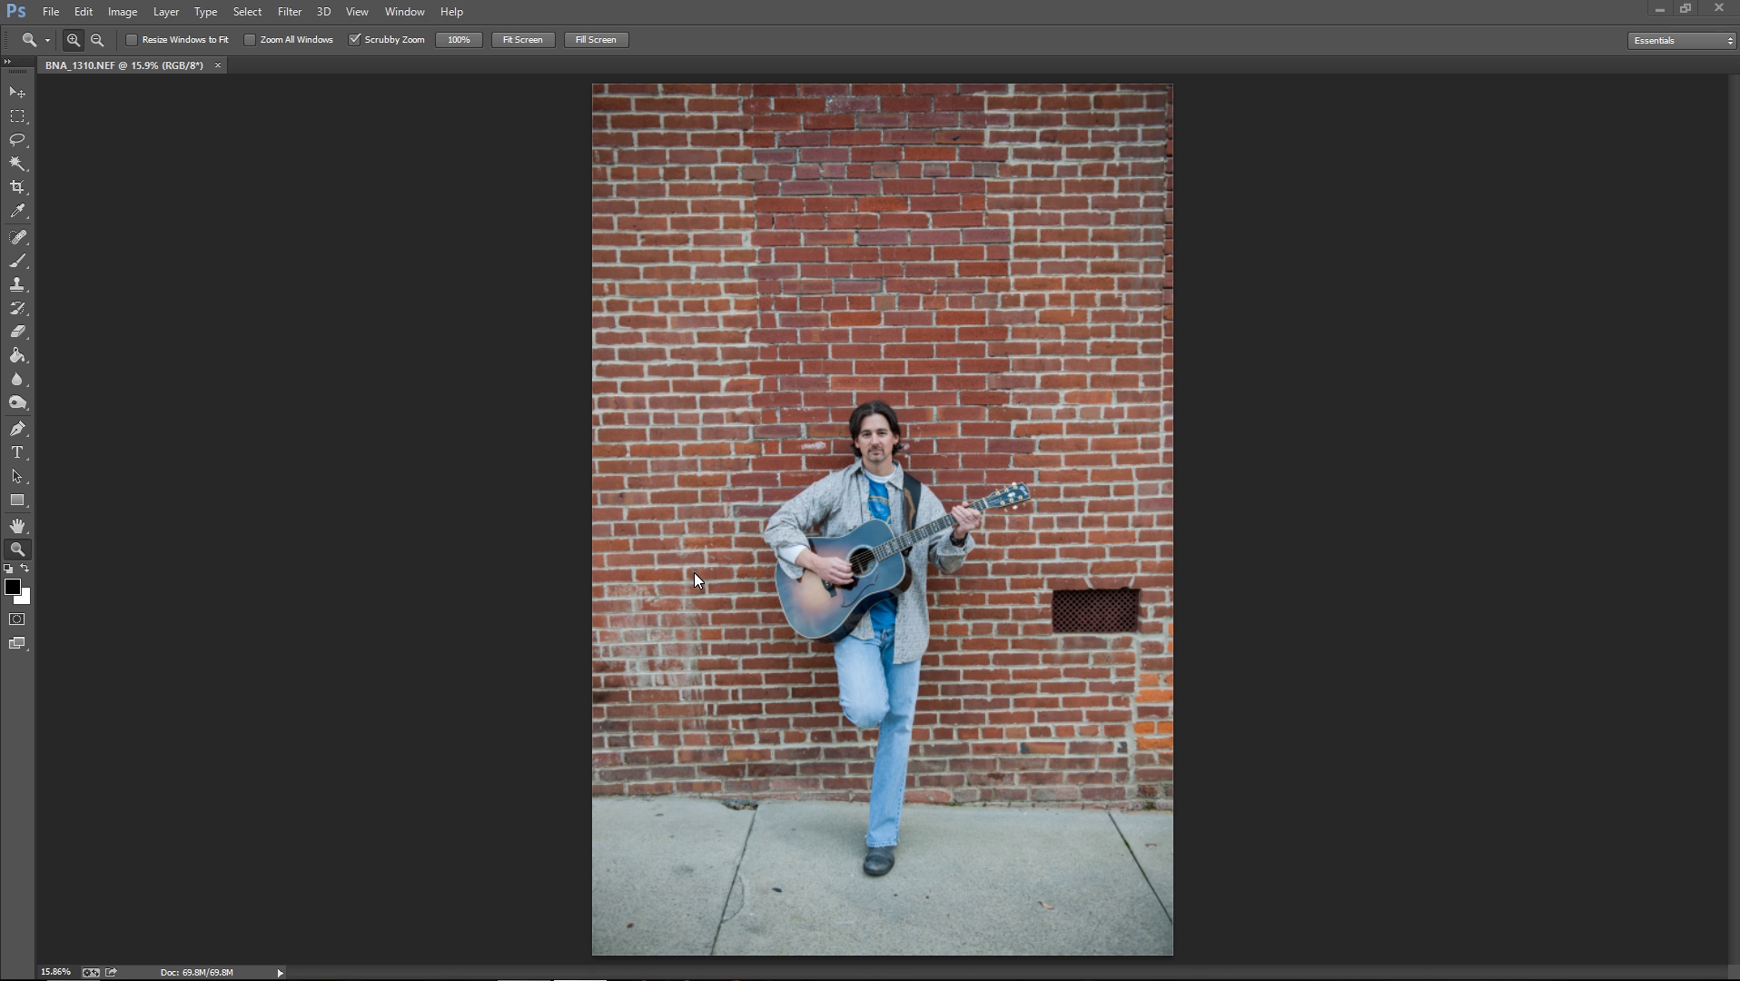
- Convert the photo's locked background into an editable layer and duplicate it under the default name
left_click(16, 550)
left_click(1110, 621)
left_click(1110, 621)
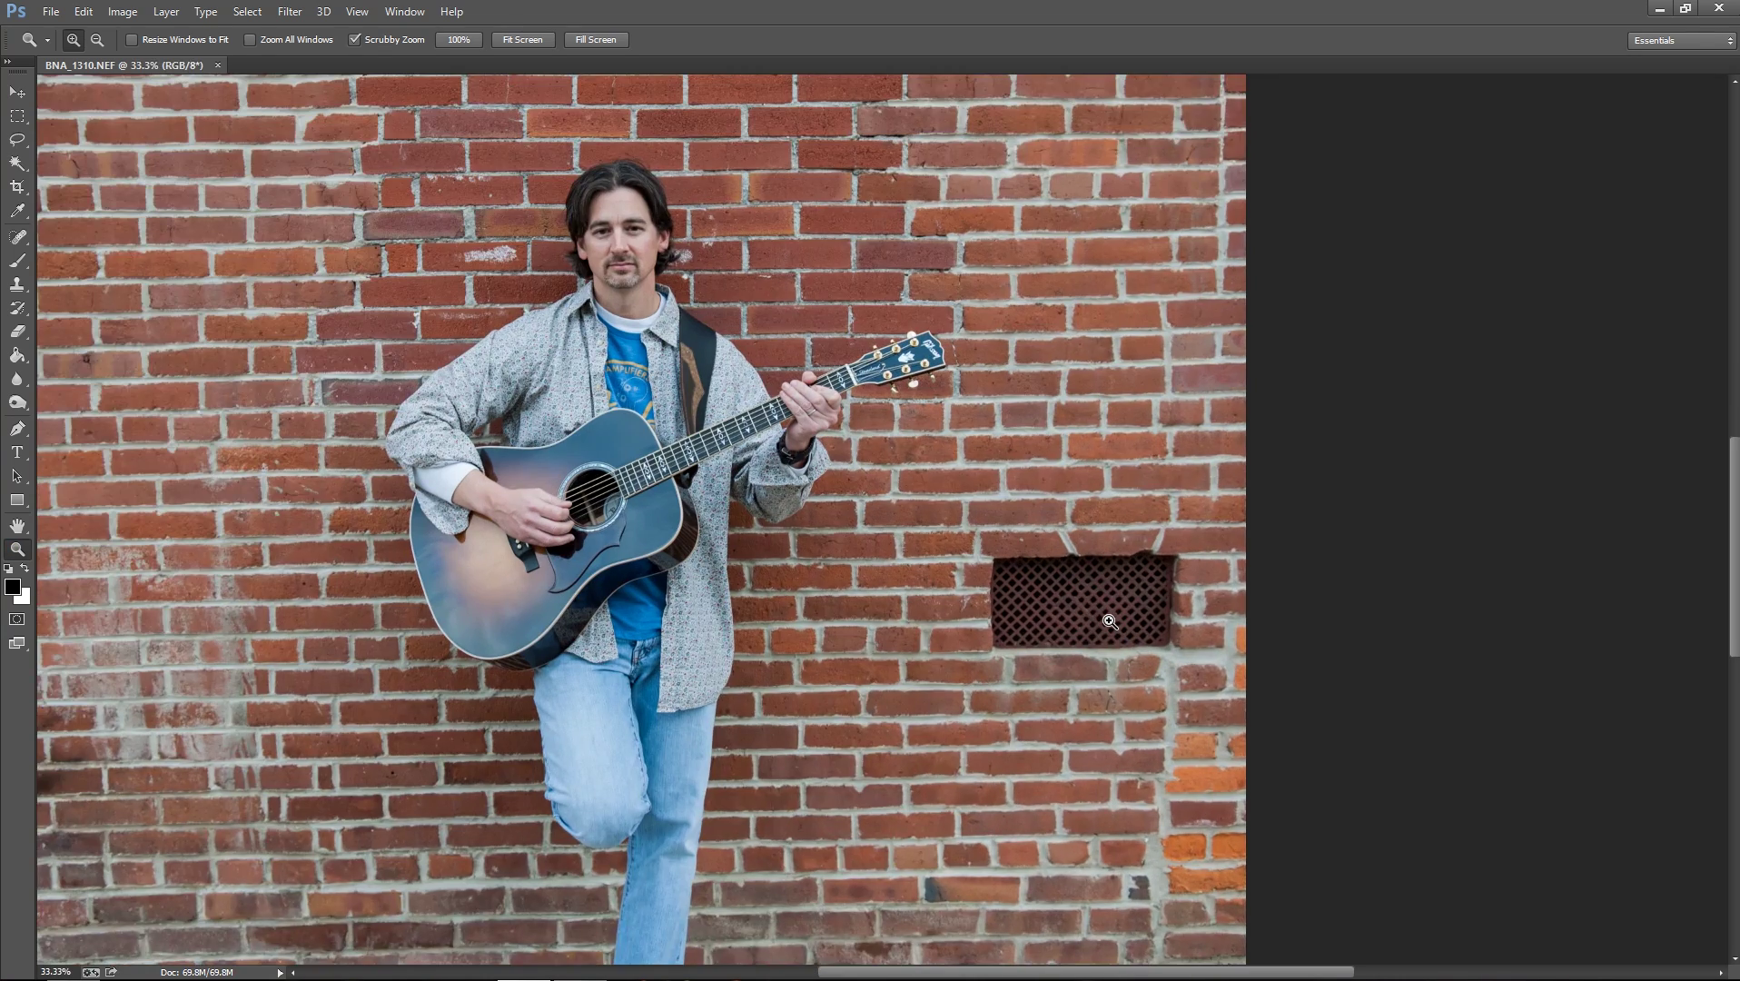
left_click(1110, 621)
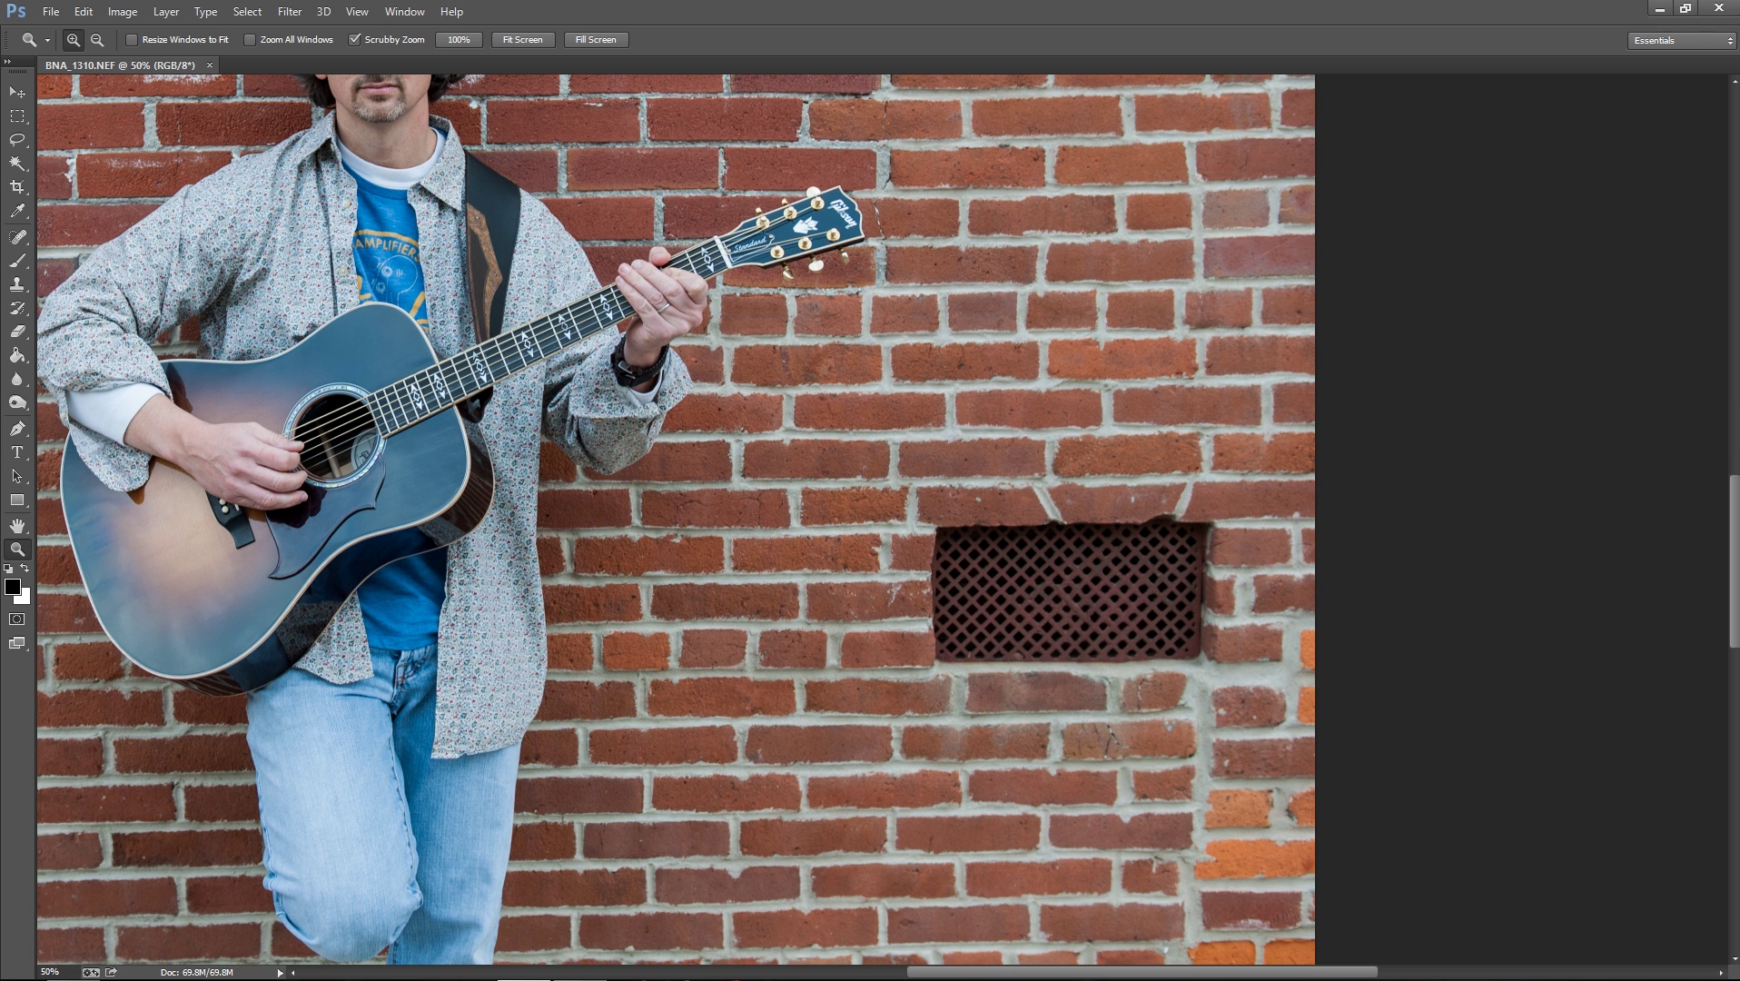
key("Return")
left_click_drag(1739, 168, 1581, 168)
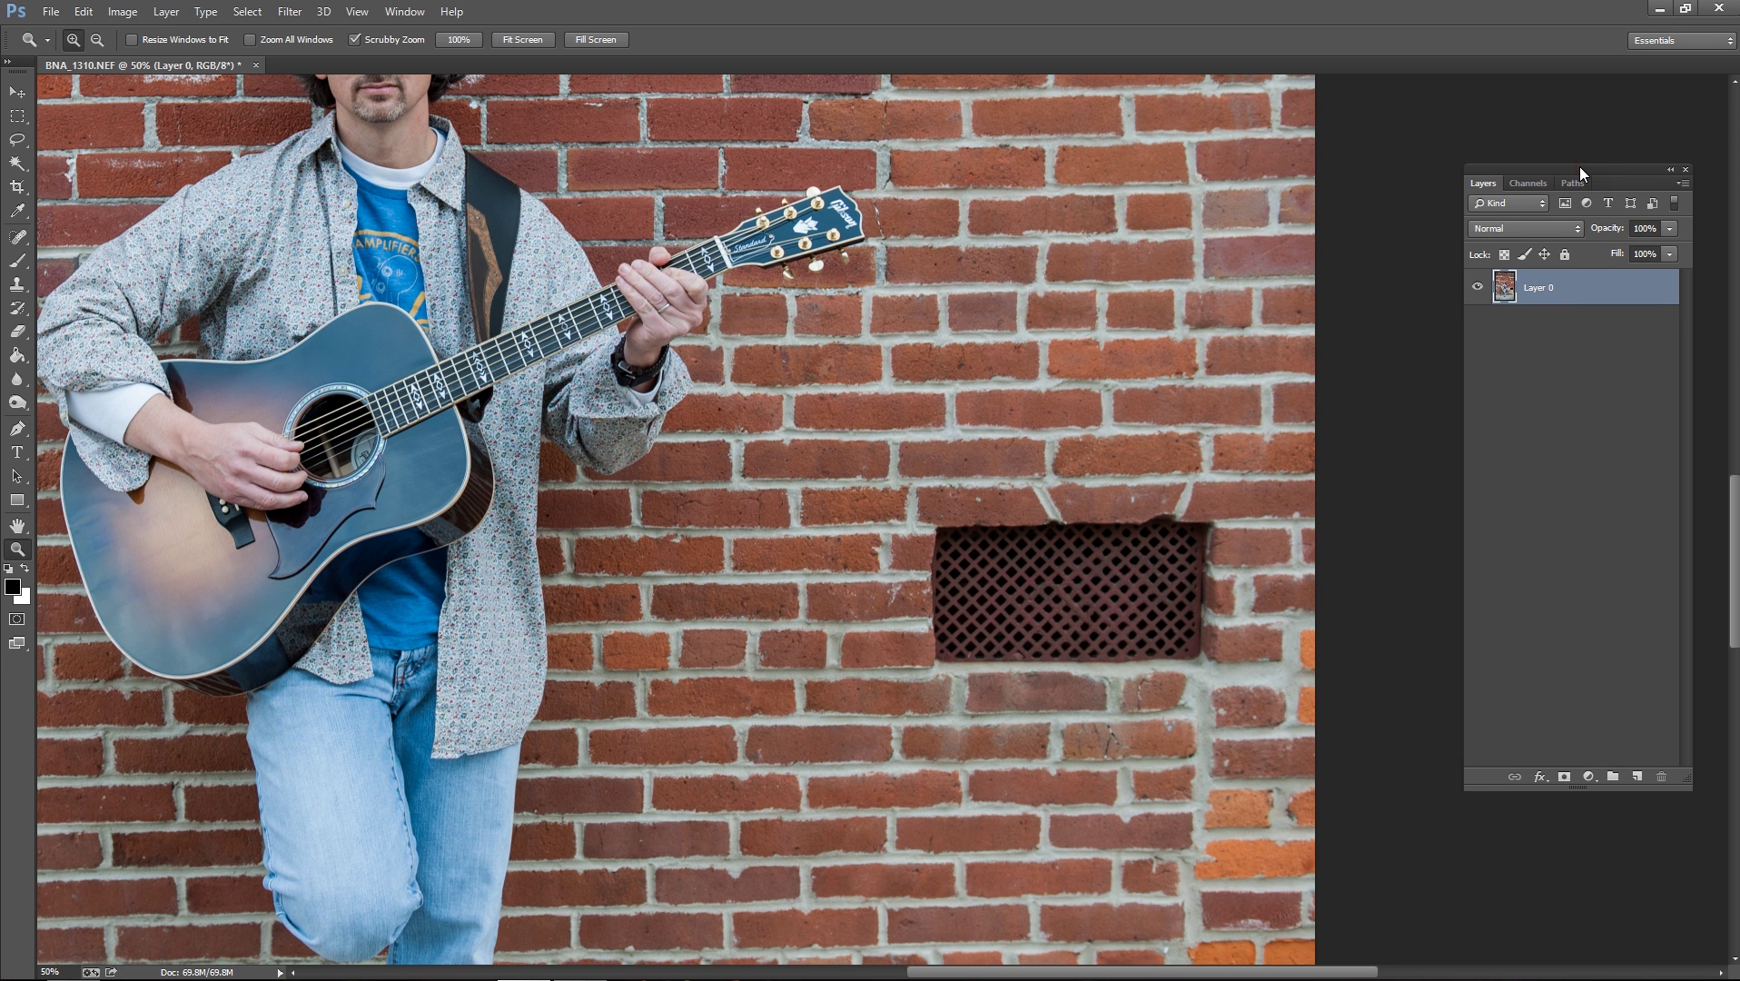
right_click(1553, 302)
left_click(1521, 302)
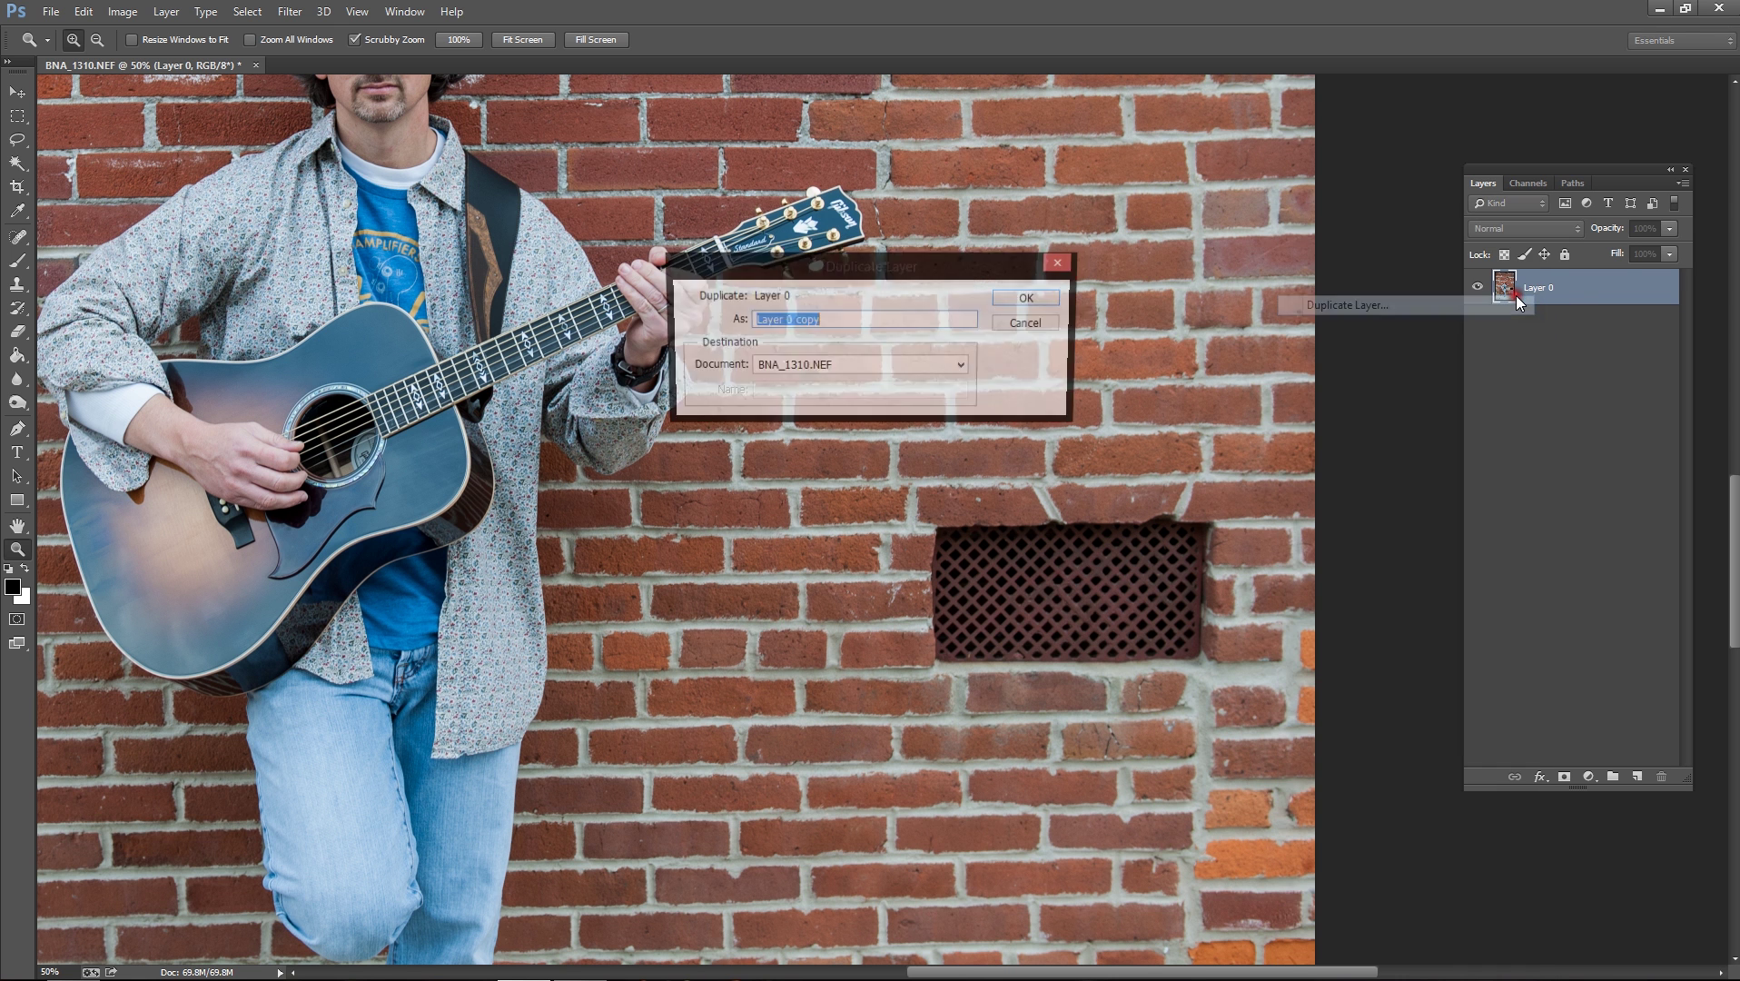
left_click(1036, 302)
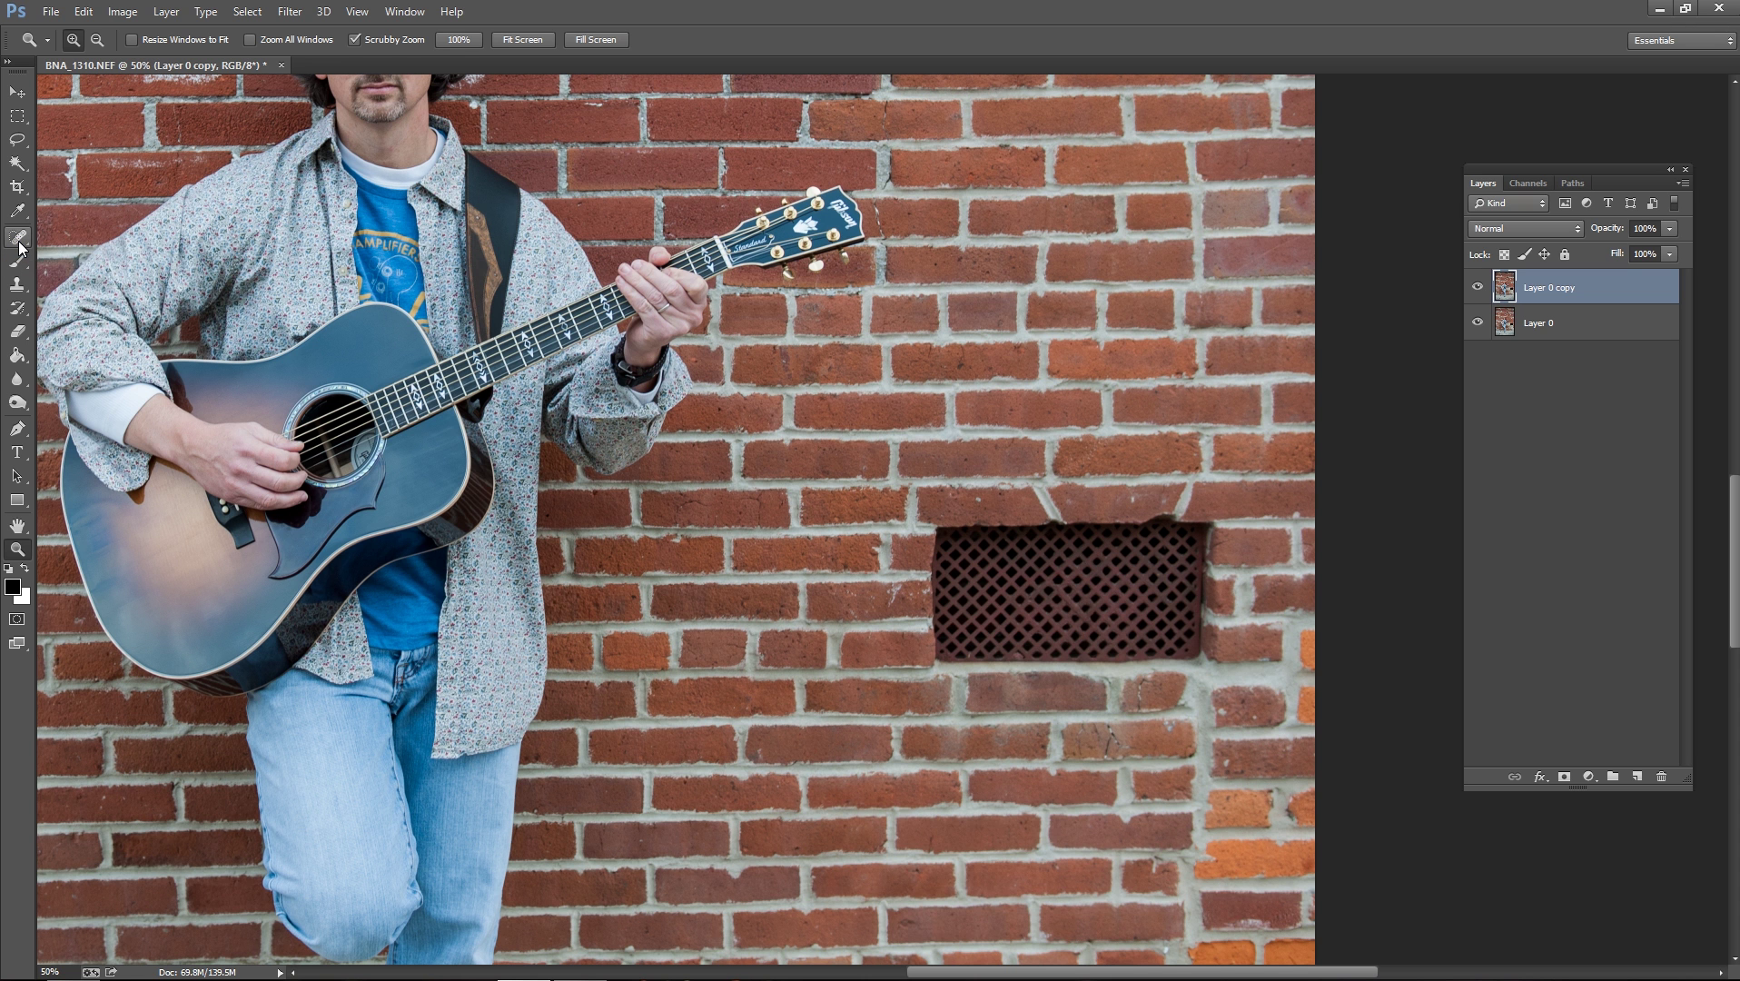
- Try to remove the wall vent with the content-aware Spot Healing Brush at size 600, and undo the stroke
left_click(18, 240)
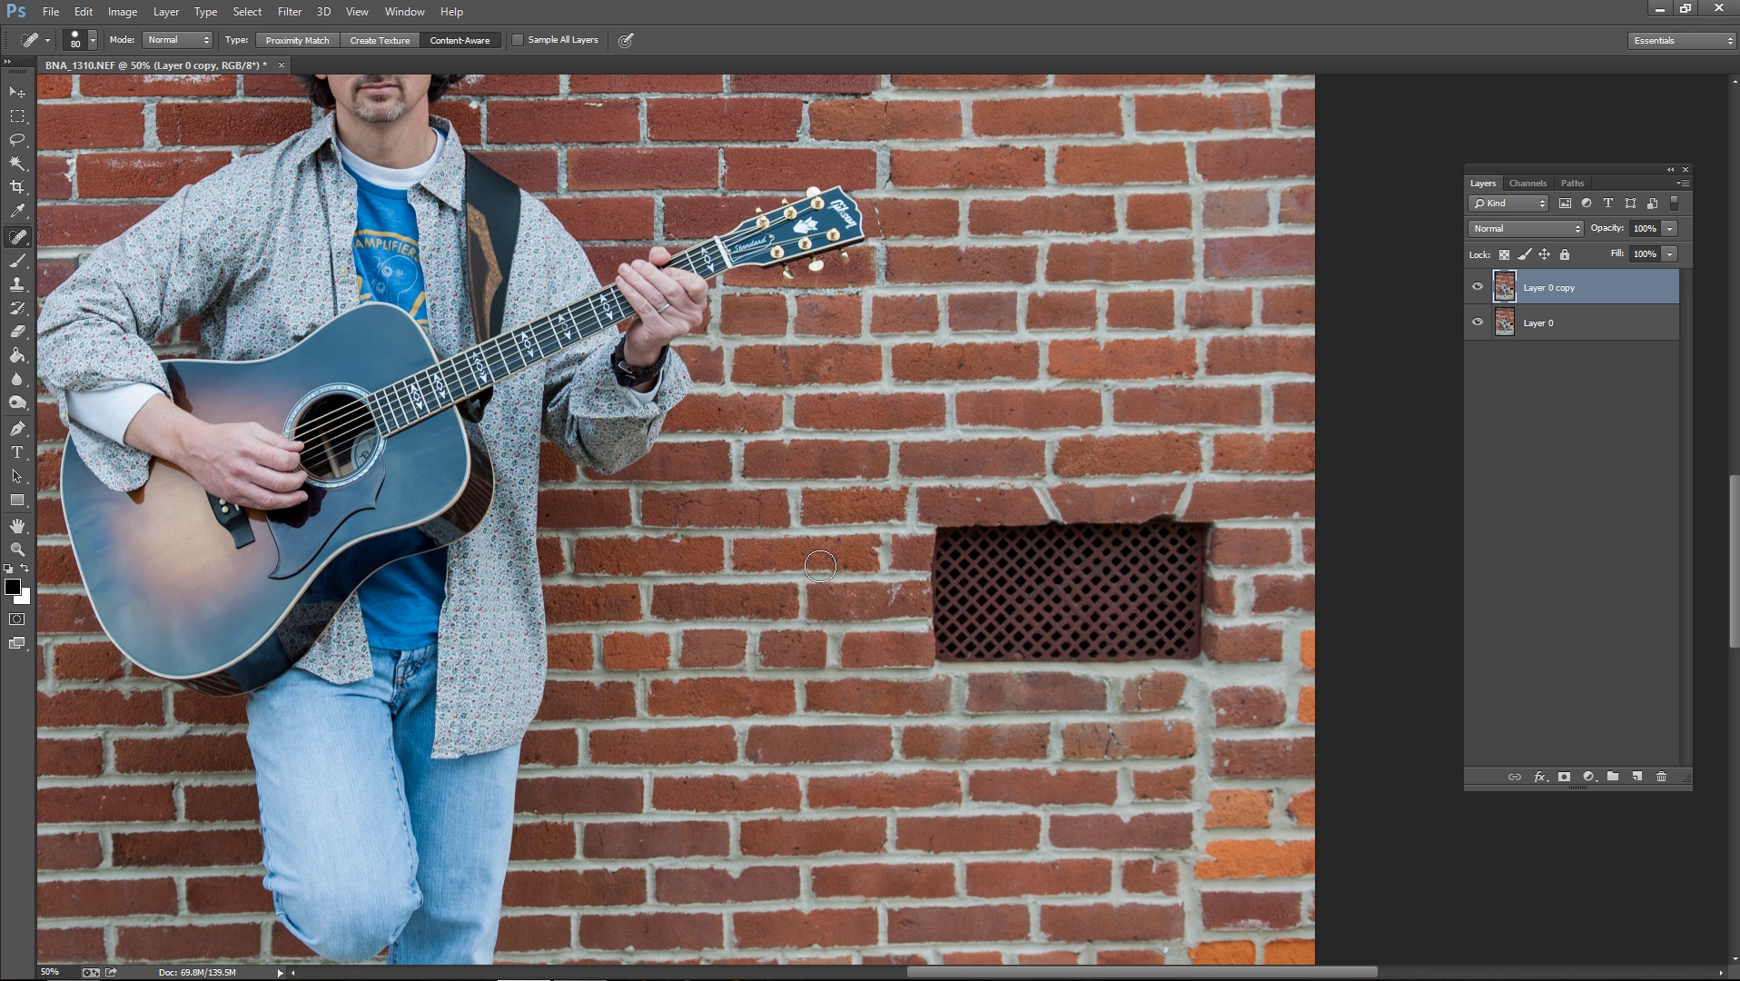
key("]")
key("]")
key("]")
key("]")
key("]")
key("]")
key("]")
key("]")
key("]")
key("]")
key("]")
left_click_drag(937, 606, 1161, 597)
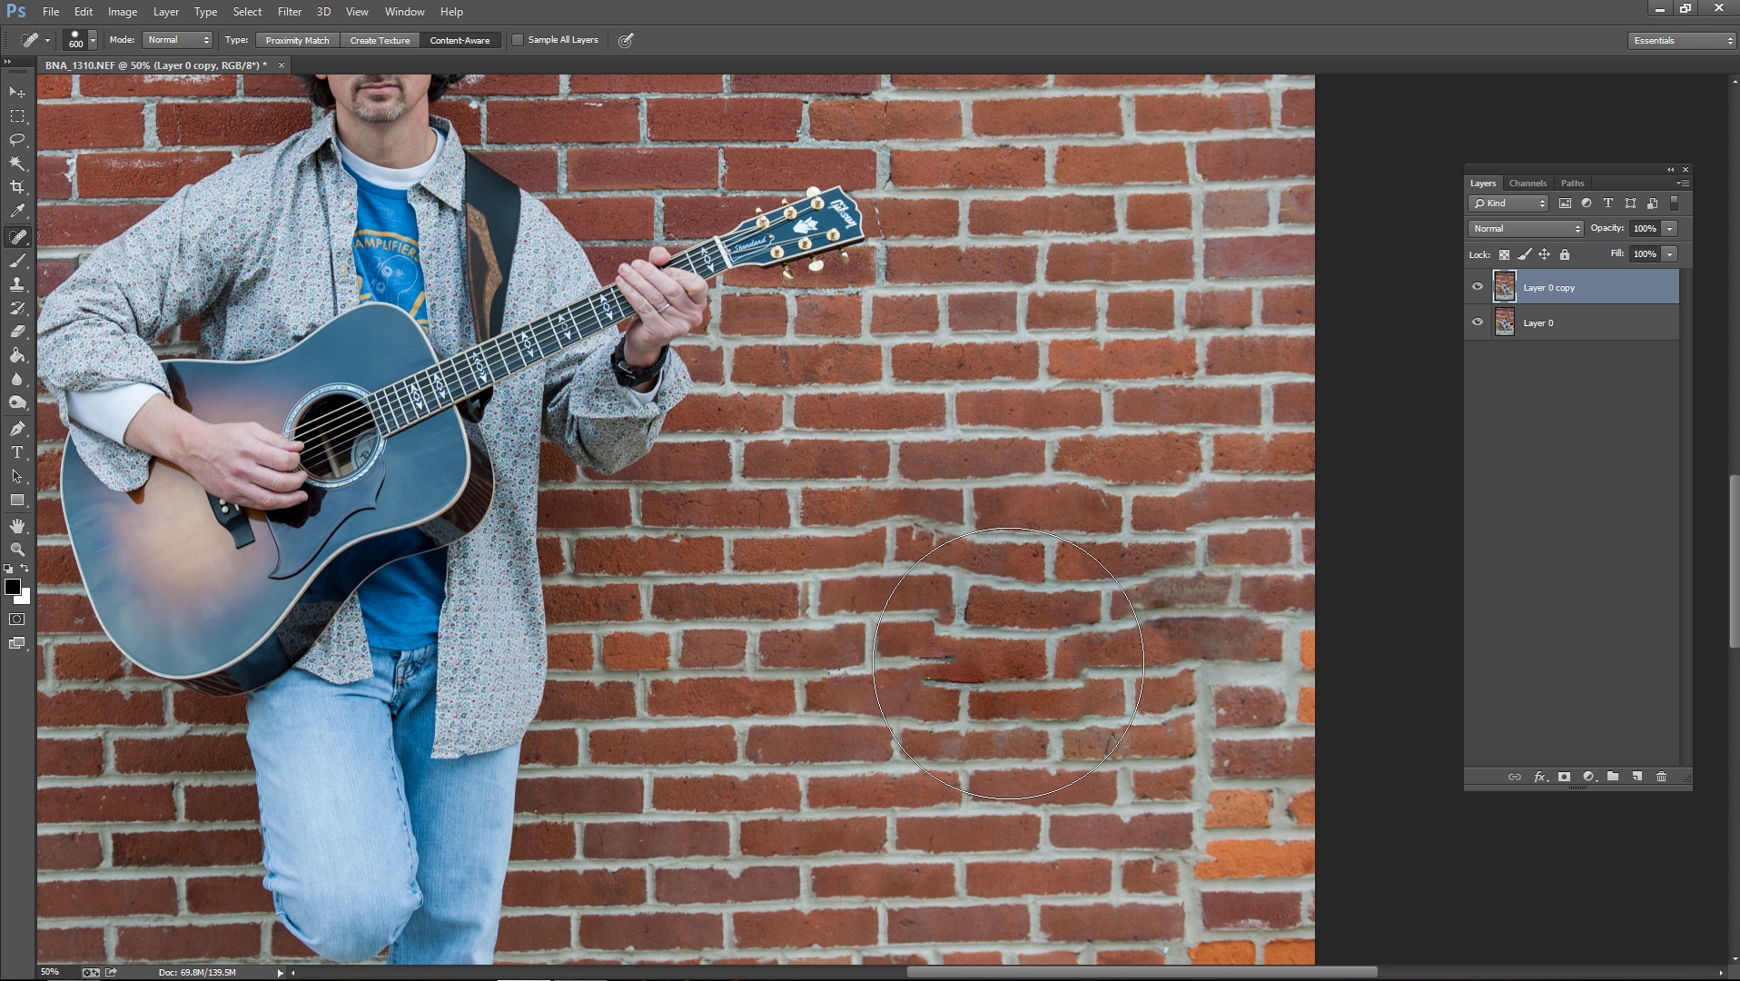
key("ctrl+z")
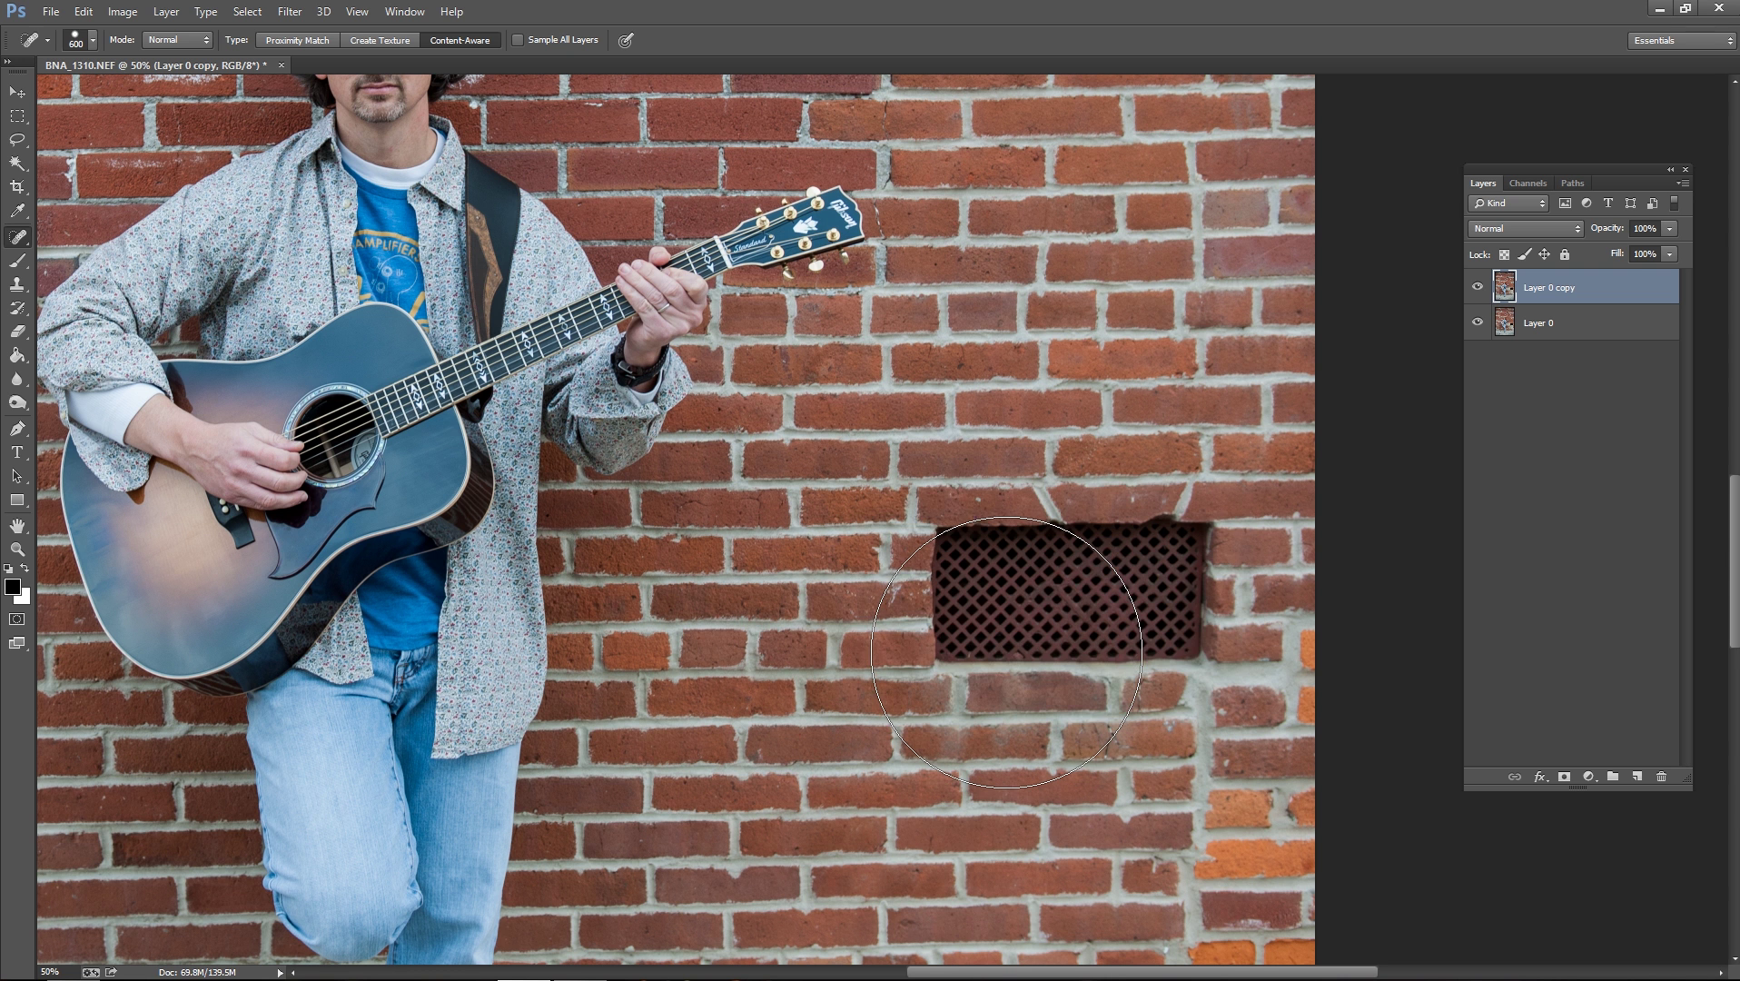
- Try to cover the wall vent with bricks sampled from below it using the Healing Brush at size 800, and undo the strokes
left_click(12, 239)
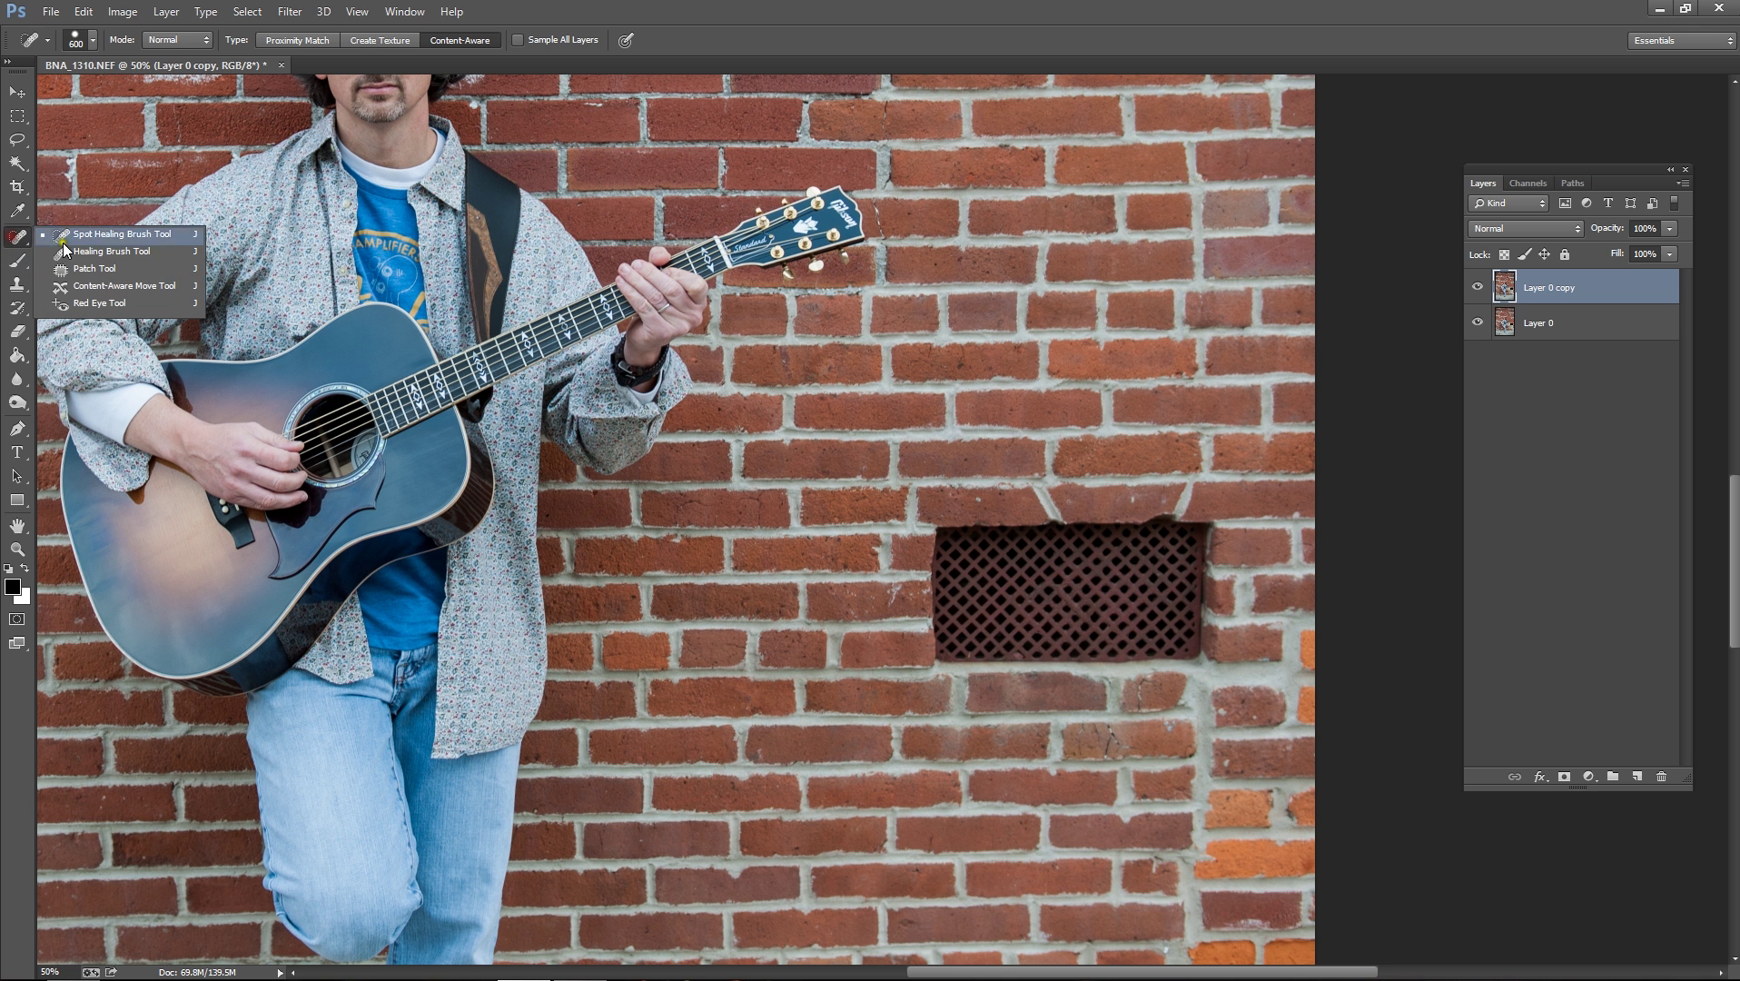
left_click(71, 249)
left_click_drag(73, 252, 72, 252)
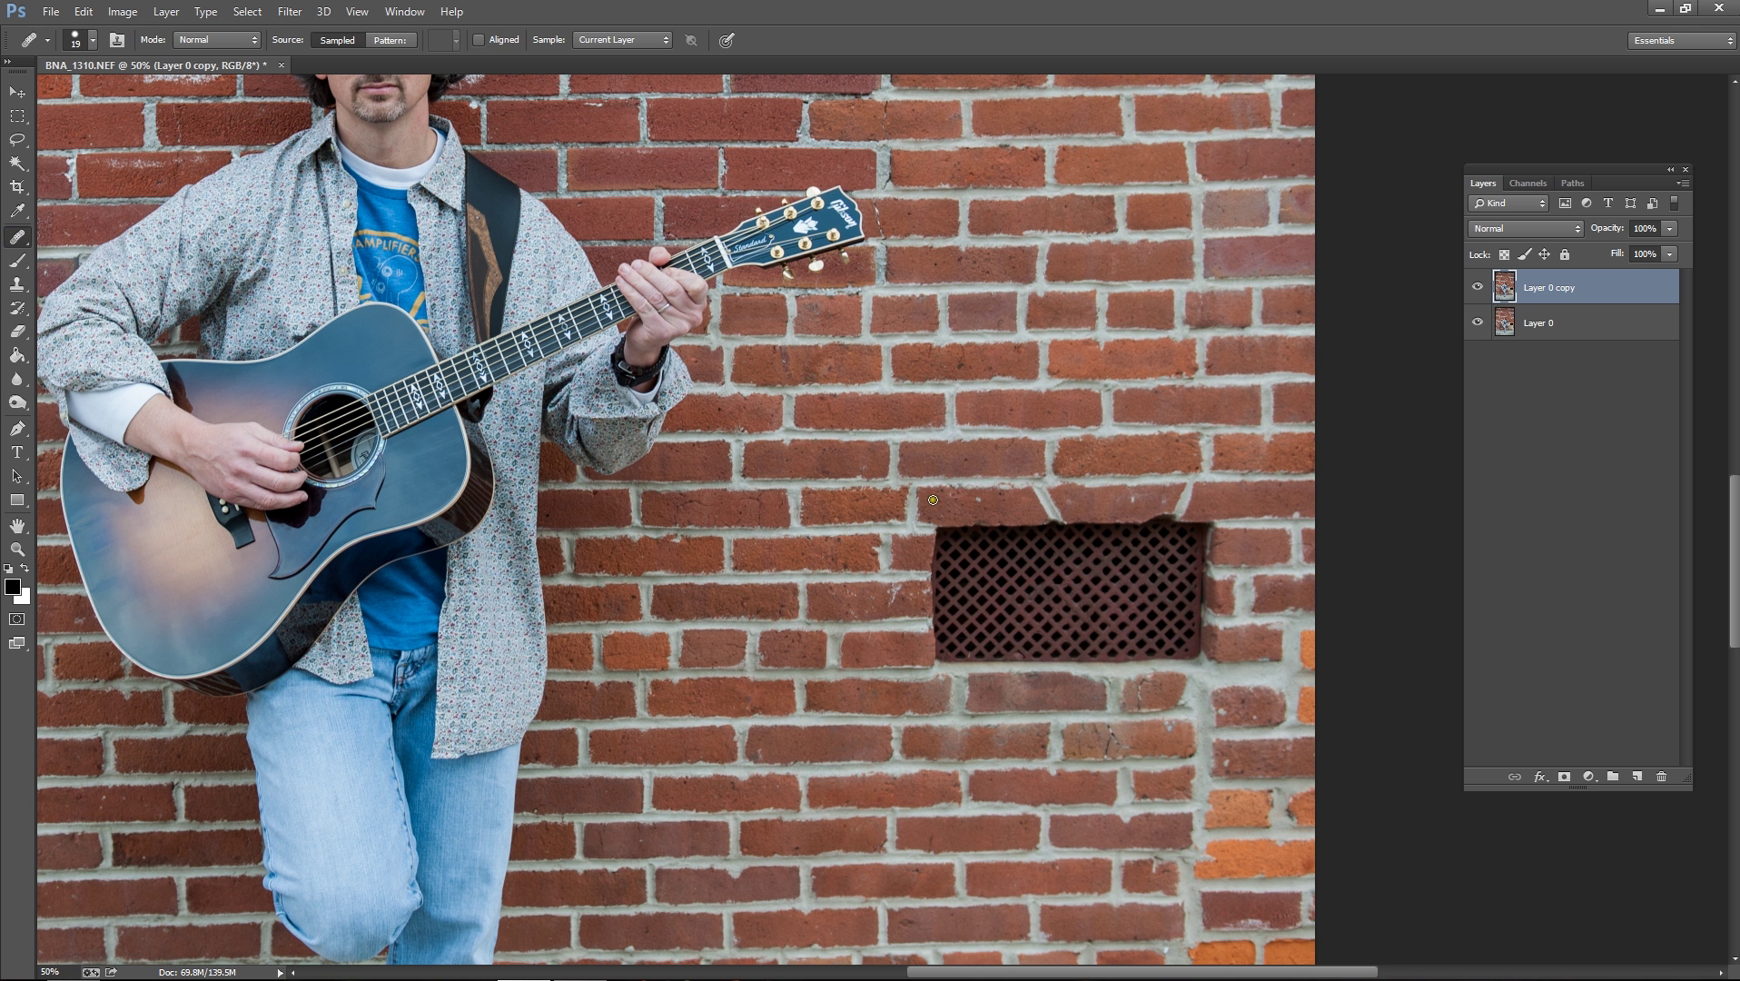
key("bracketright")
key("bracketright")
key("bracketright")
key("bracketright")
key("bracketright")
key("bracketright")
key("bracketright")
key("bracketright")
key("bracketright")
key("bracketright")
key("bracketright")
key("bracketright")
key("bracketright")
key("bracketright")
scroll(844, 677, "down", 4)
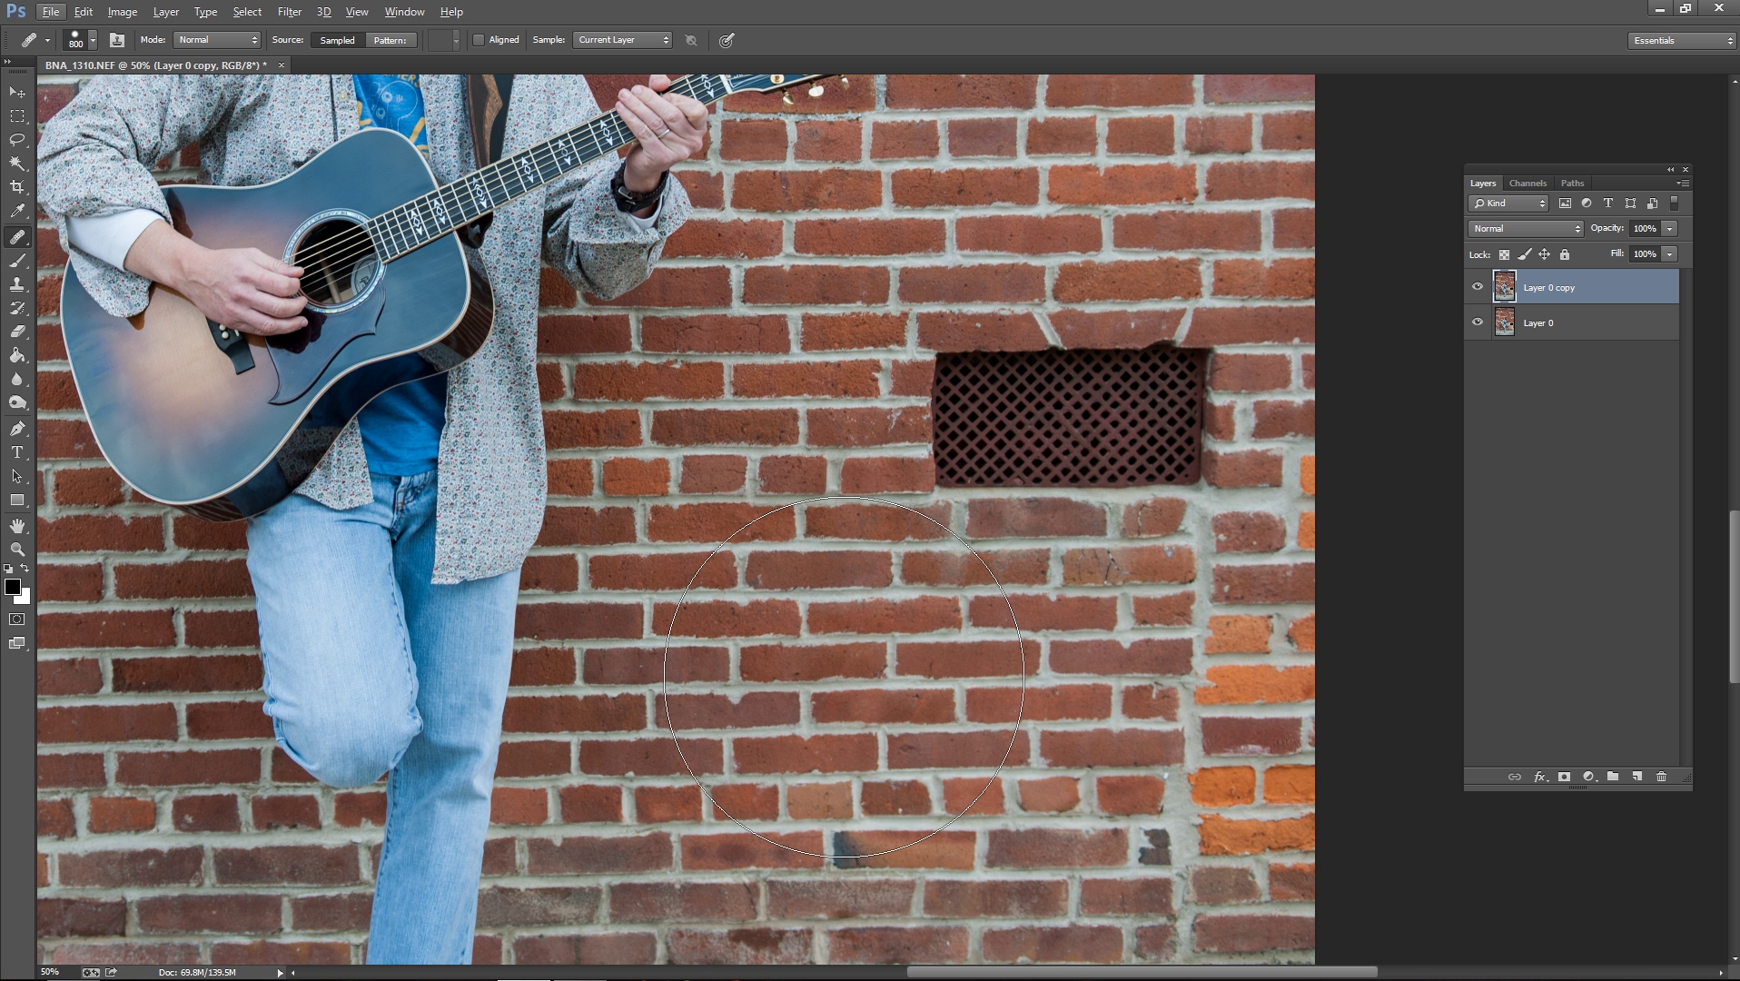
mouse_move(844, 677)
left_mouse_down()
mouse_move(869, 471)
mouse_move(979, 386)
left_mouse_up()
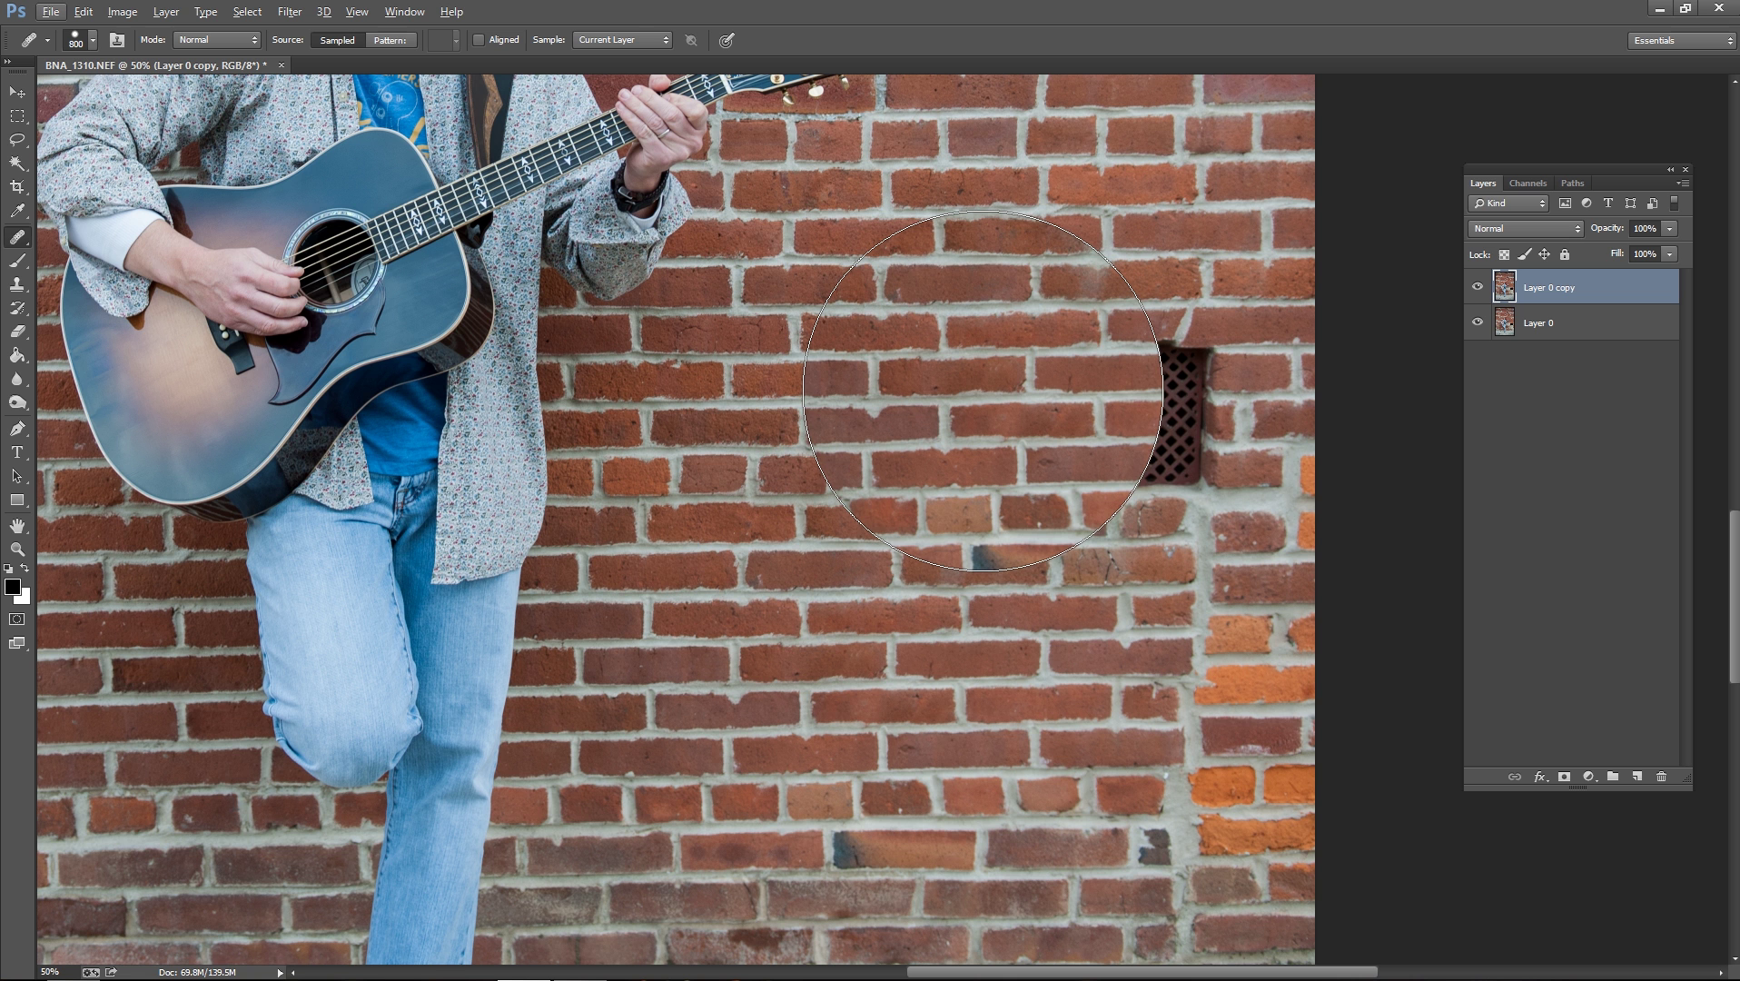
left_click(984, 393)
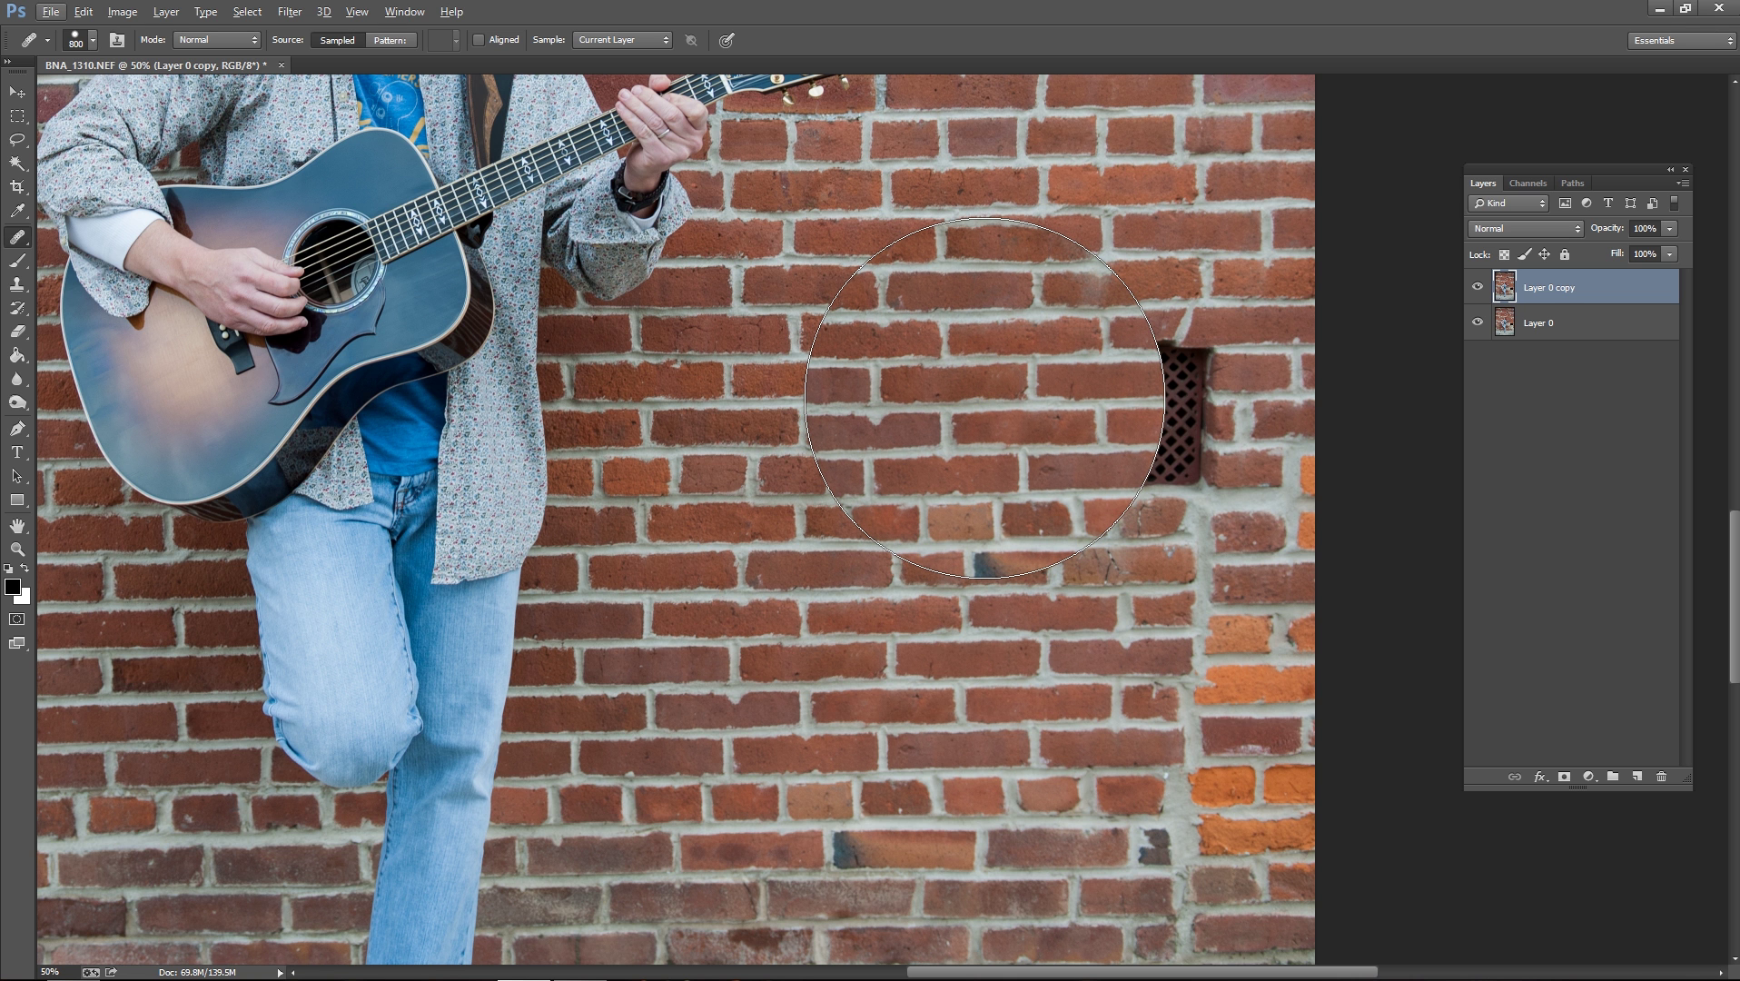
left_click(1072, 393)
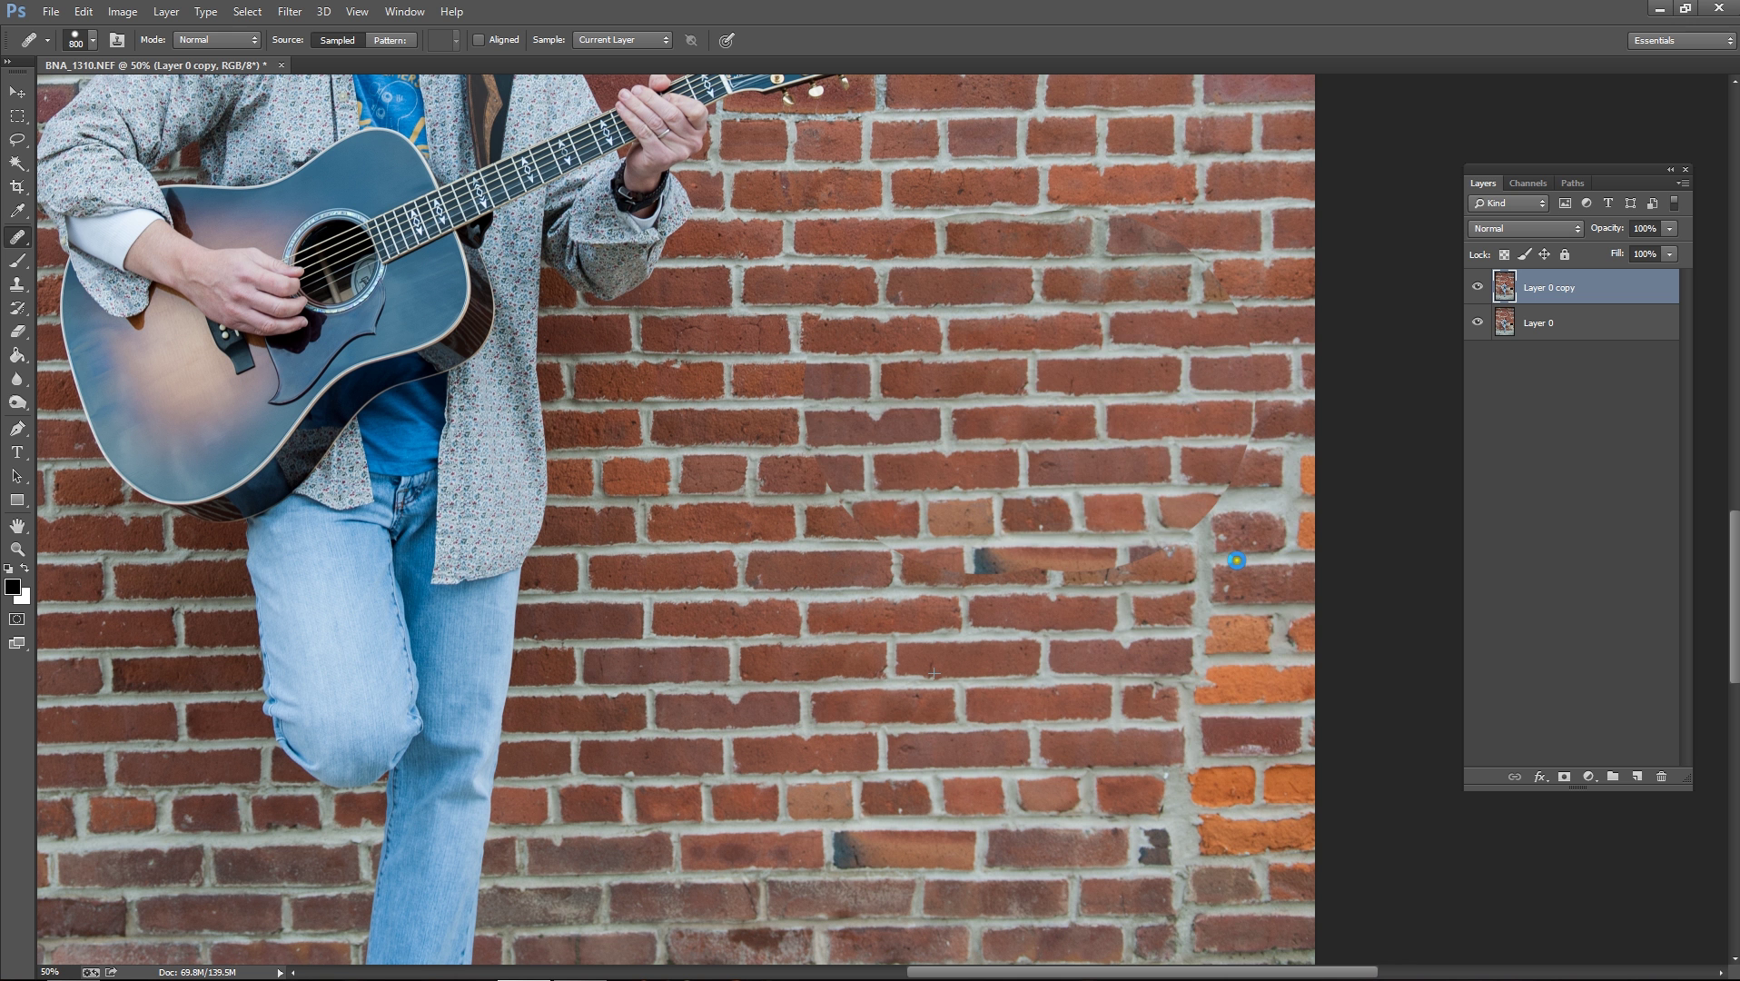
left_click(1200, 580)
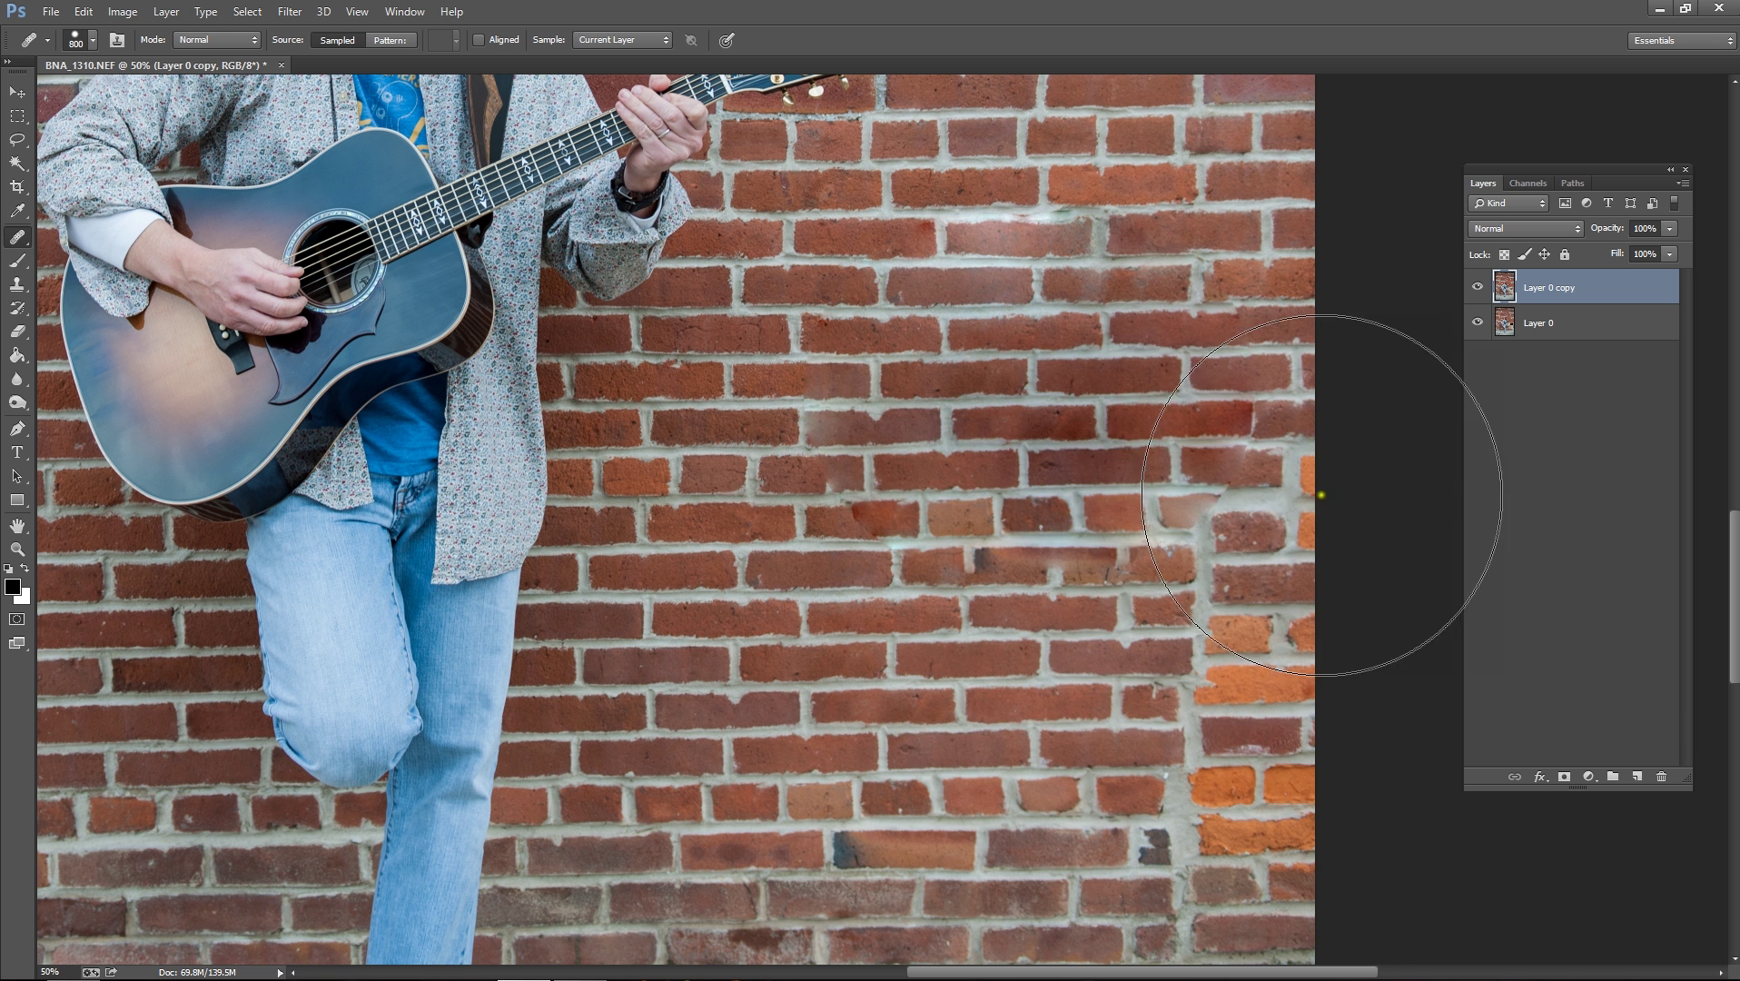
left_click(1121, 356)
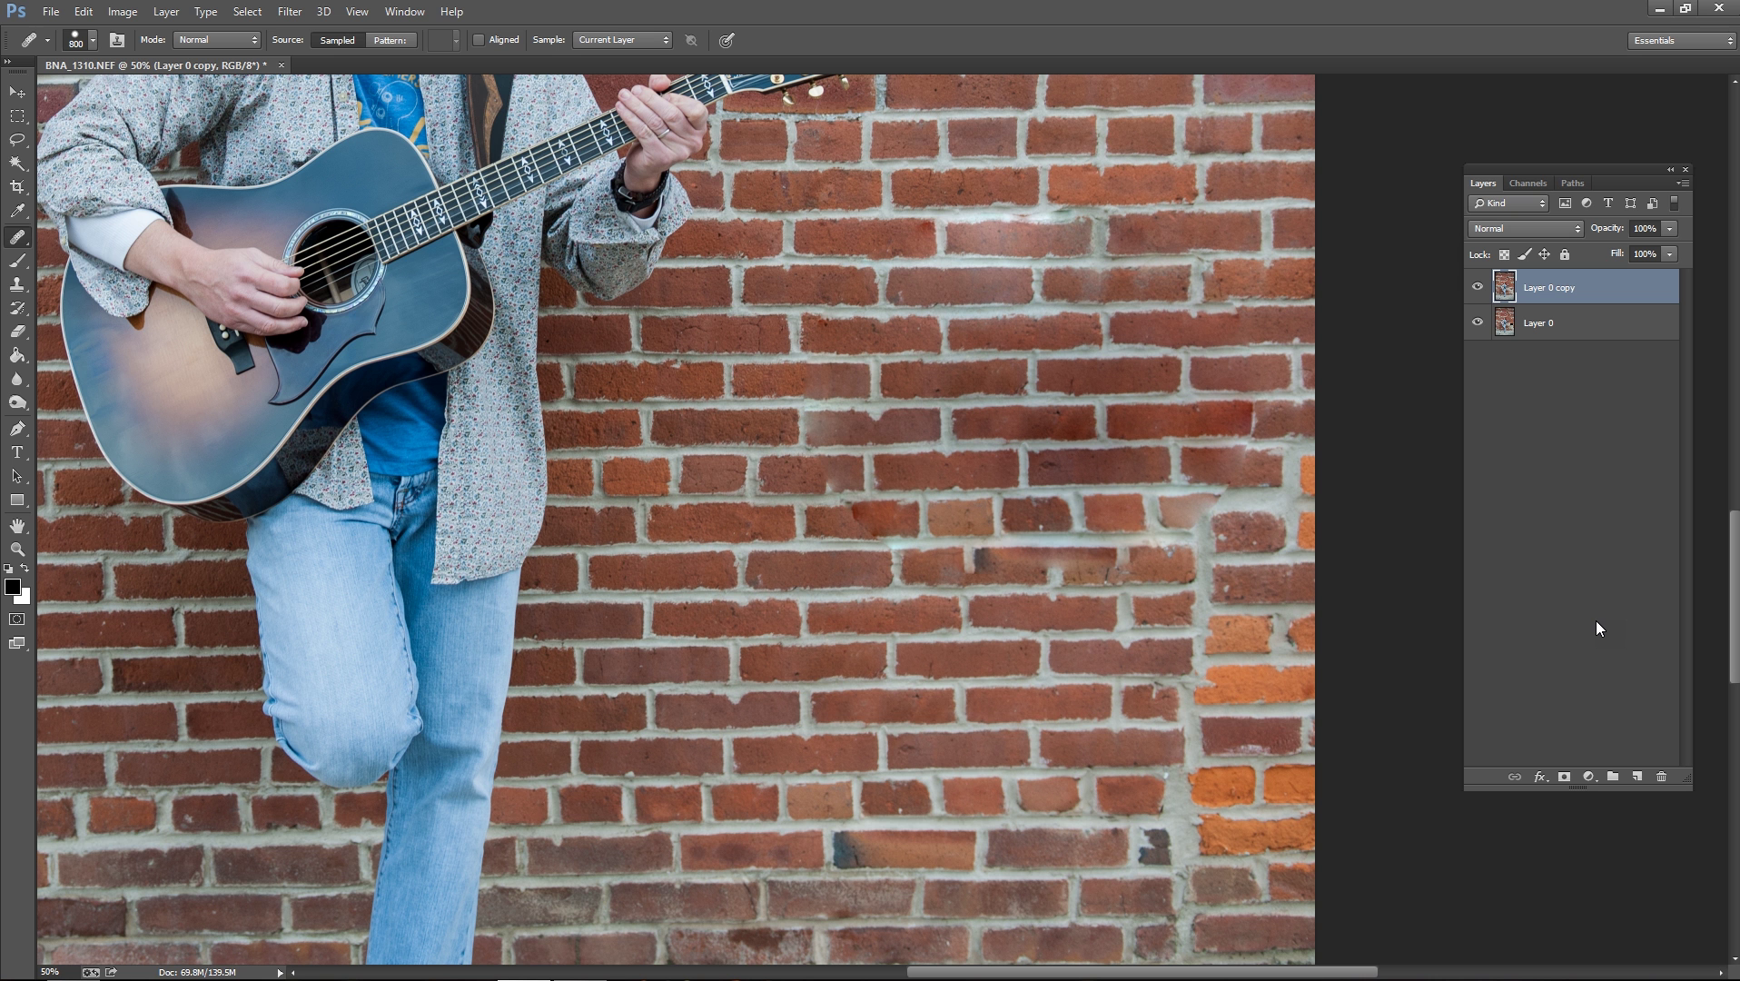
key("ctrl+z")
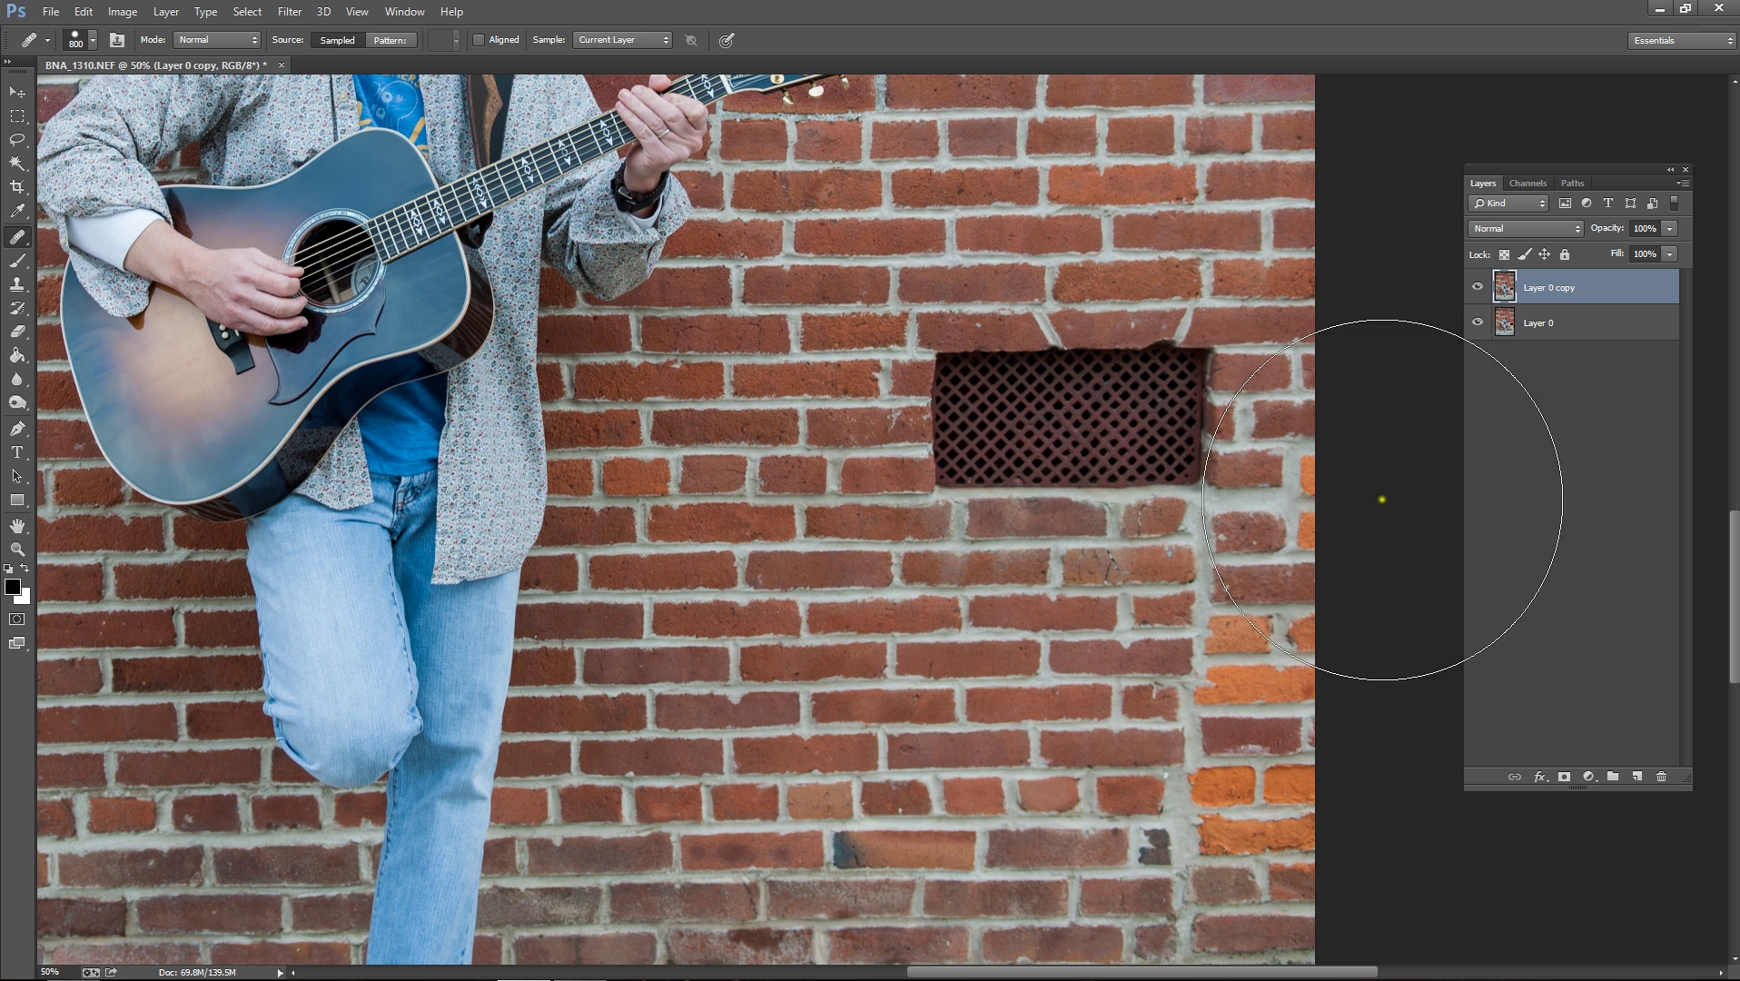
- Set the Clone Stamp to size 700 and sample a clean area of bricks above the wall vent as the source
left_click(16, 247)
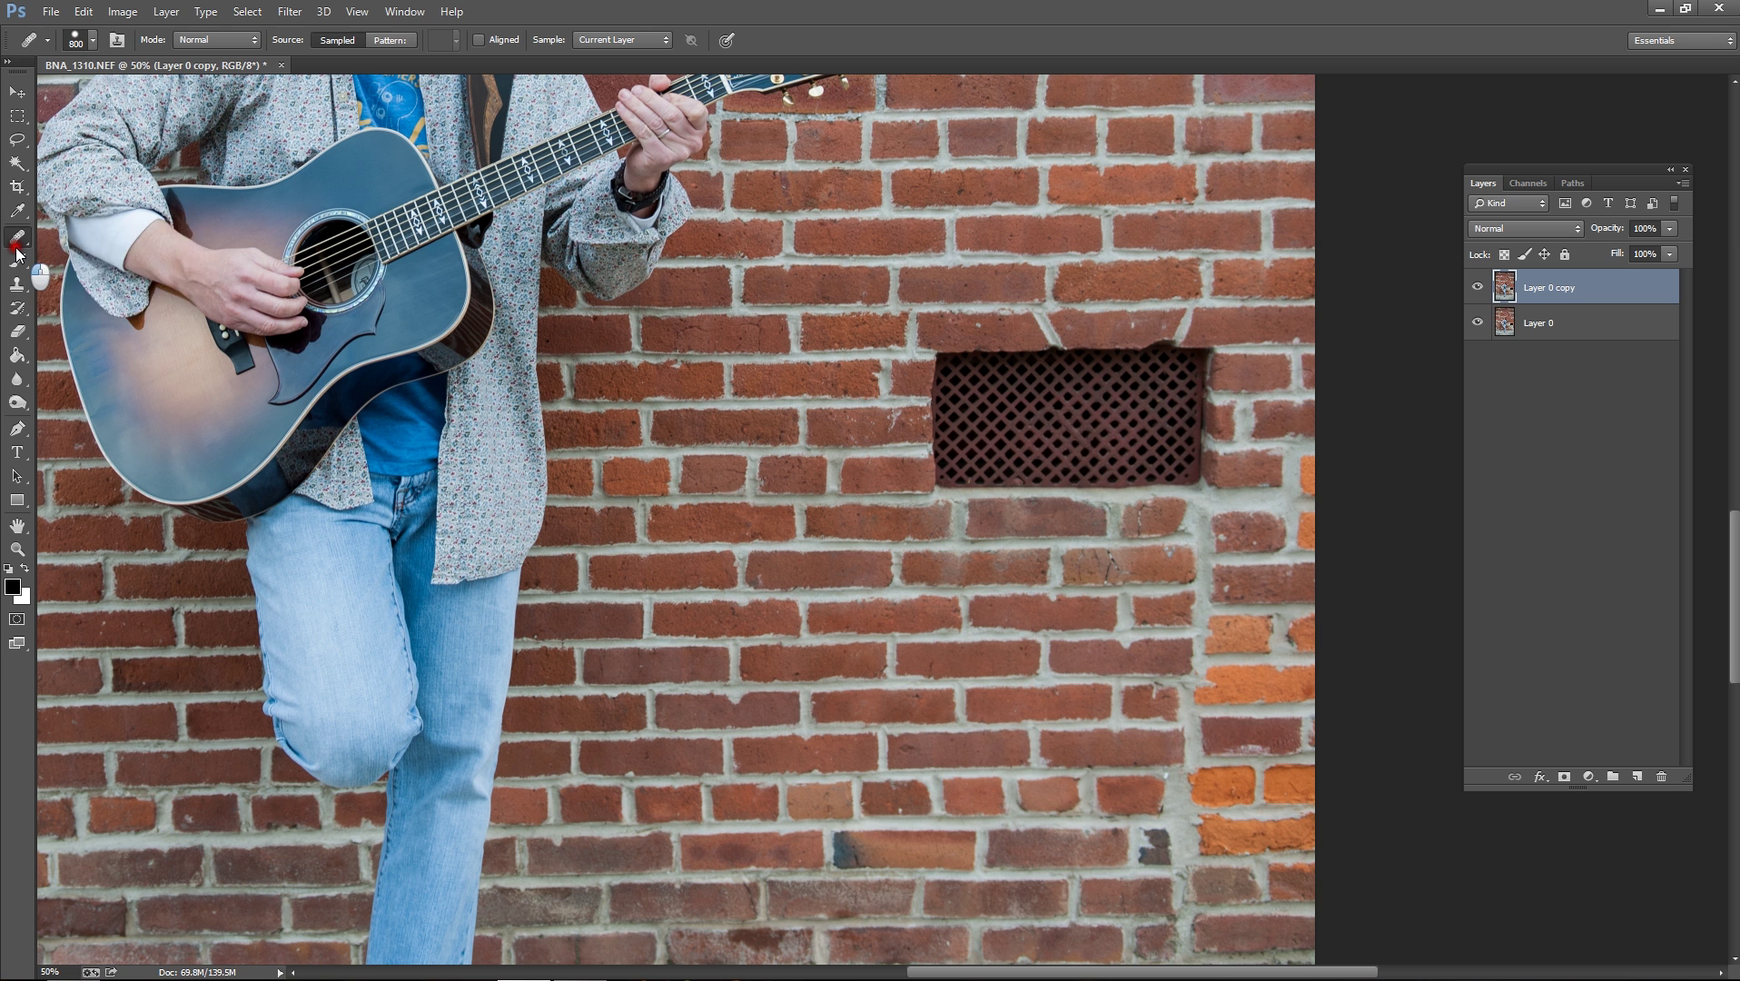
left_click(114, 233)
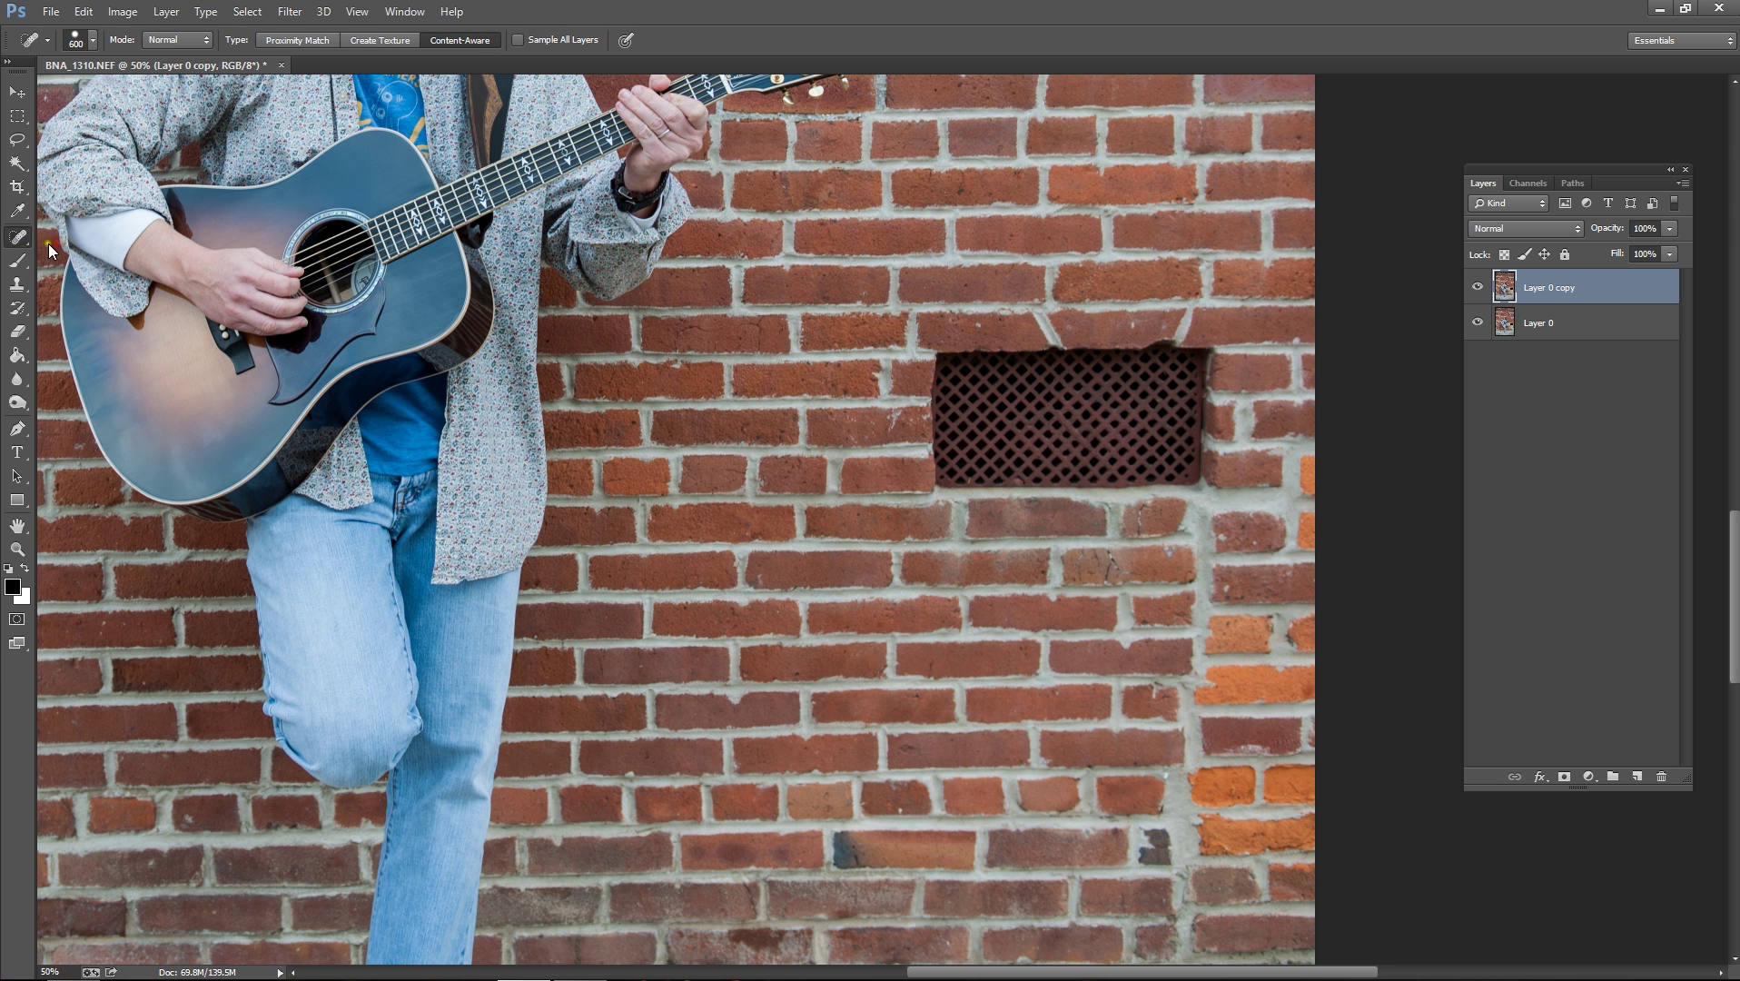
left_click(27, 289)
left_click(393, 442, "alt")
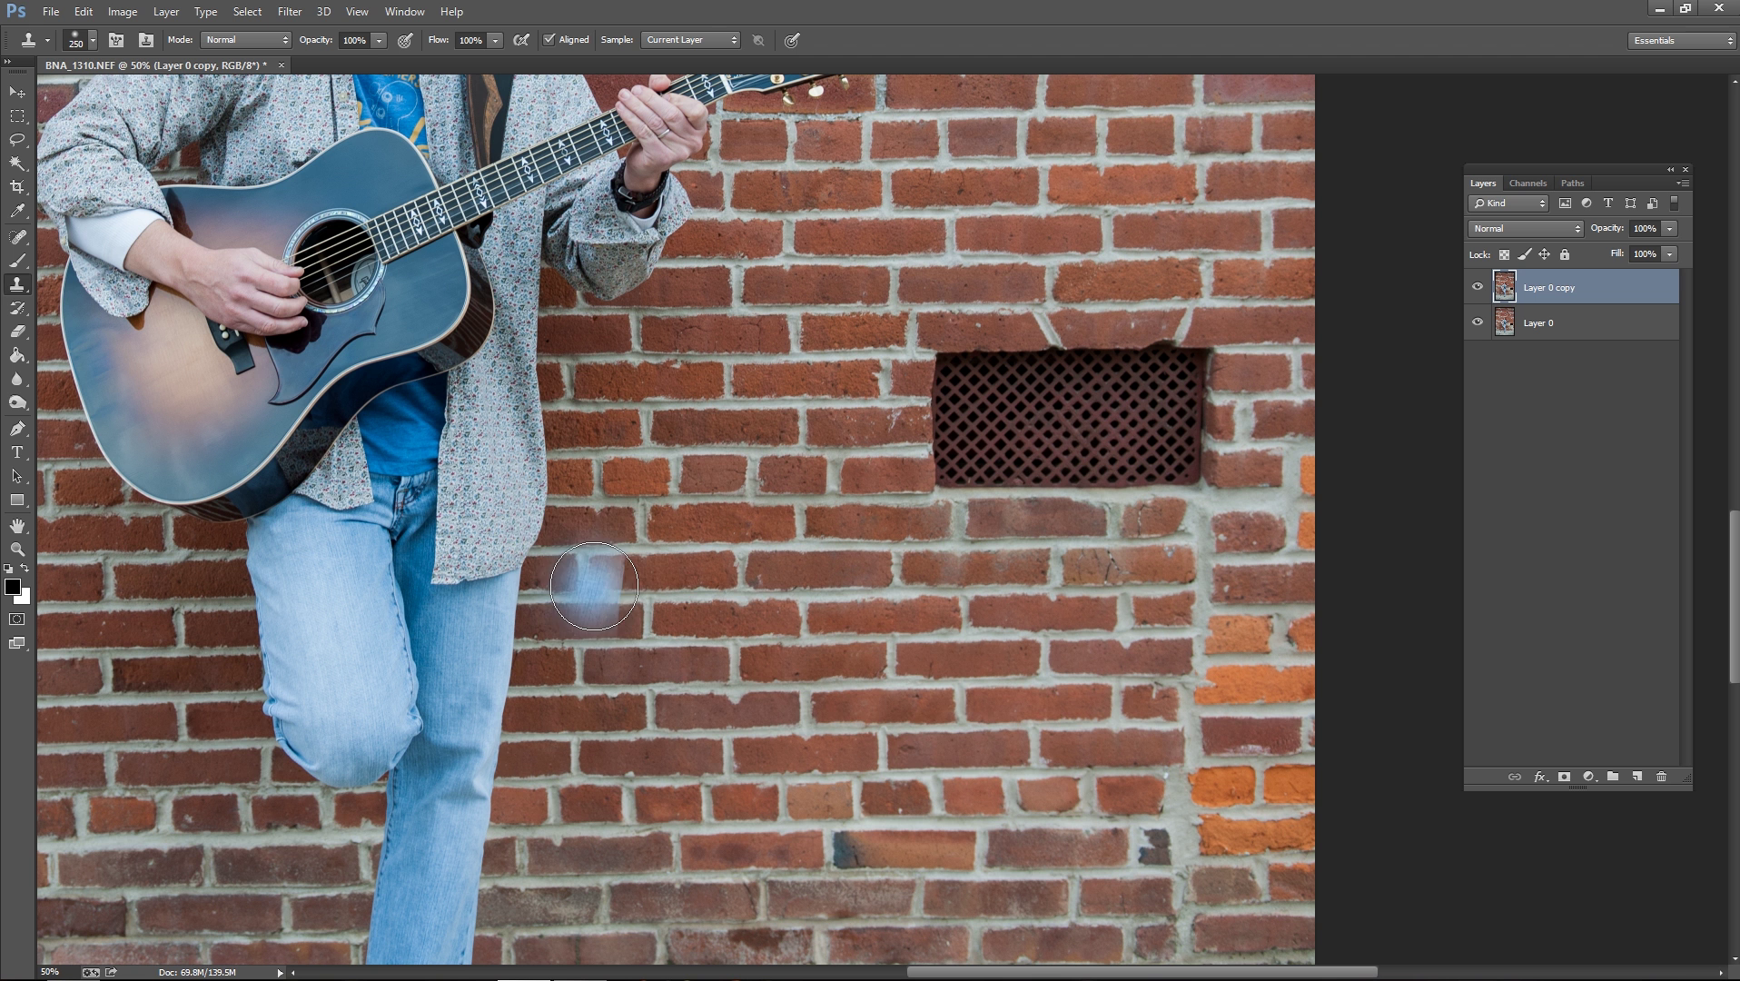
key("bracketright")
key("bracketright")
key("bracketright")
key("bracketright")
key("bracketright")
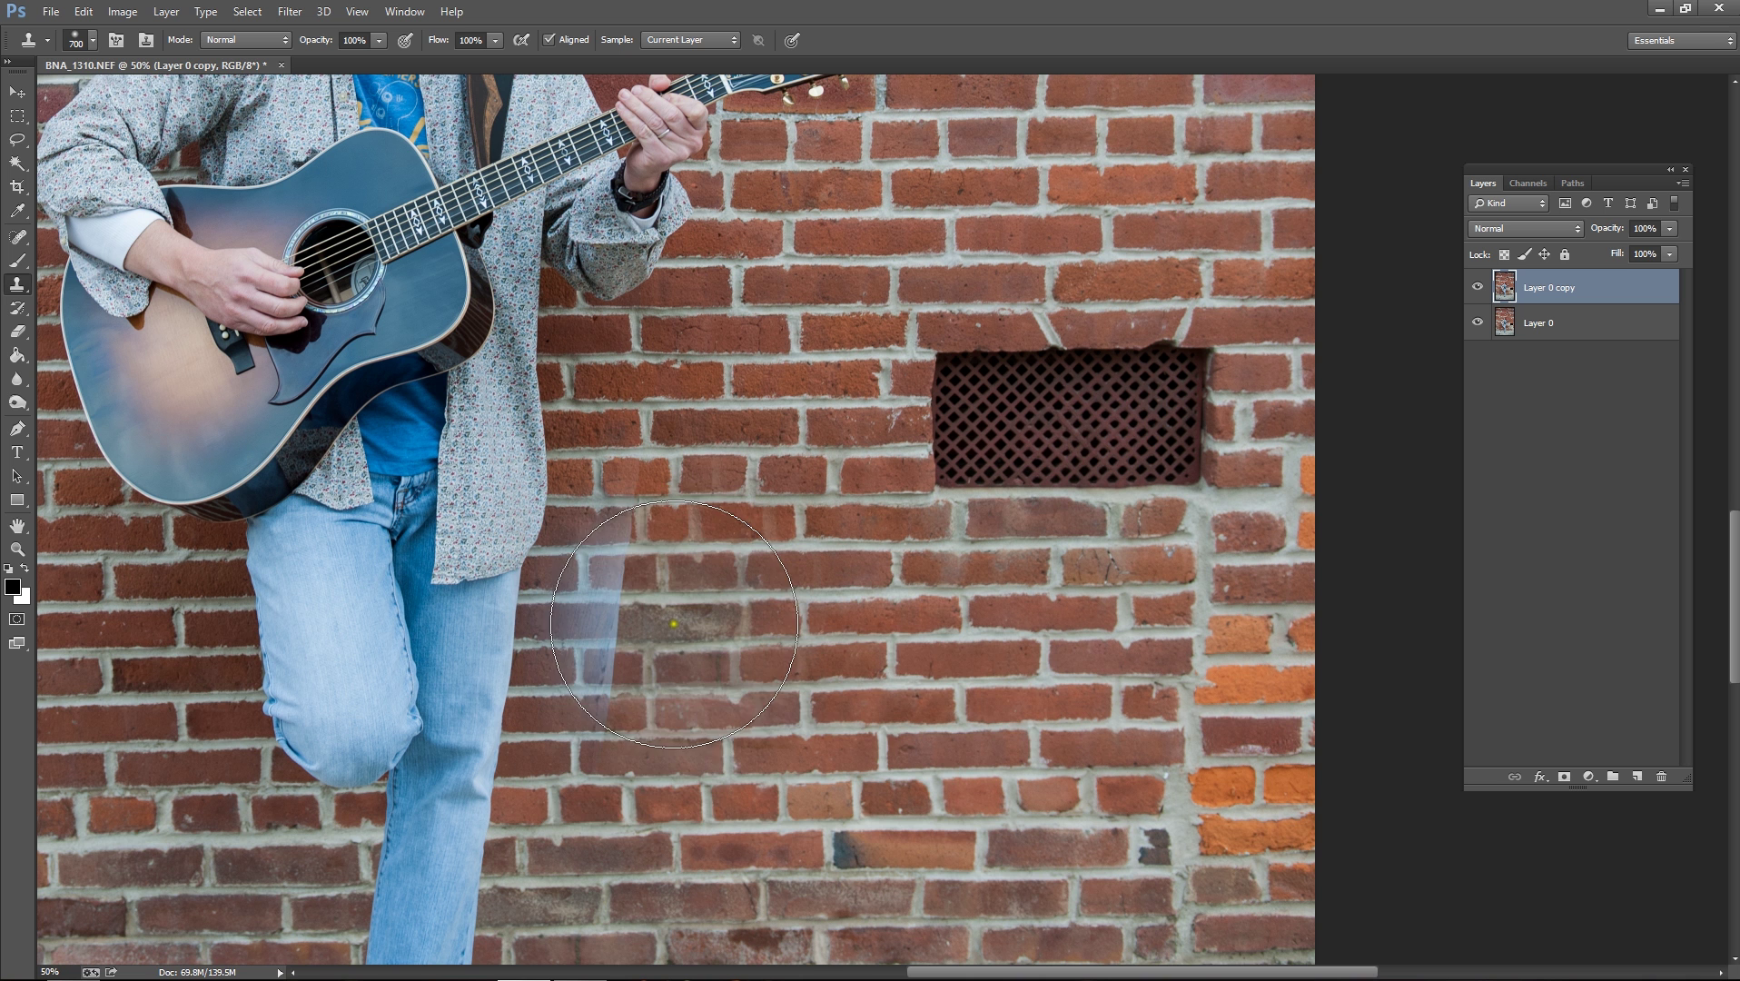
scroll(703, 661, "down", 1)
scroll(883, 704, "up", 4)
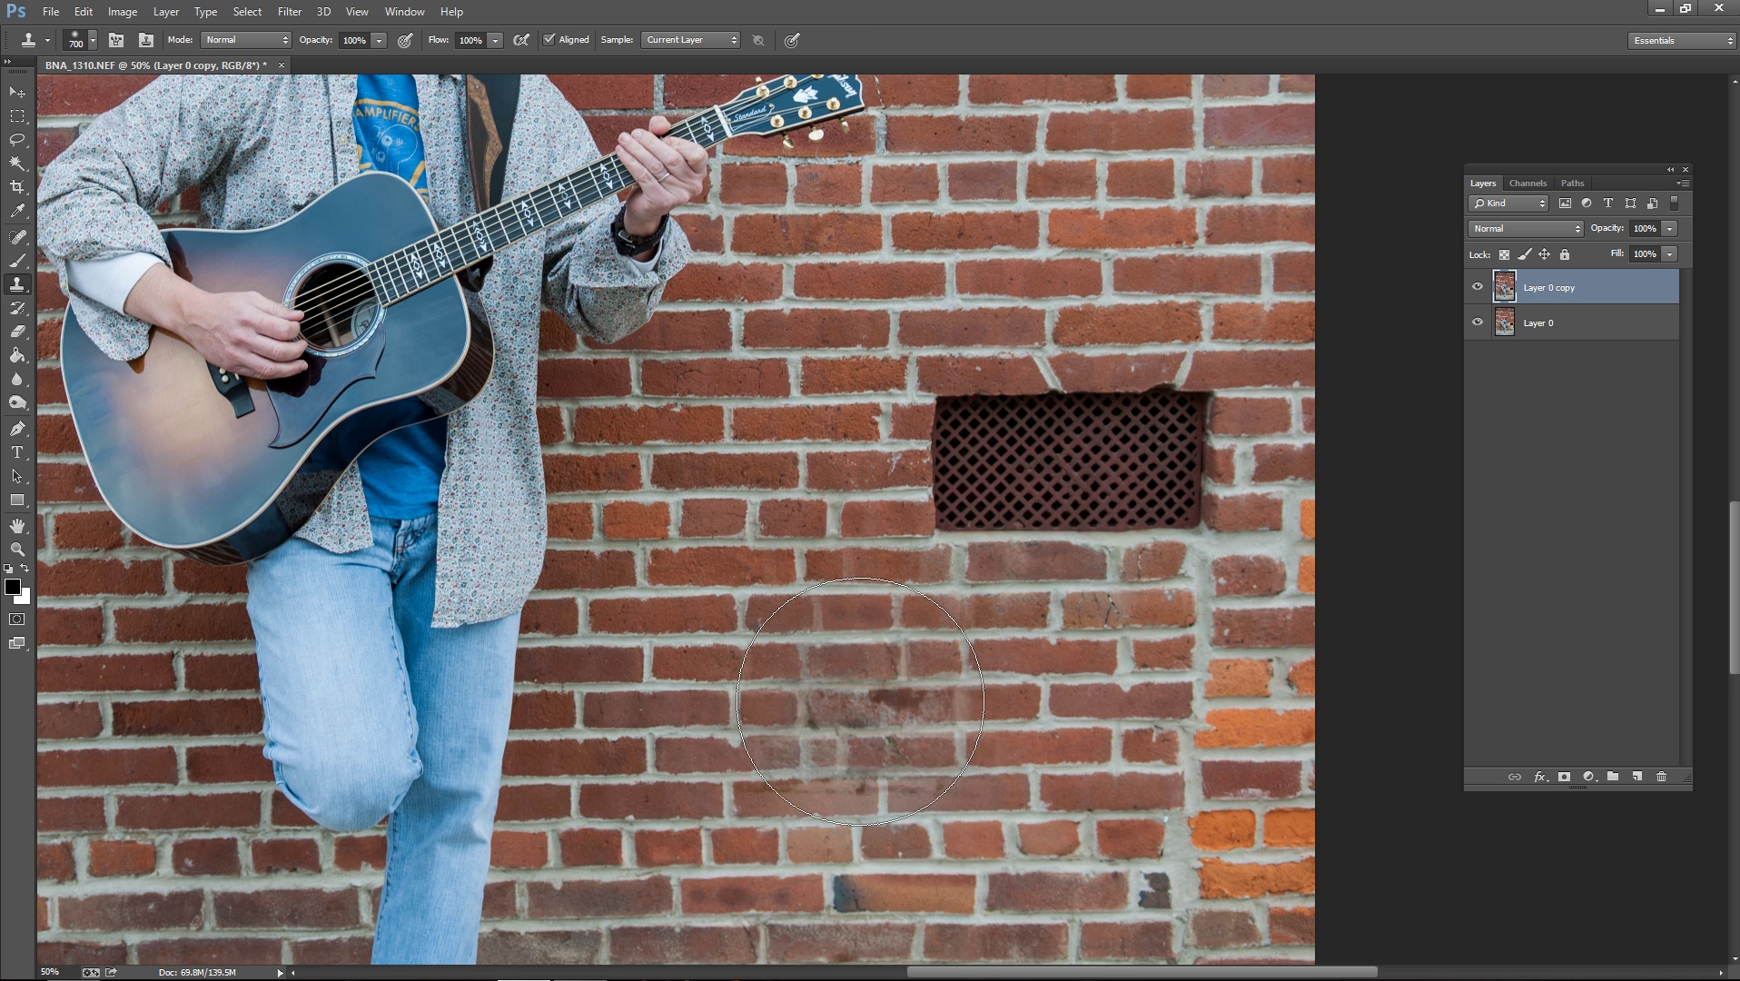
scroll(859, 701, "up", 3)
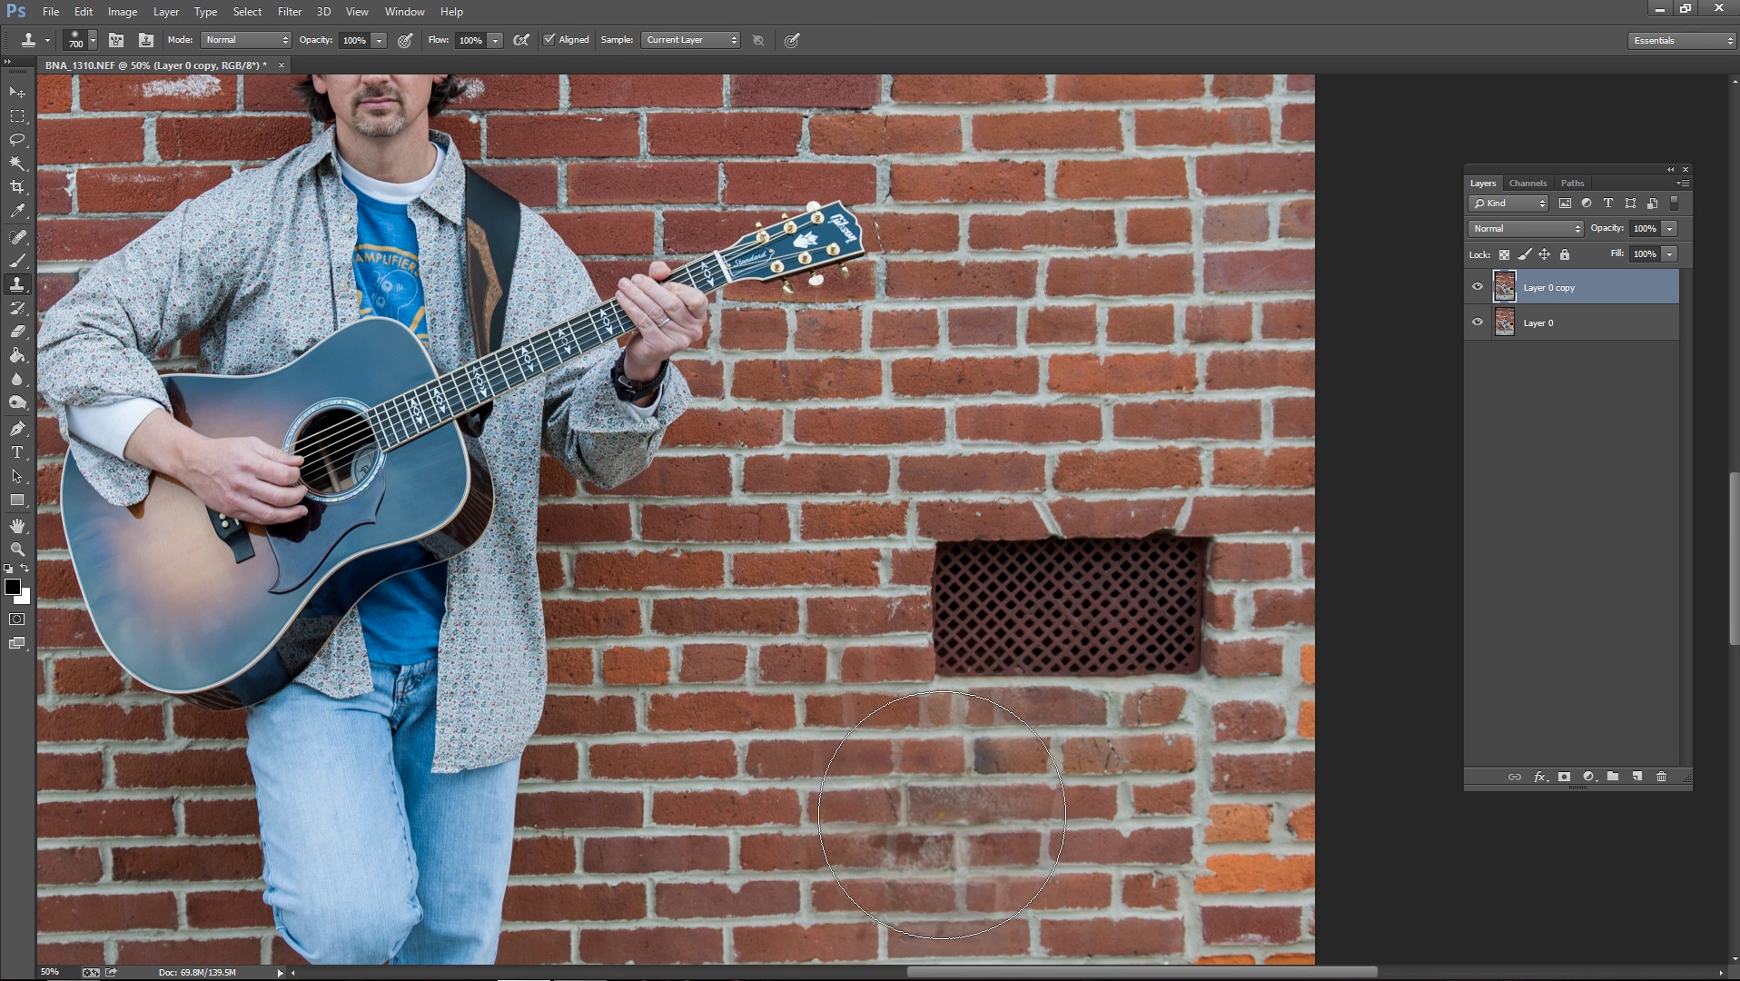
scroll(942, 815, "up", 2)
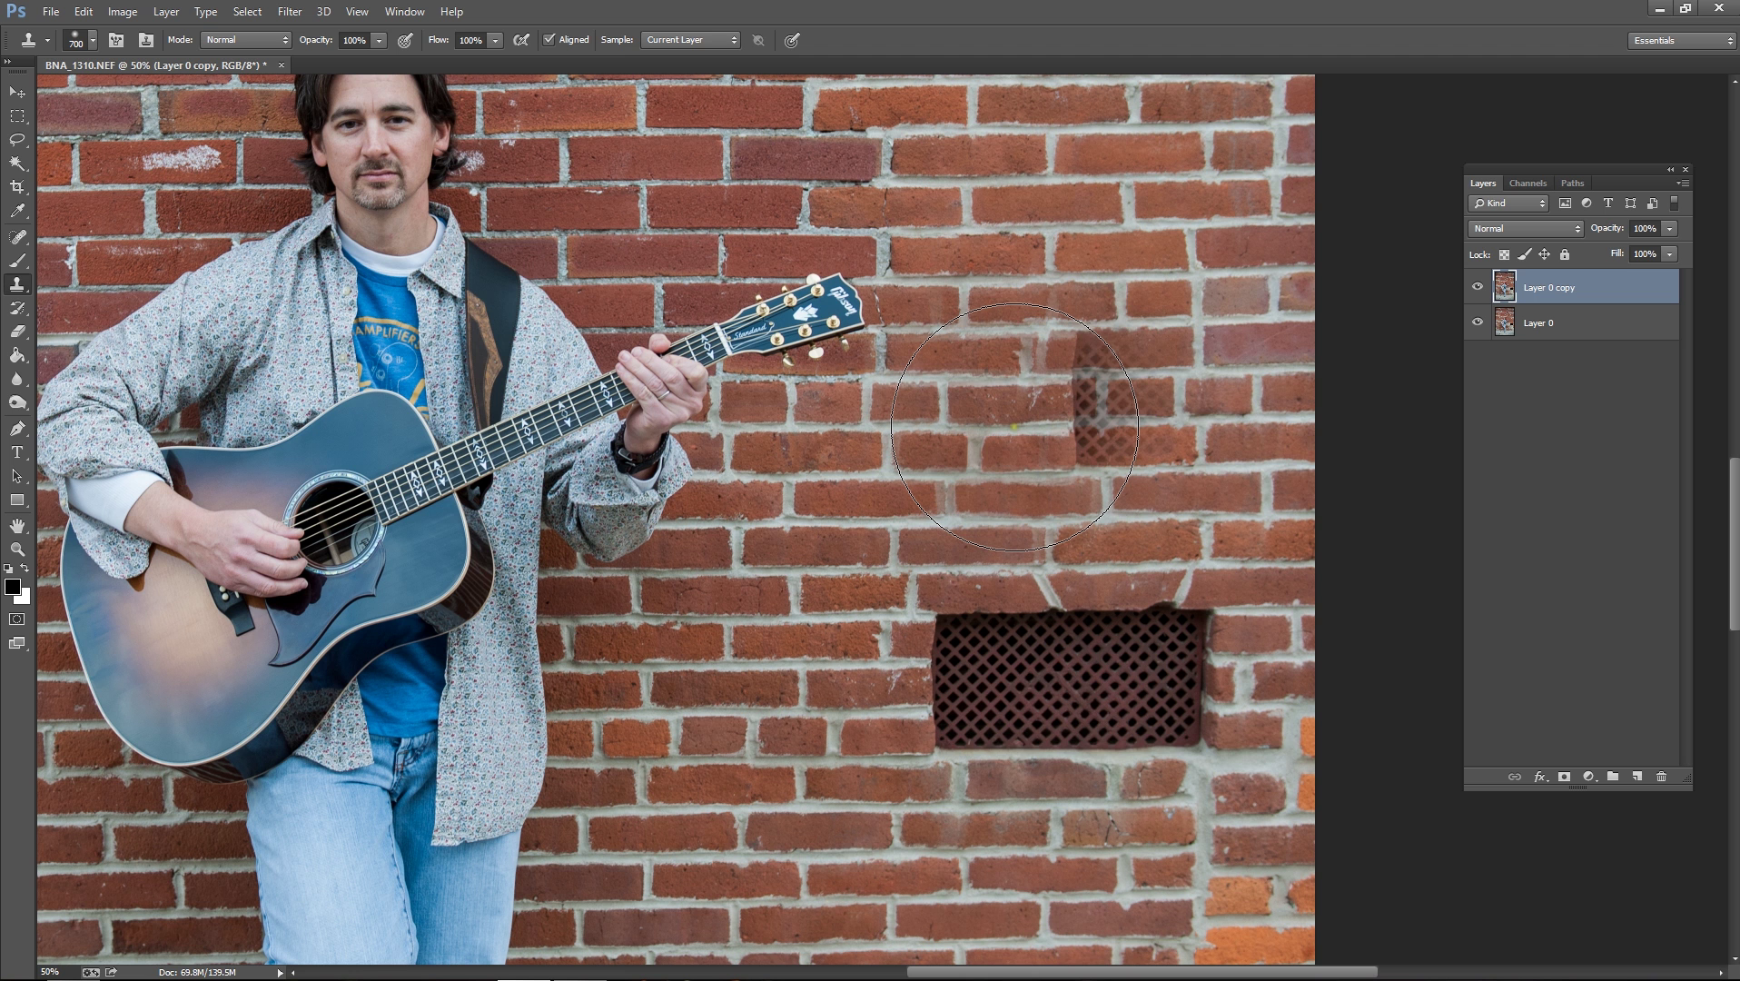
left_click(1014, 427)
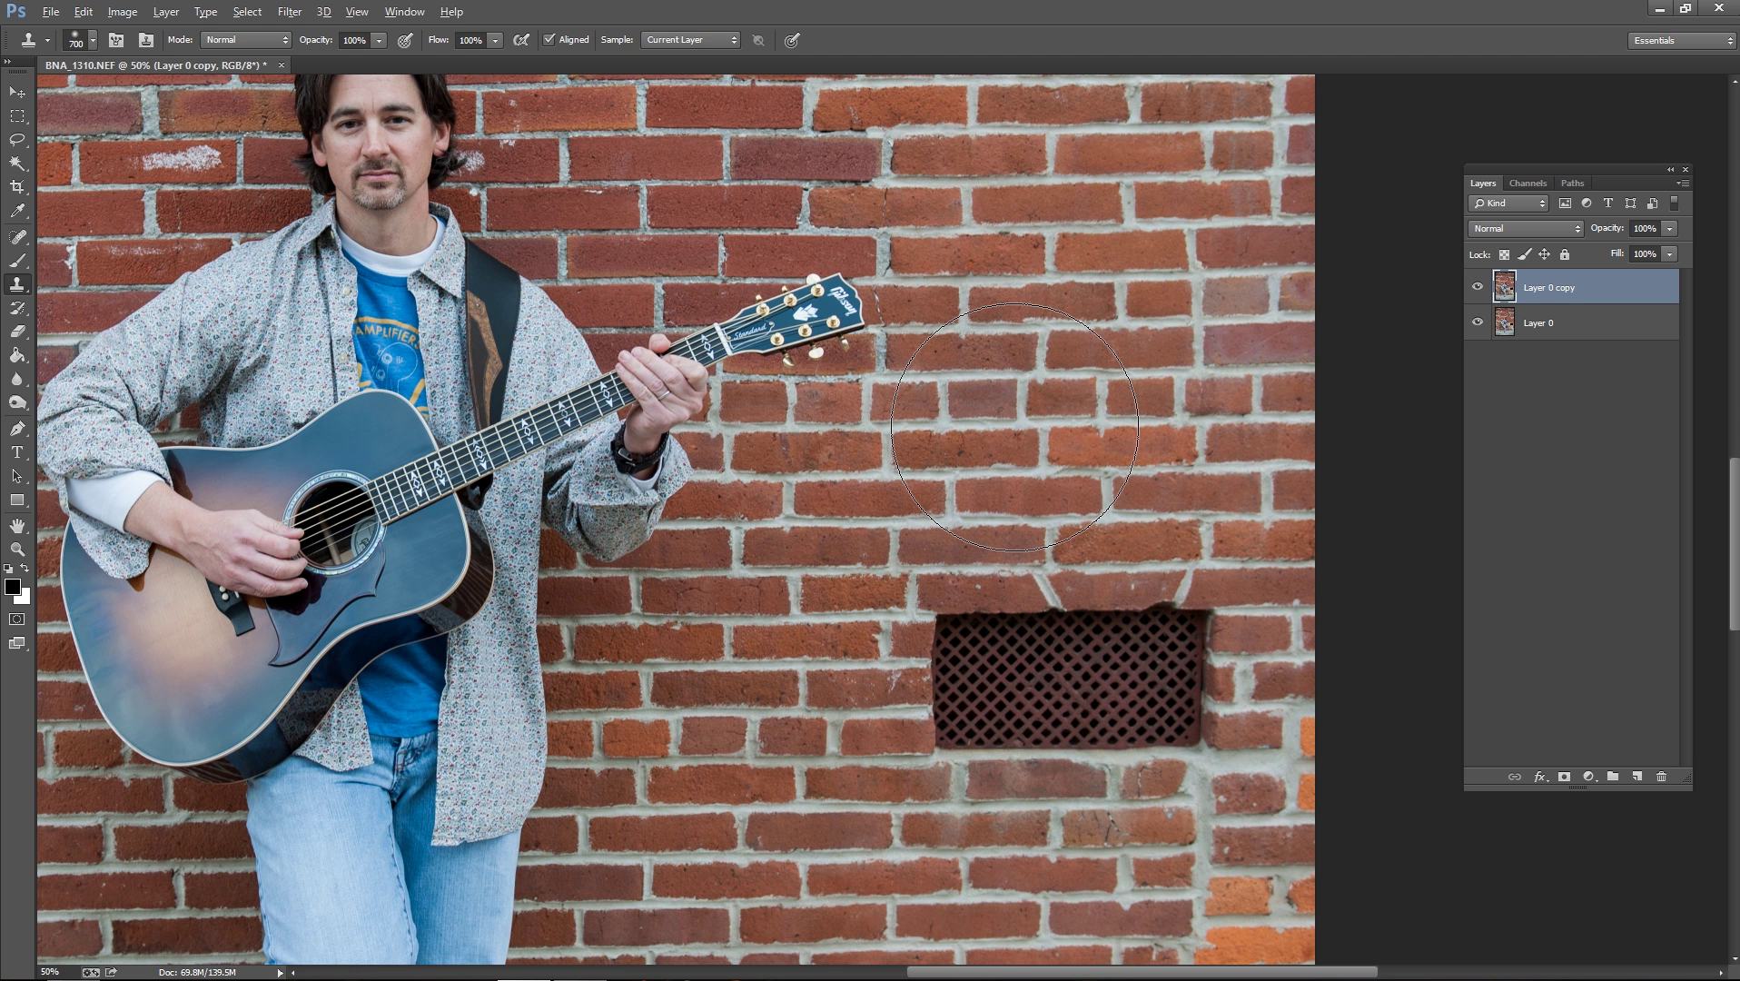
- Try to clone the sampled bricks over the vent's left part in line with the surrounding mortar joints, and undo the dabs
scroll(1015, 427, "up", 1)
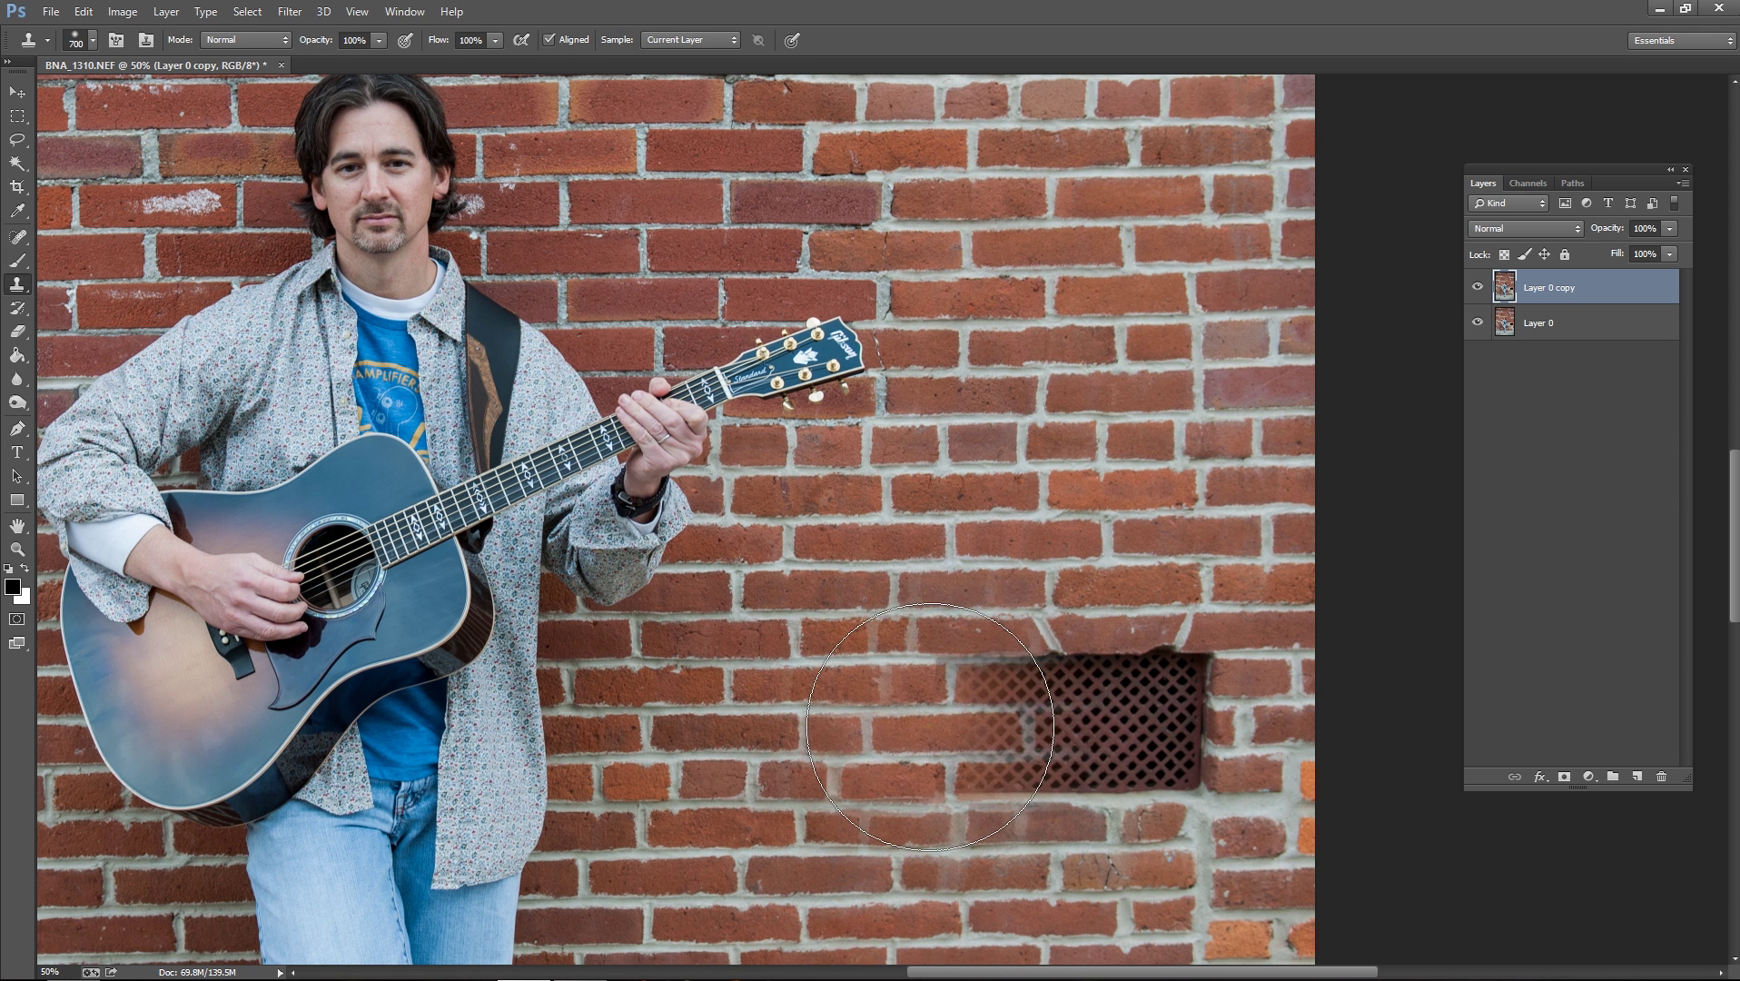
left_click(933, 719)
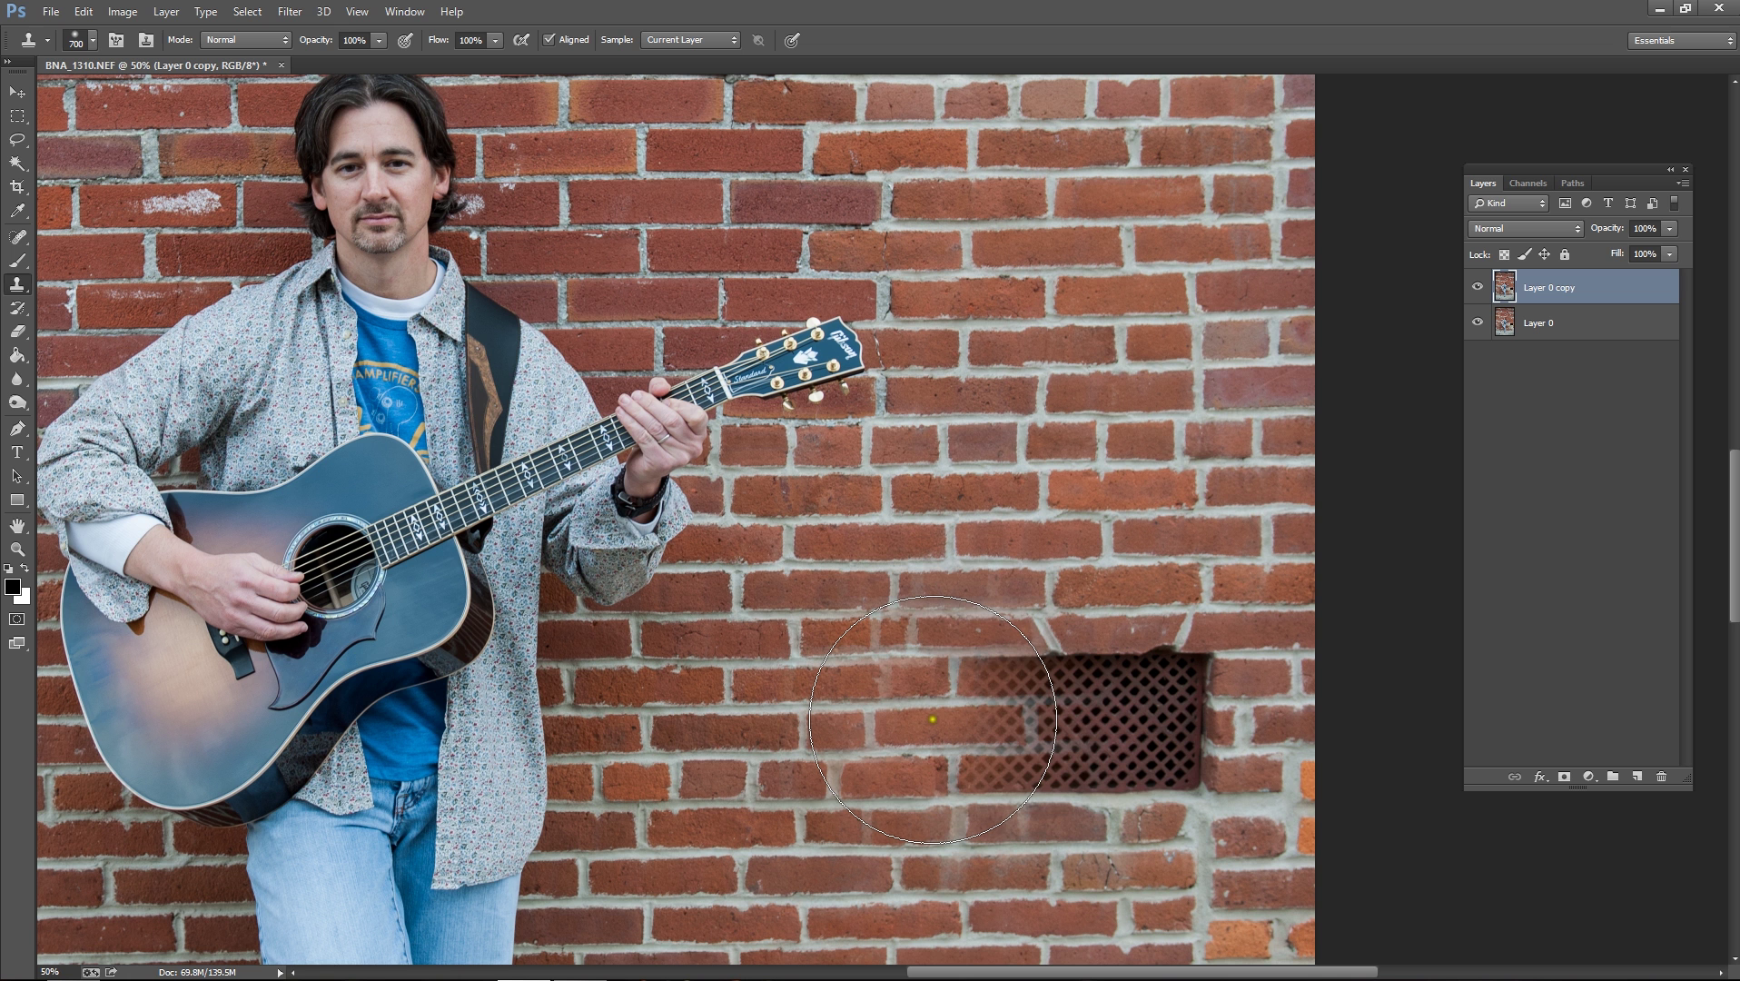
left_click(933, 732)
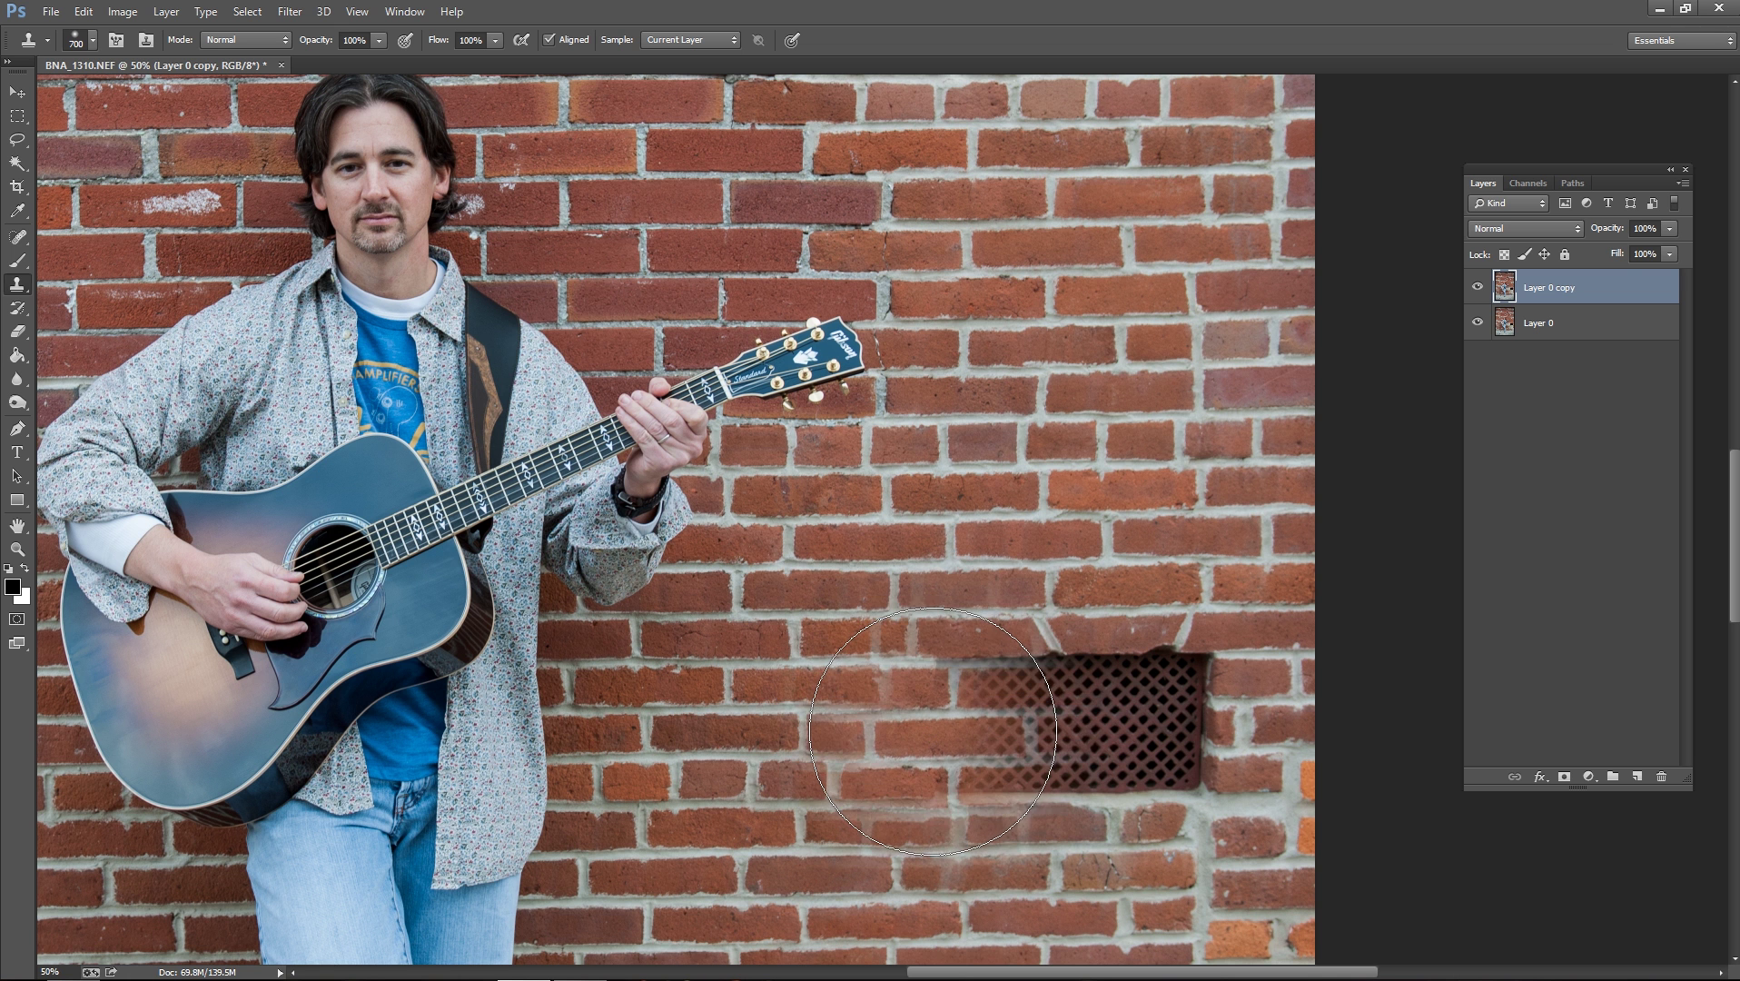
left_click(961, 724)
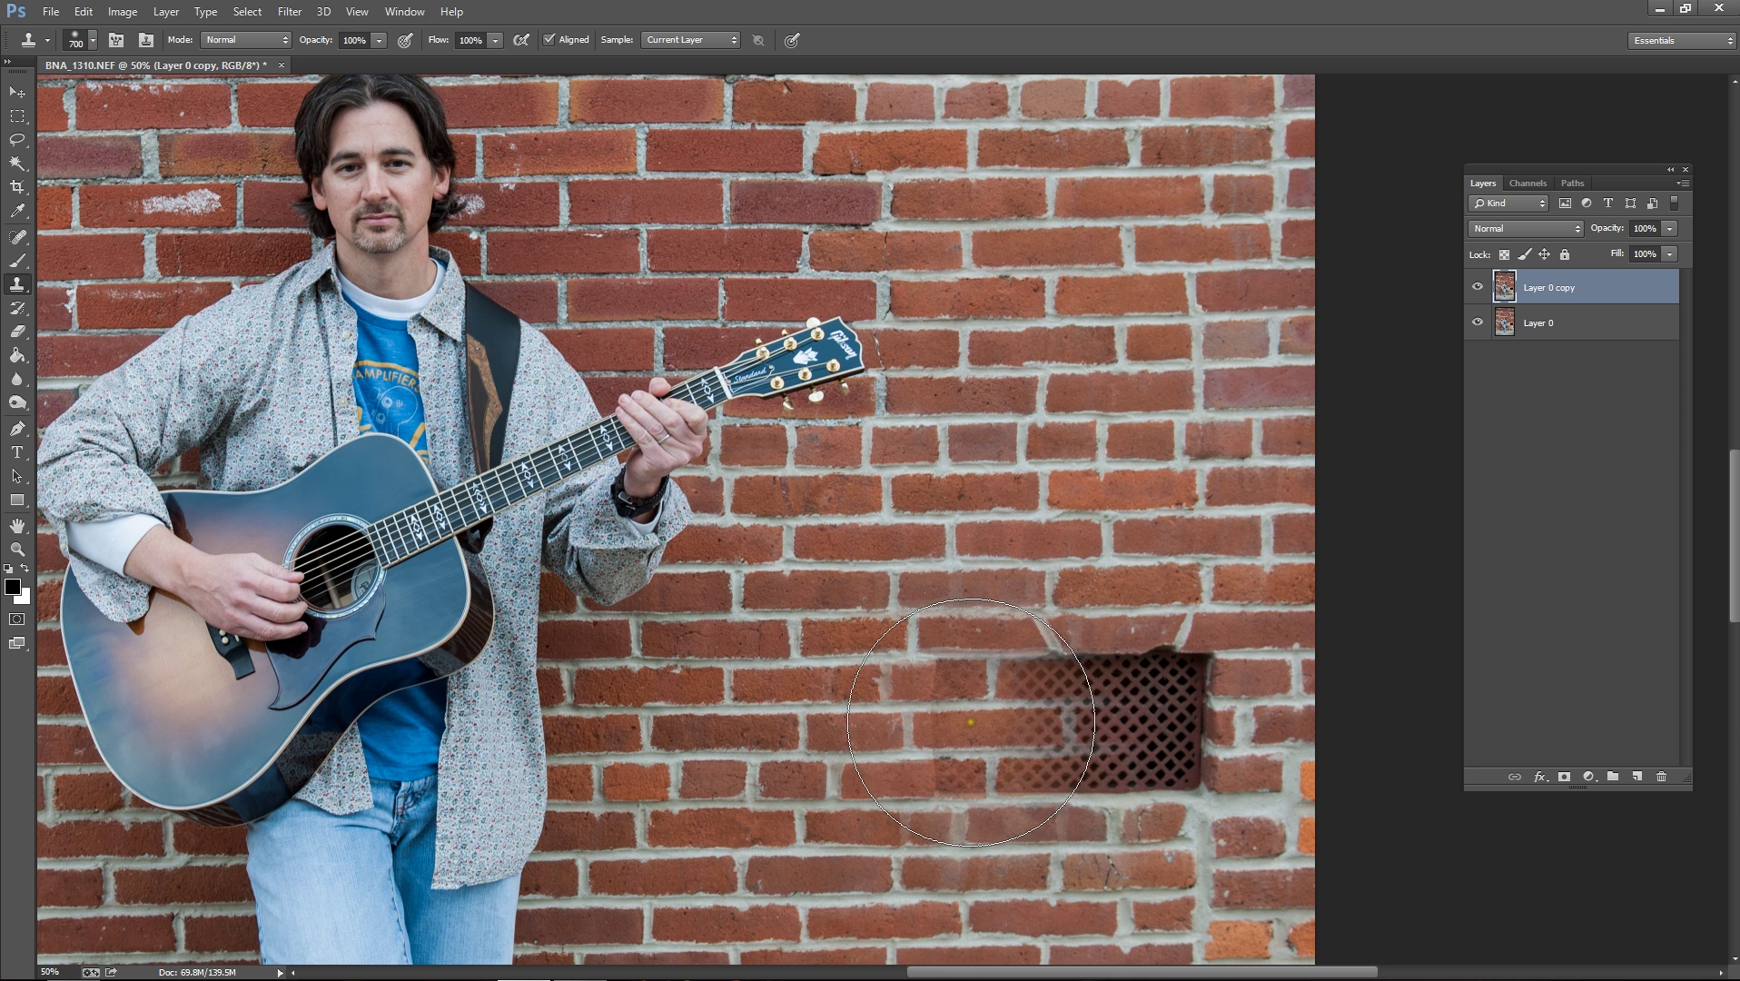
left_click(980, 724)
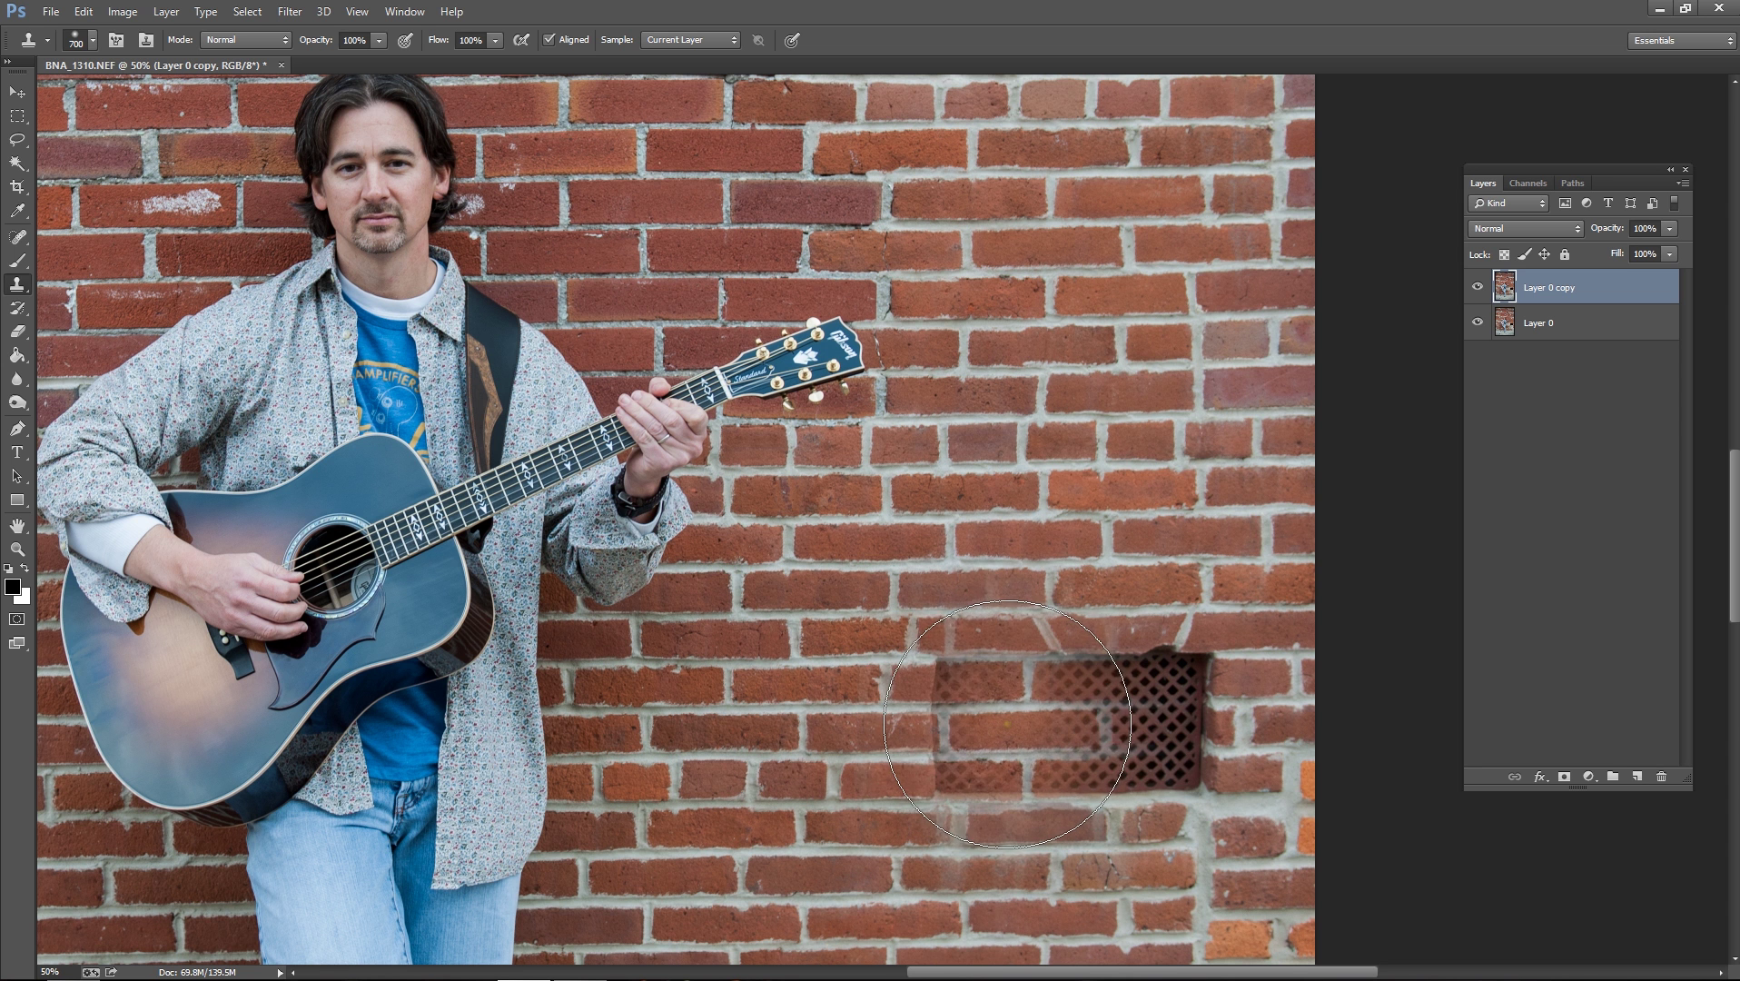
left_click(1008, 724)
left_click(1017, 724)
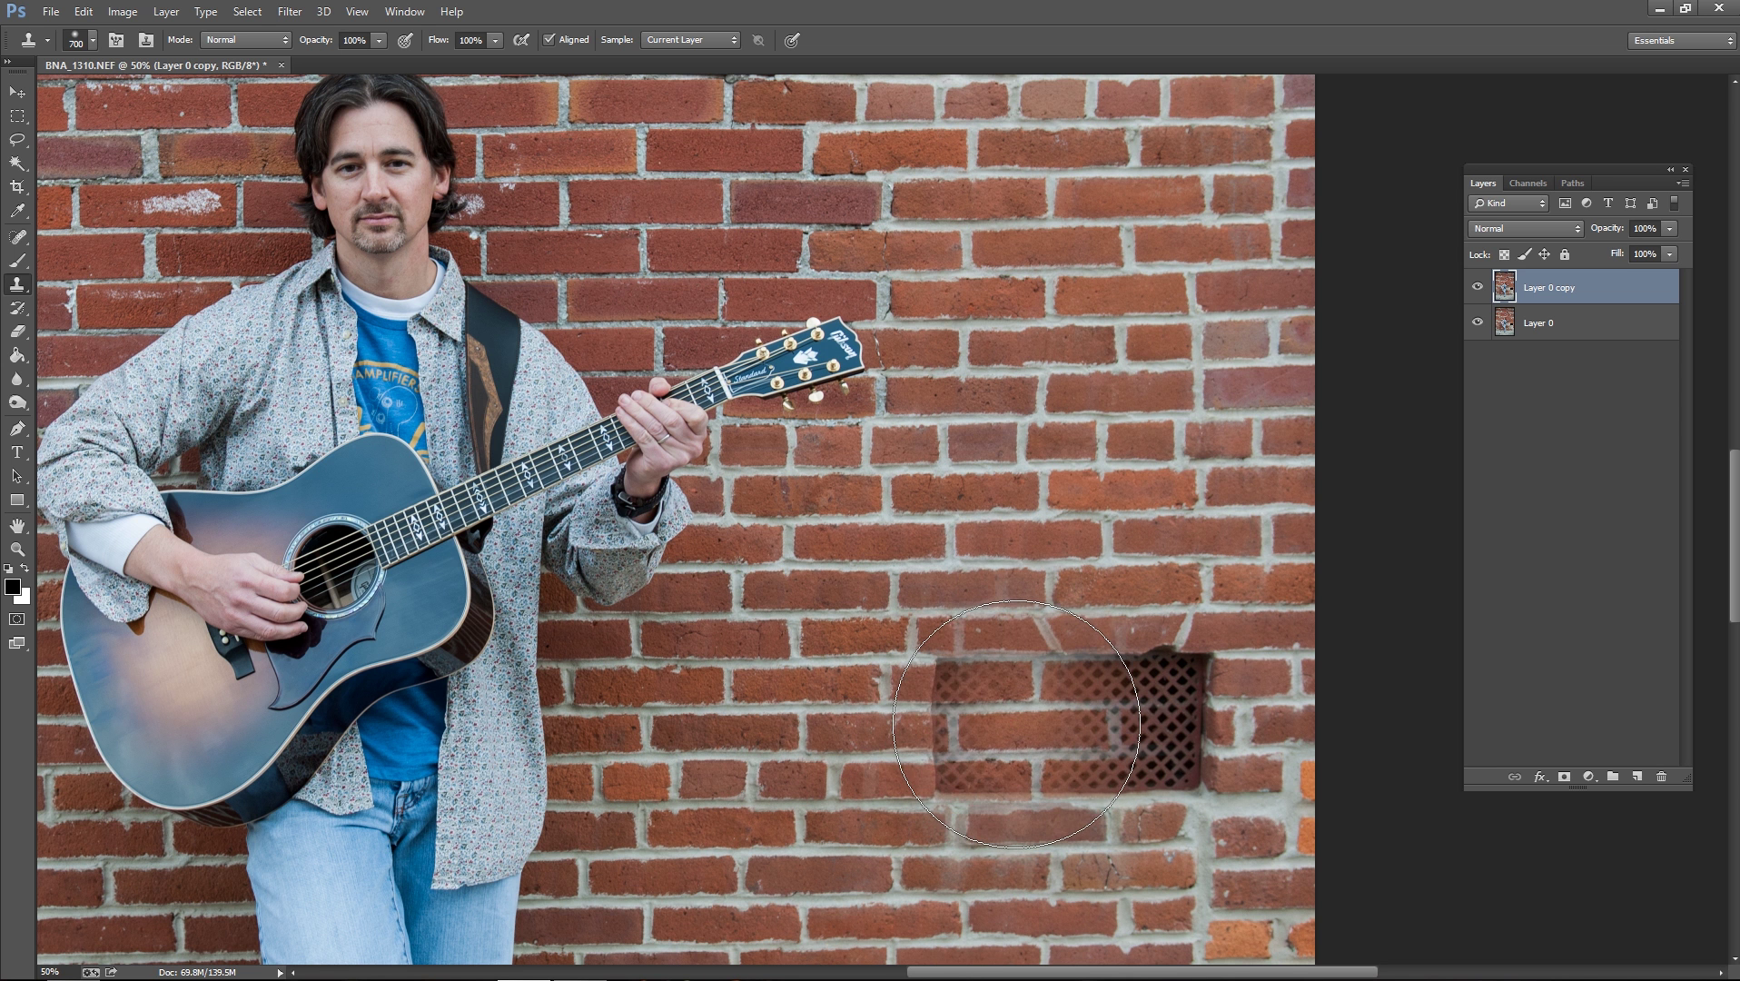
left_click(1010, 727)
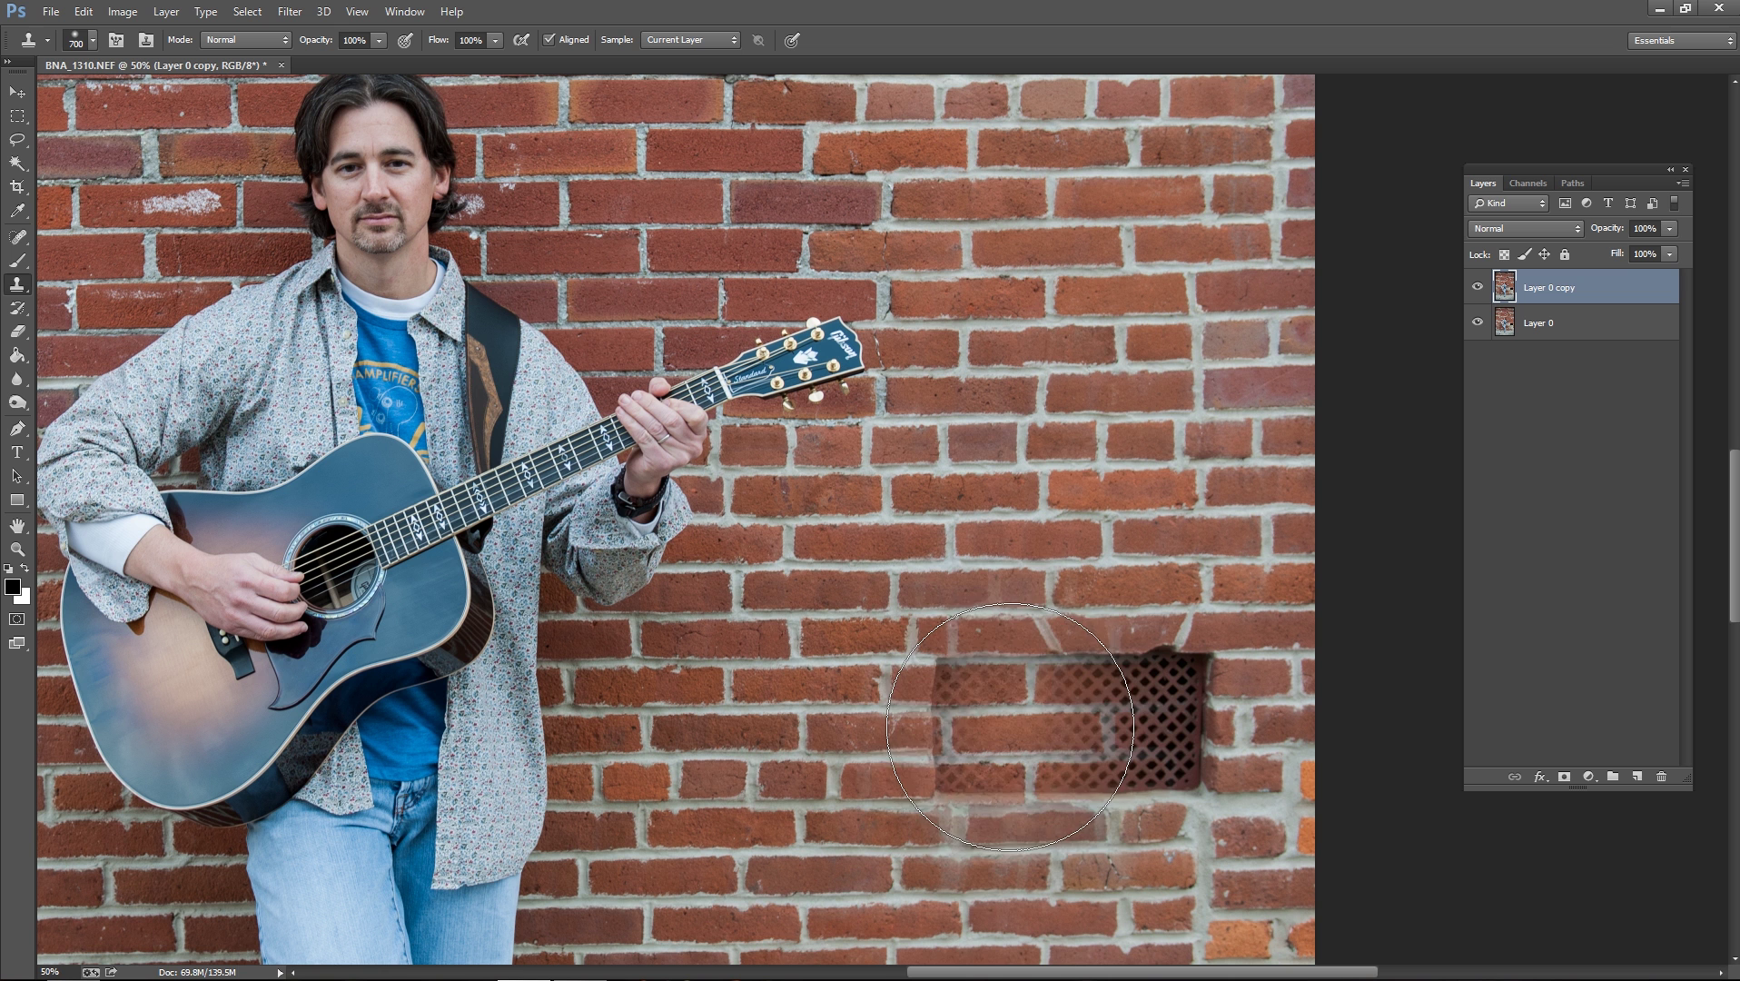
key("ctrl+alt+z")
key("ctrl+alt+z")
- Clone the sampled bricks over the whole vent and across to the photo's right edge, matching the mortar lines
left_click(965, 724)
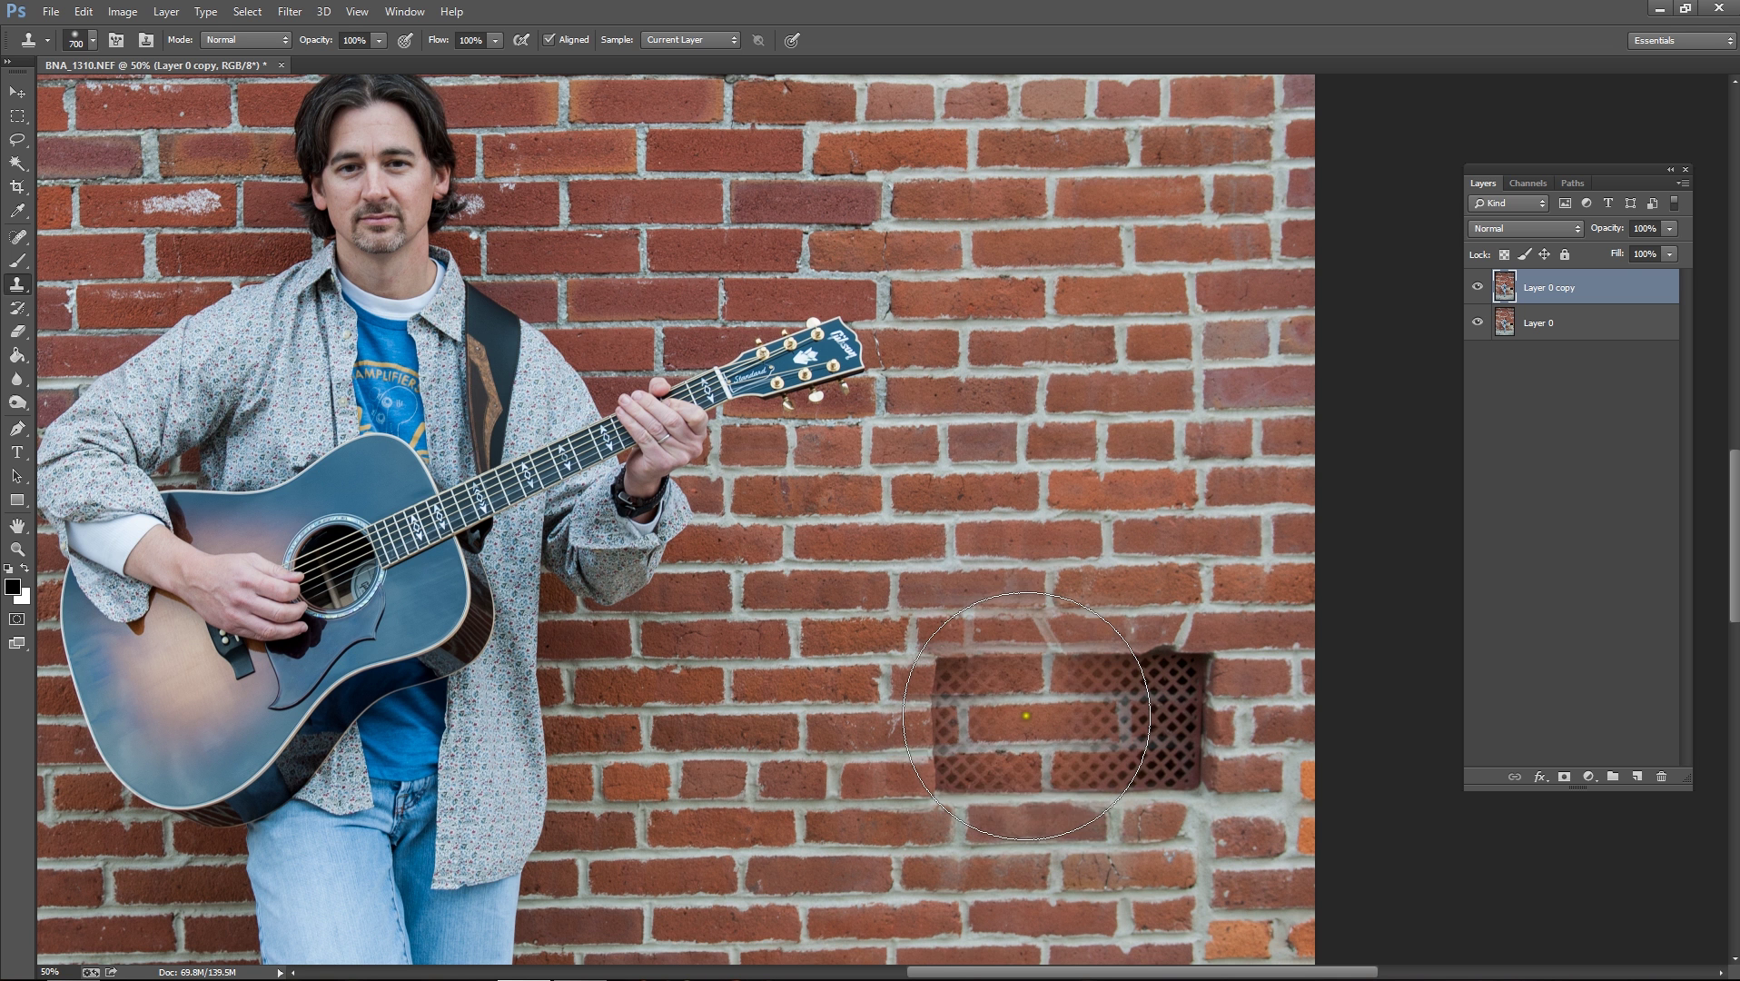
left_click(1027, 720)
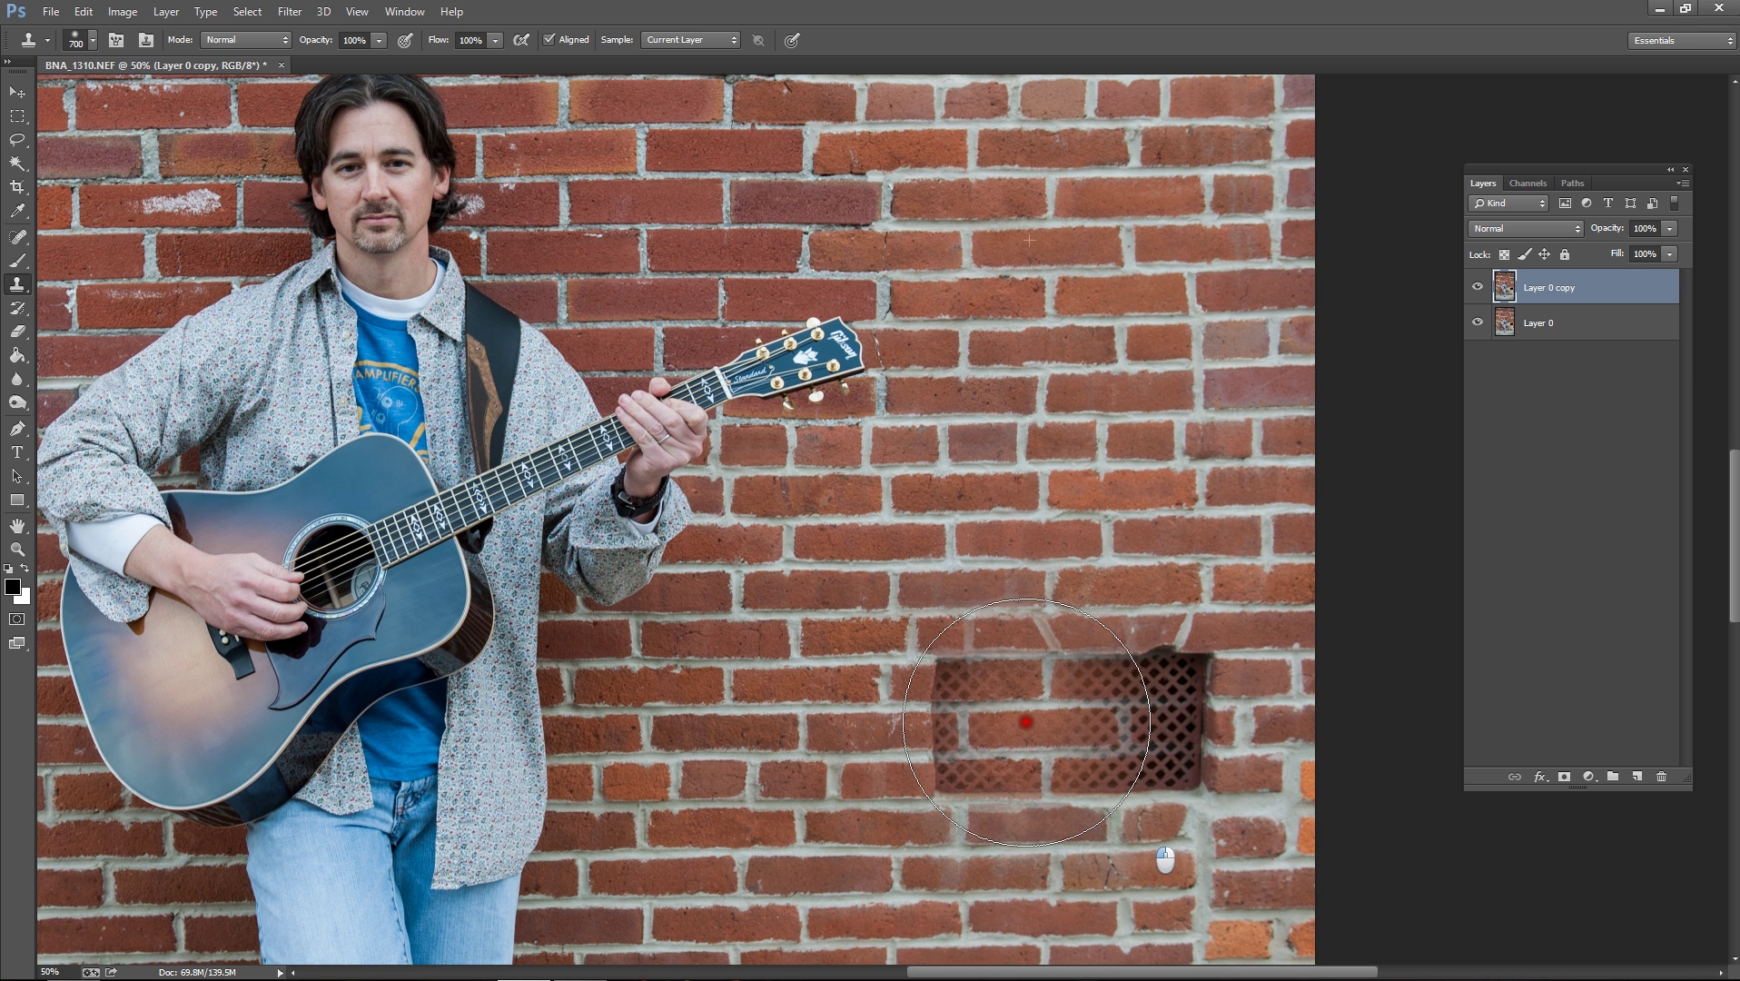
left_click_drag(963, 718, 929, 727)
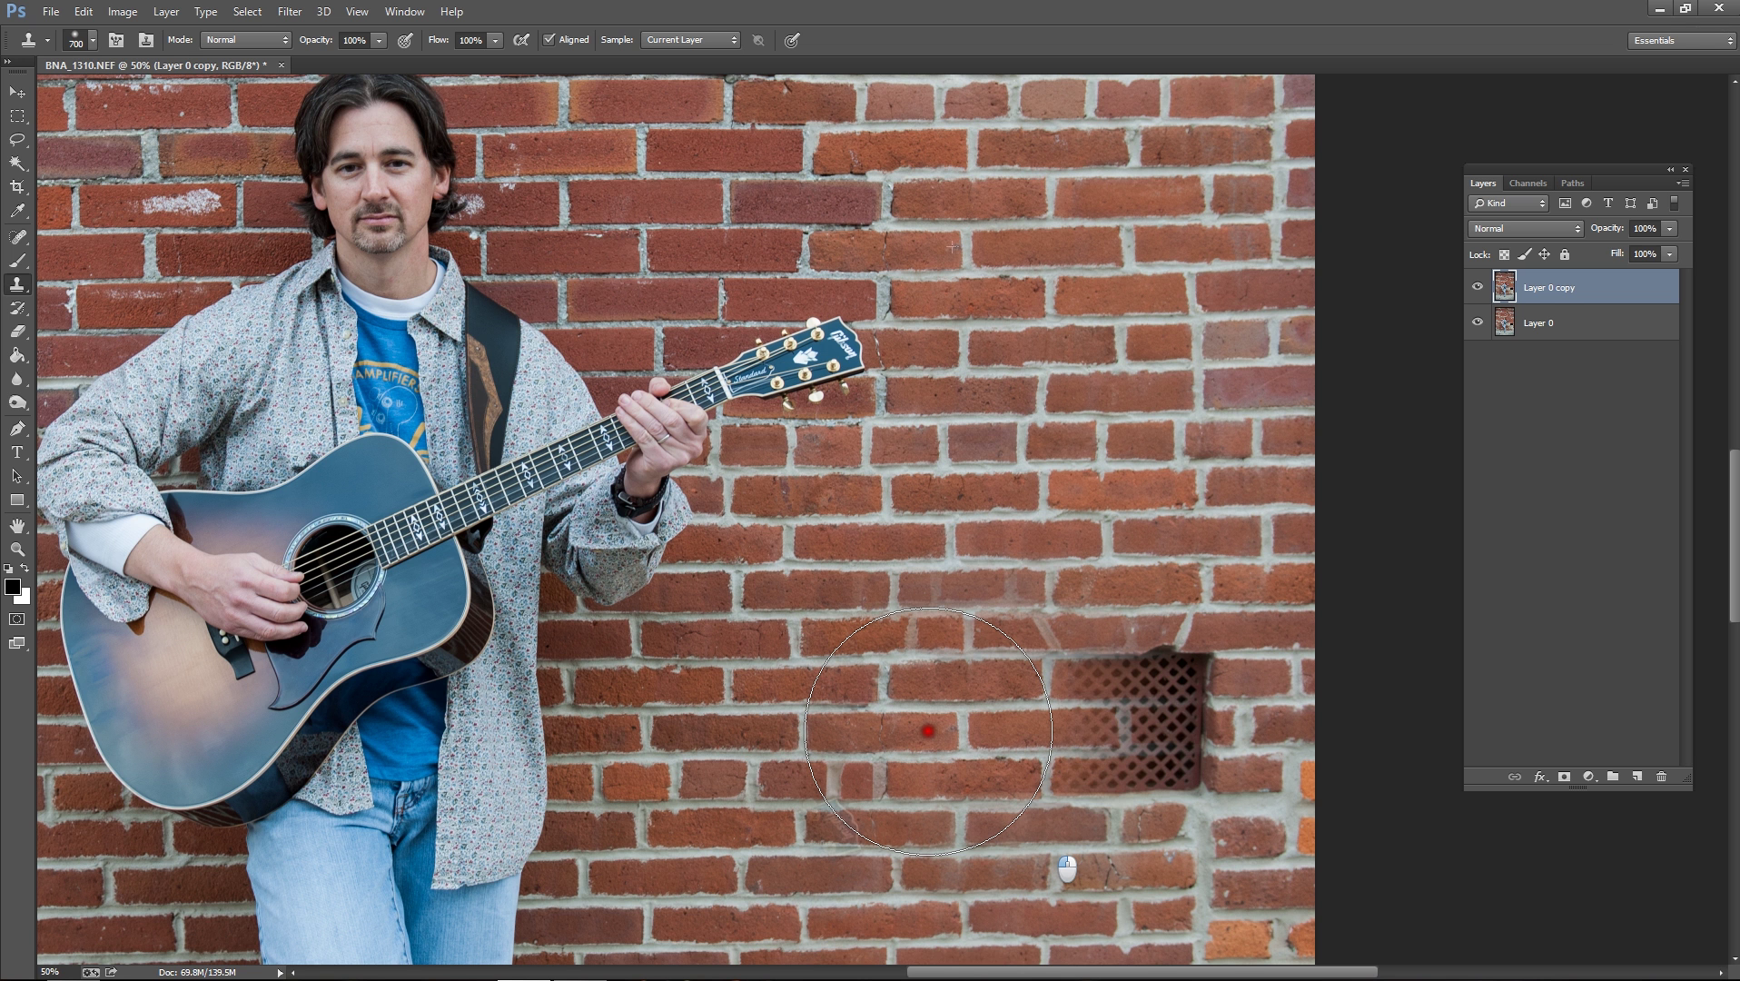
left_click_drag(928, 730, 1312, 728)
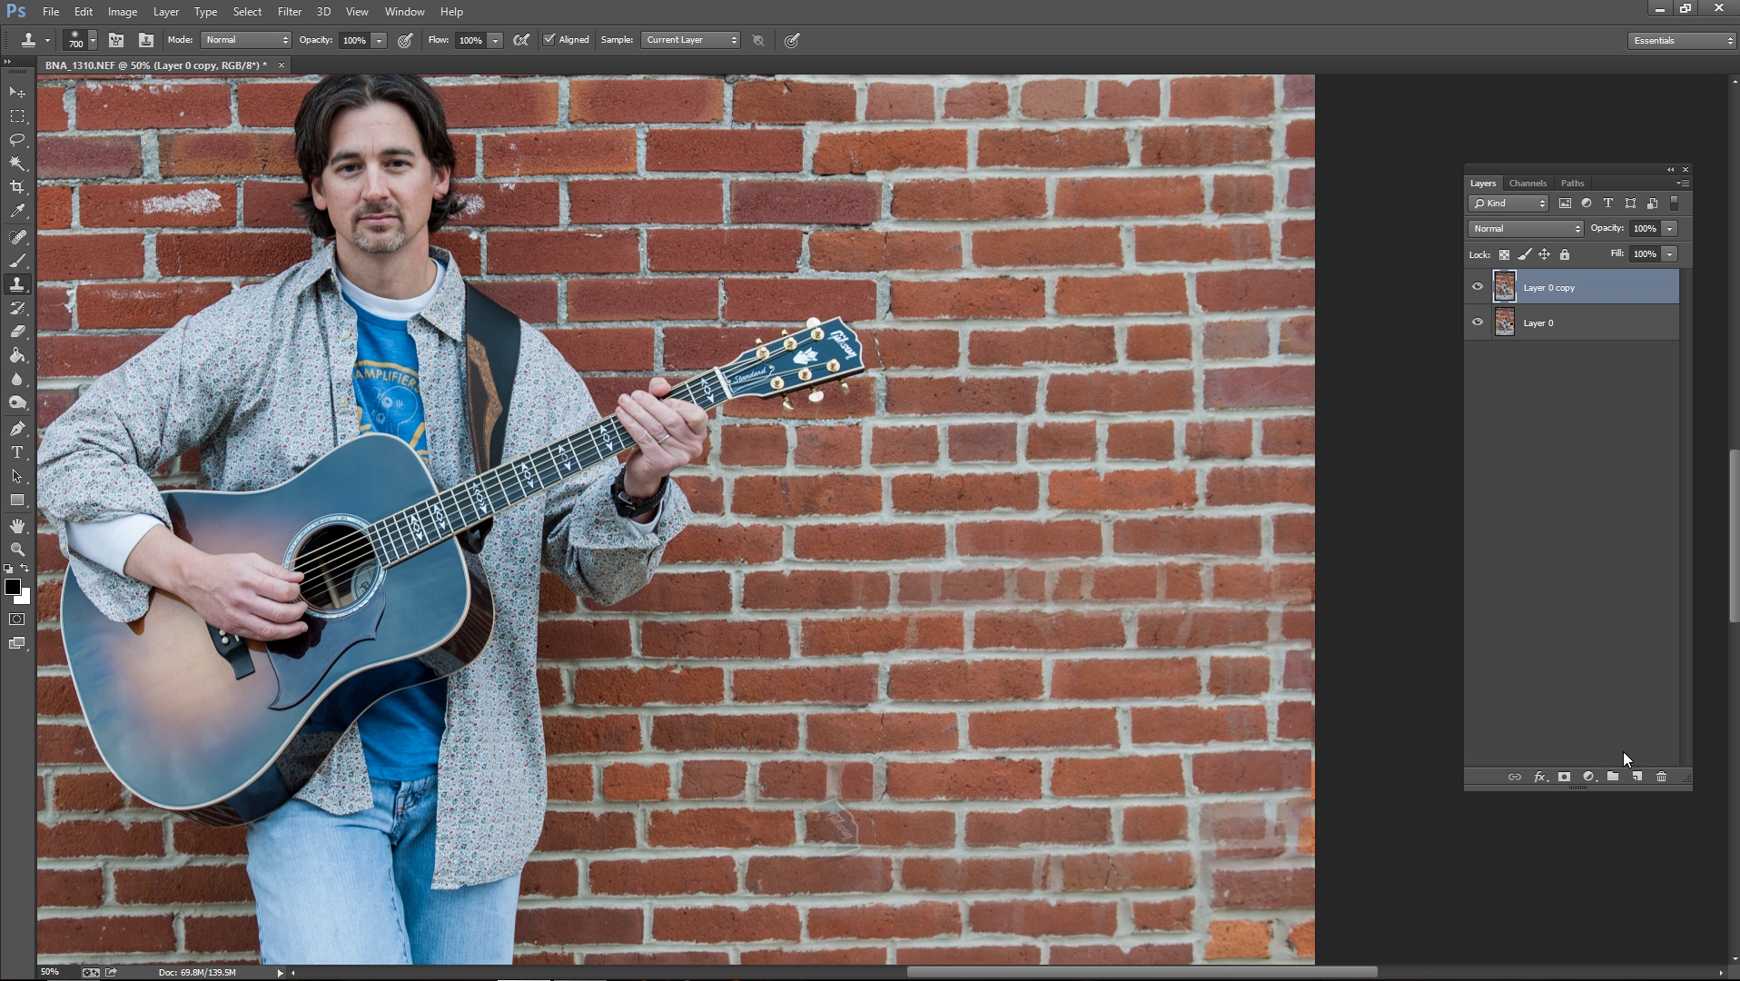
left_click_drag(1169, 777, 1170, 777)
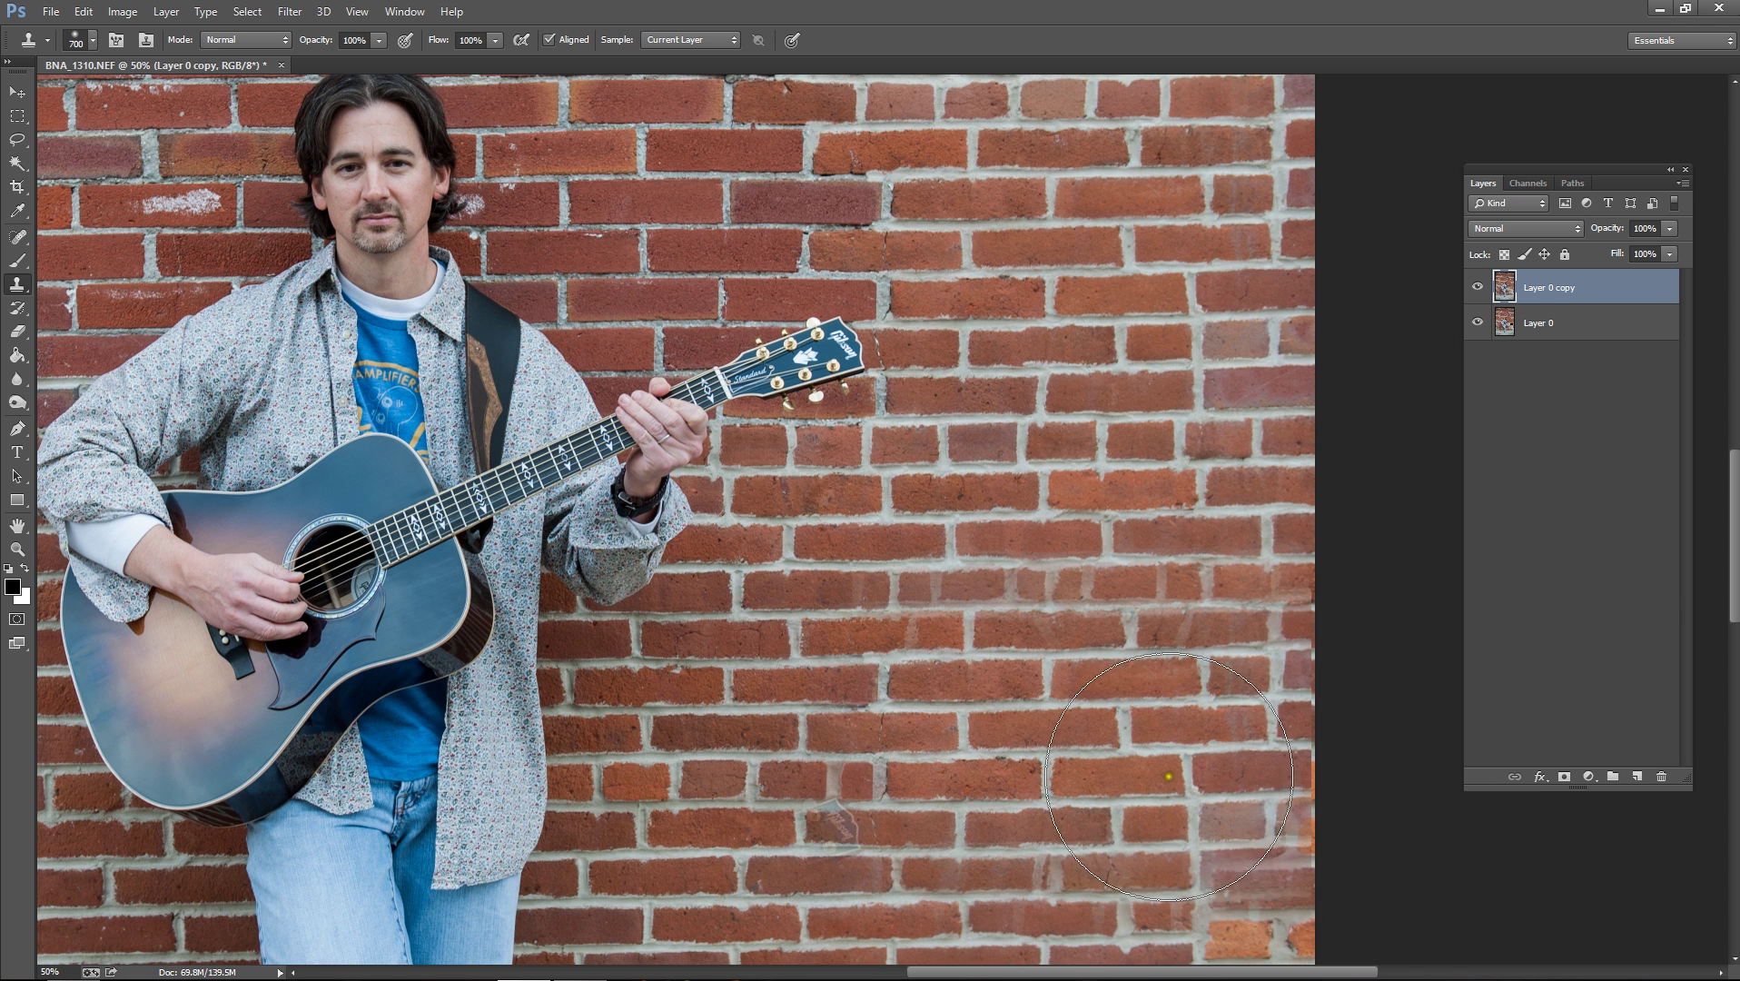
- Try to clone bricks over the wall area below the former vent, and undo the strokes
scroll(1169, 777, "down", 4)
left_click(699, 760)
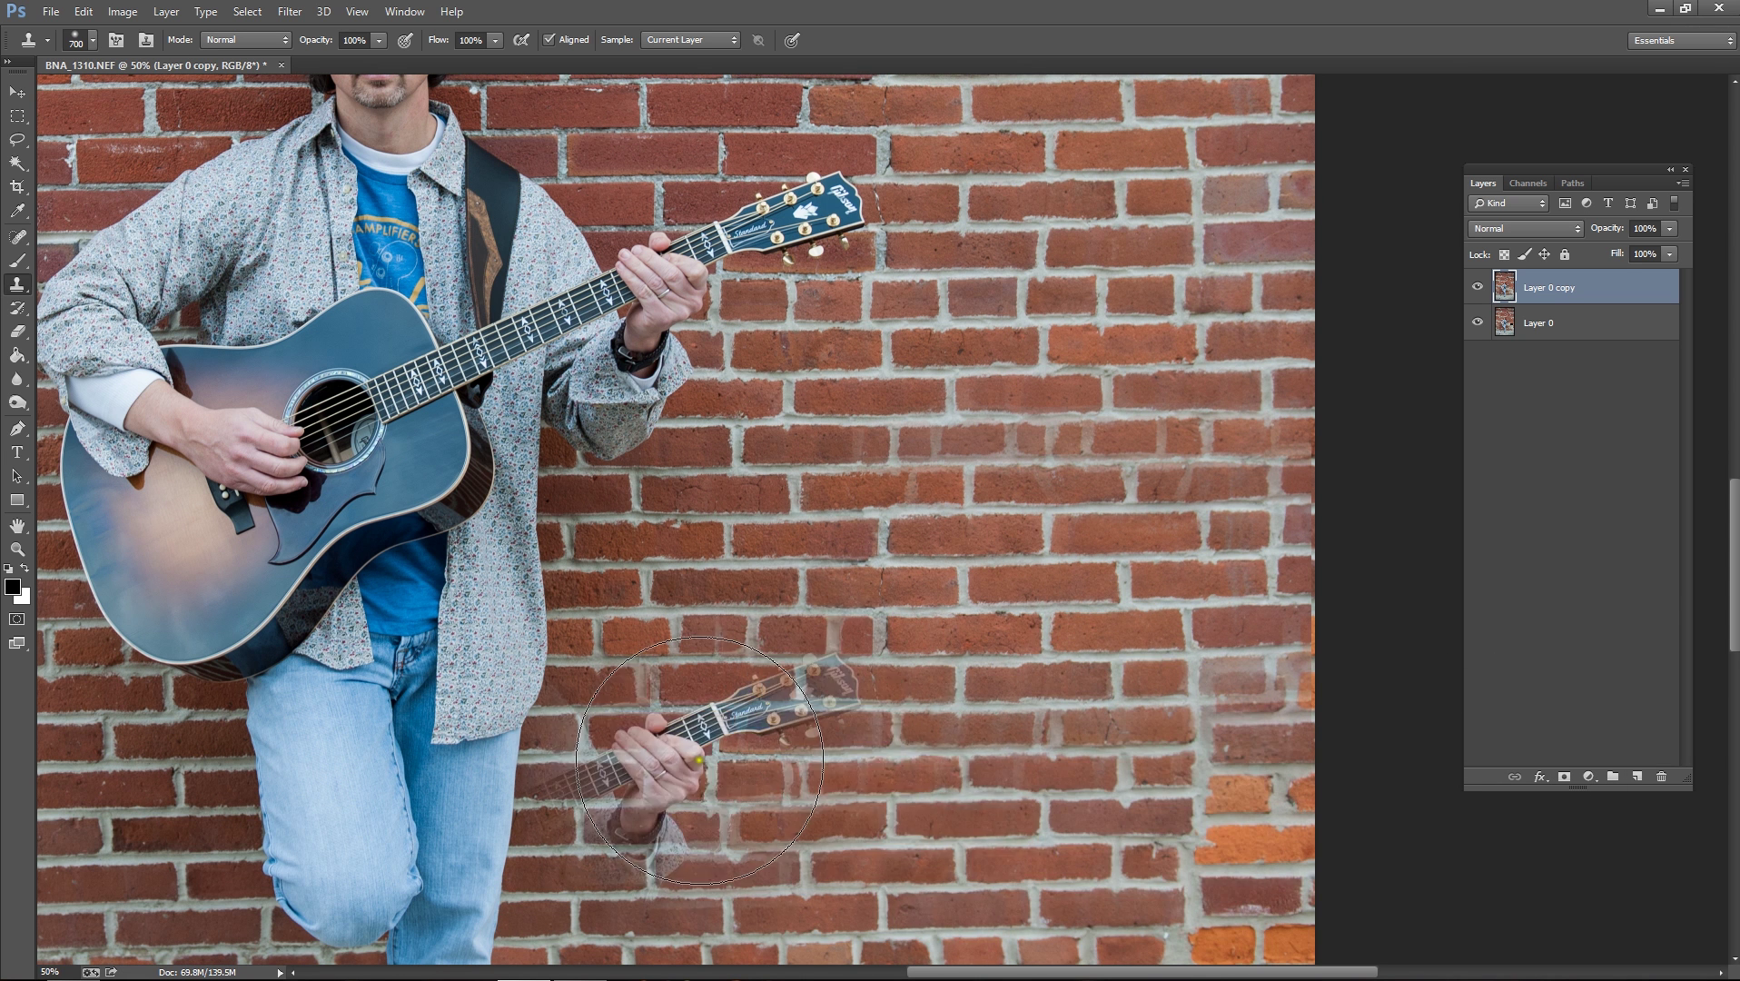
key("ctrl+alt+z")
key("ctrl+alt+z")
key("shift+ctrl+z")
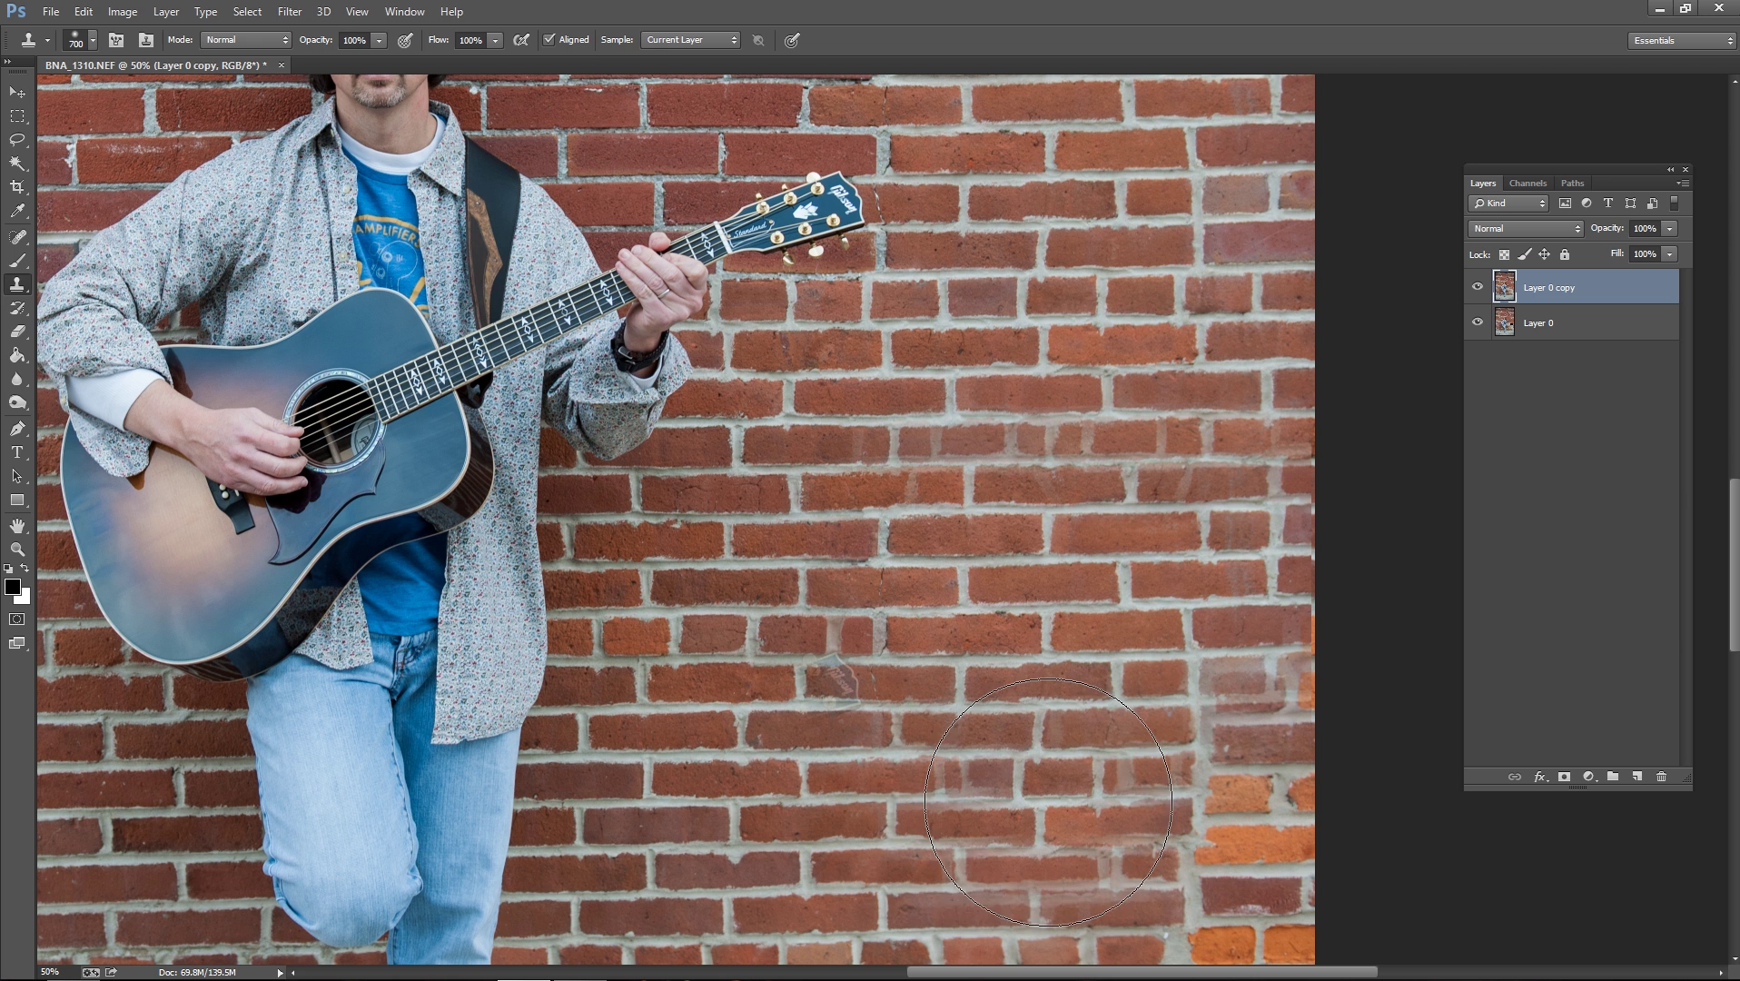
key("ctrl+alt+z")
key("ctrl+alt+z")
- Reduce the Clone Stamp to size 400 and clone clean bricks over the mismatched joints above and the smudge below-left of the former vent
key("bracketleft")
key("bracketleft")
key("bracketleft")
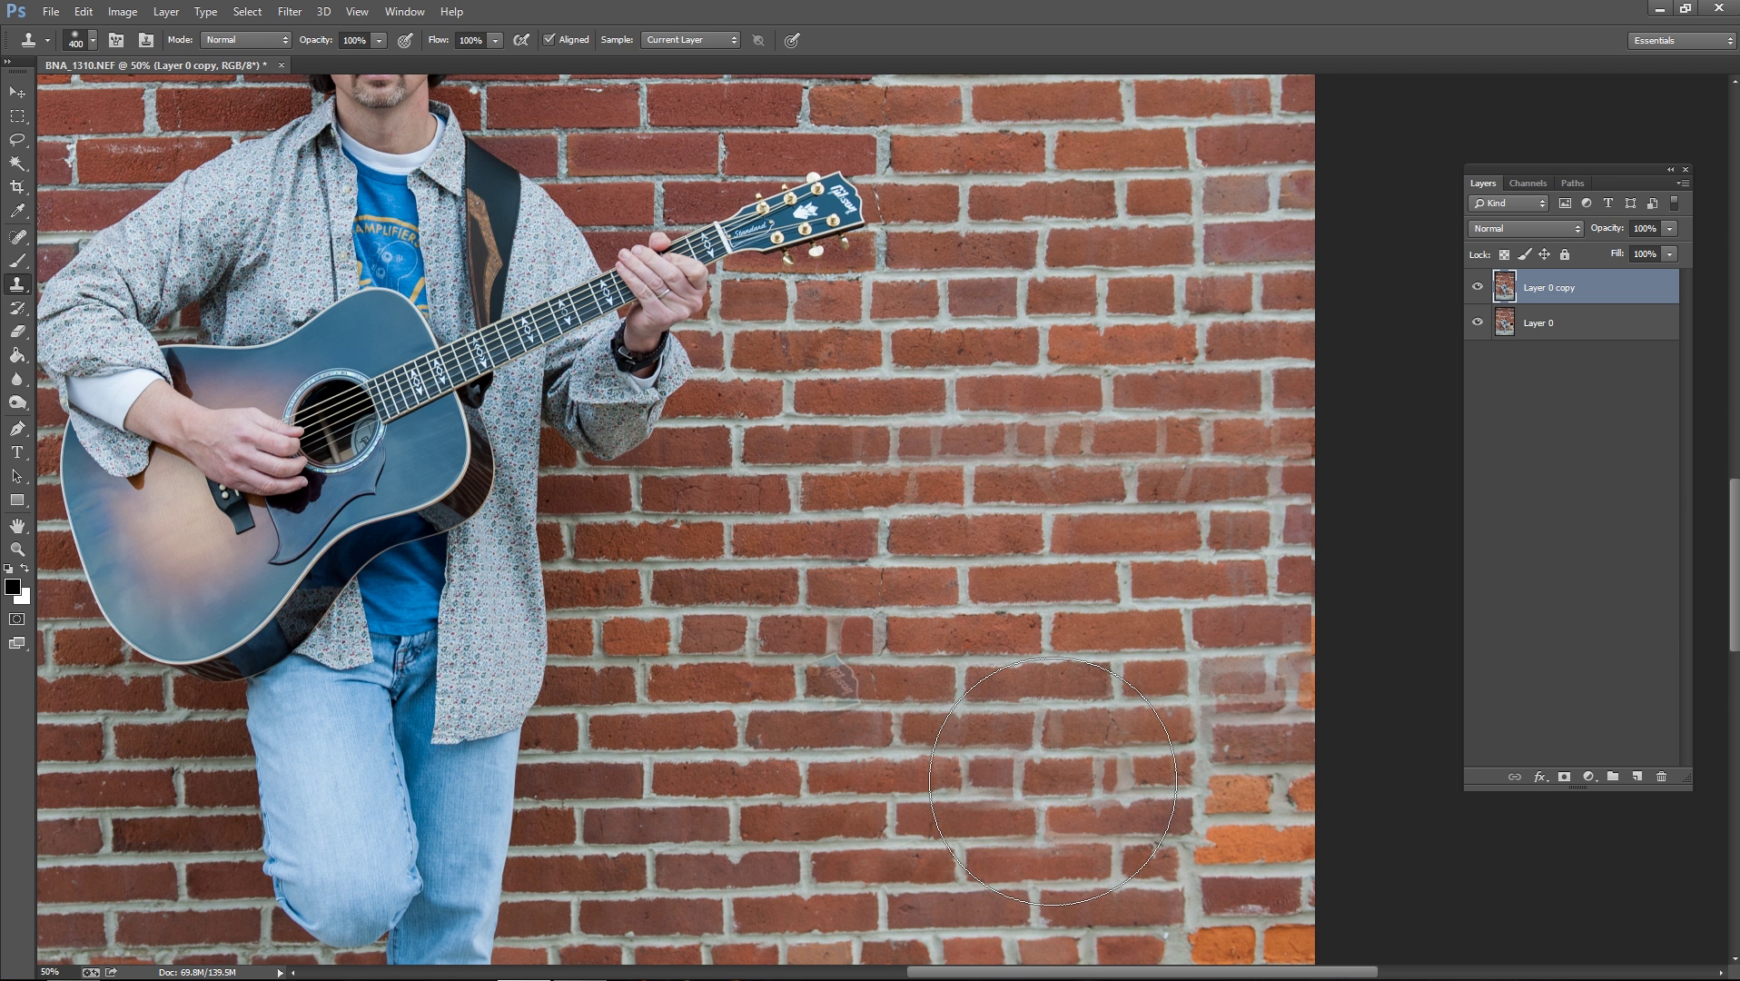
key("ctrl+alt+z")
key("ctrl+alt+z")
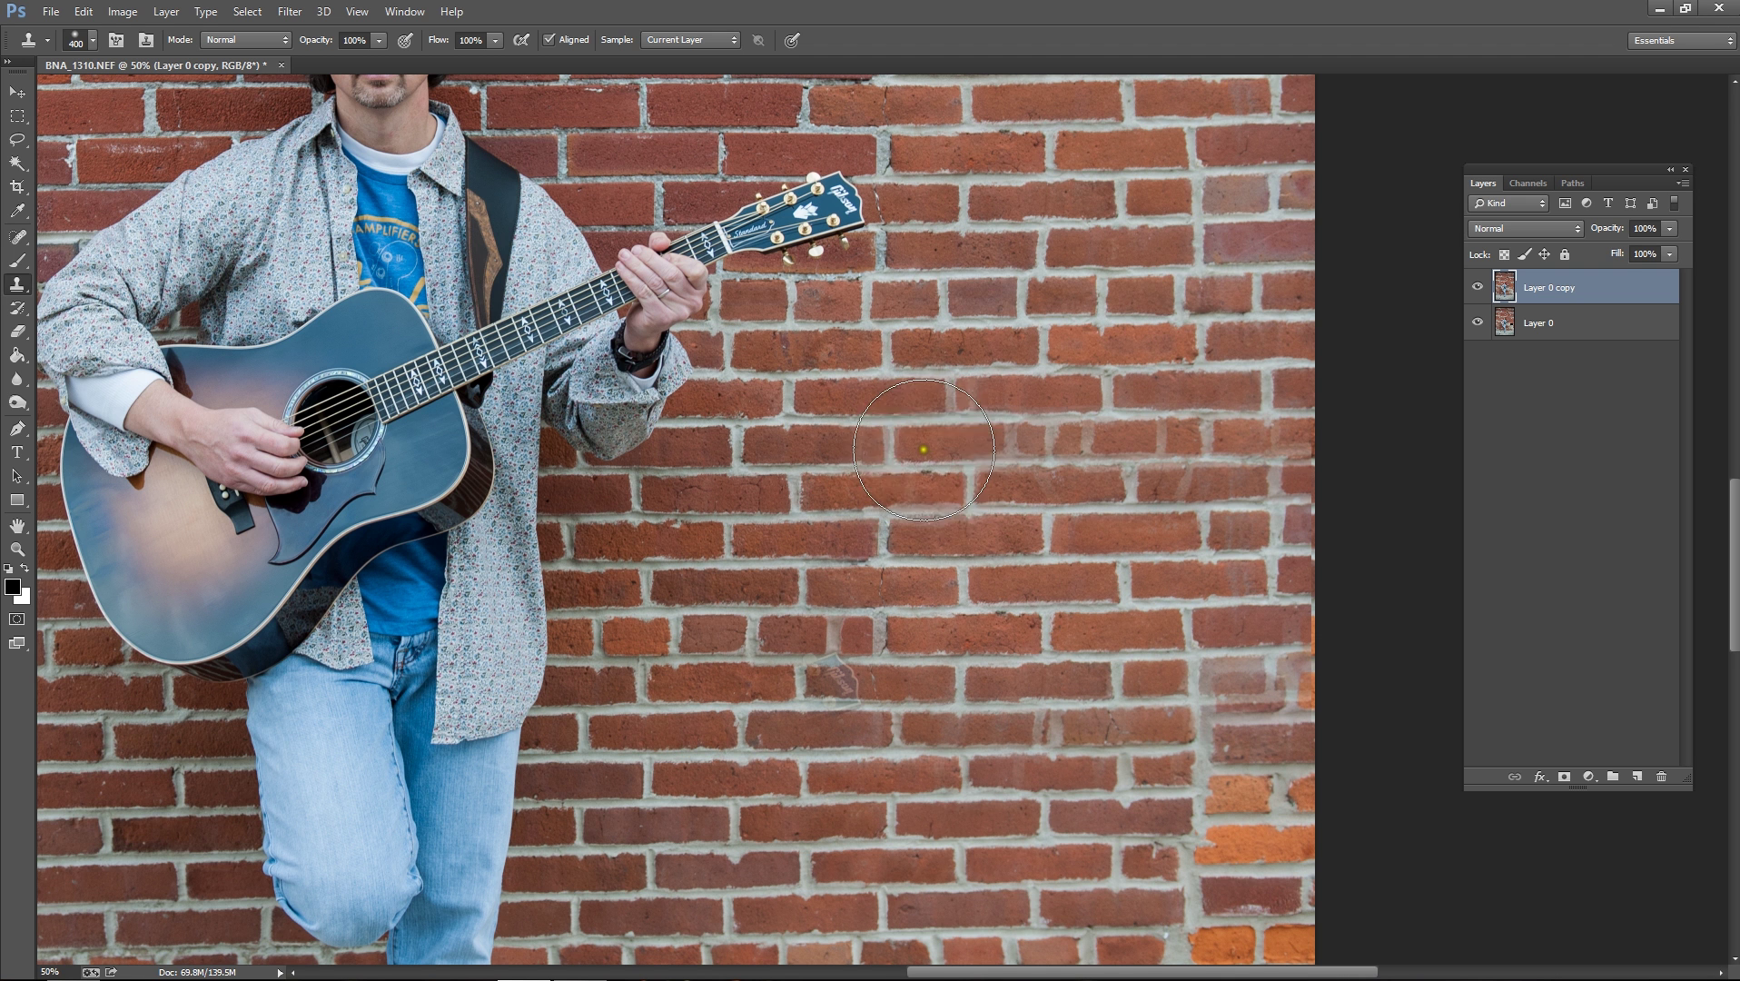
mouse_move(930, 455)
left_mouse_down()
mouse_move(882, 444)
mouse_move(1049, 446)
left_mouse_up()
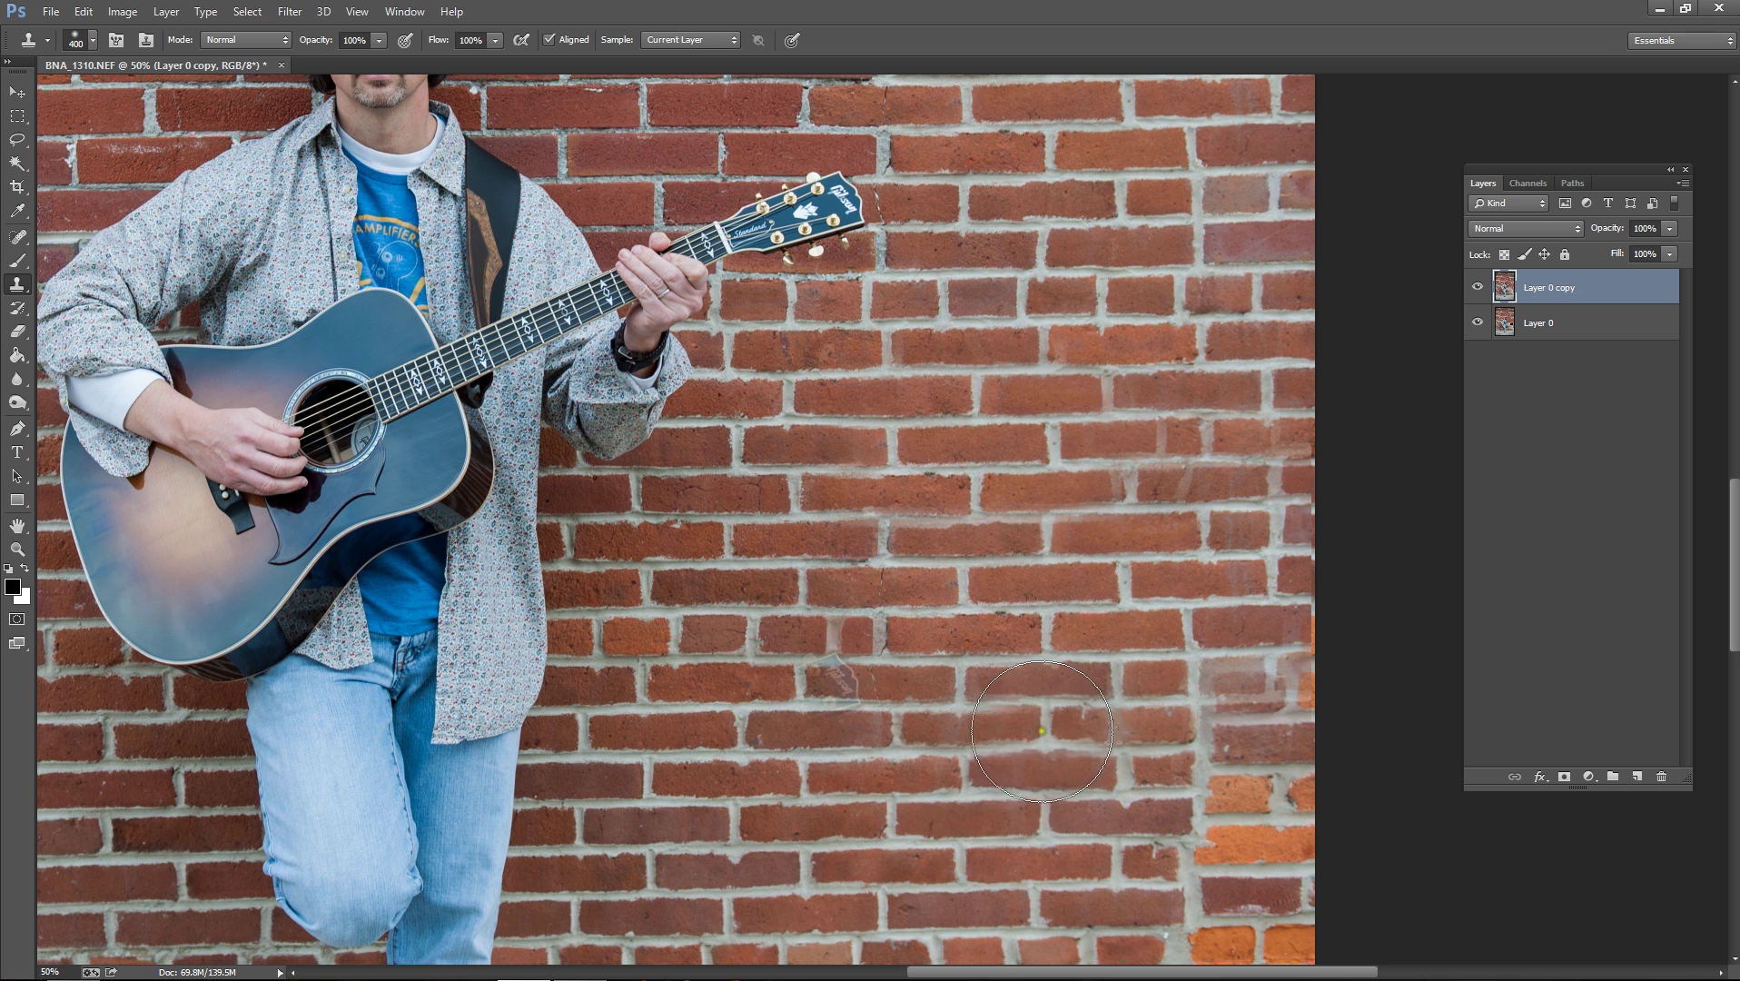
left_click(973, 688, "alt")
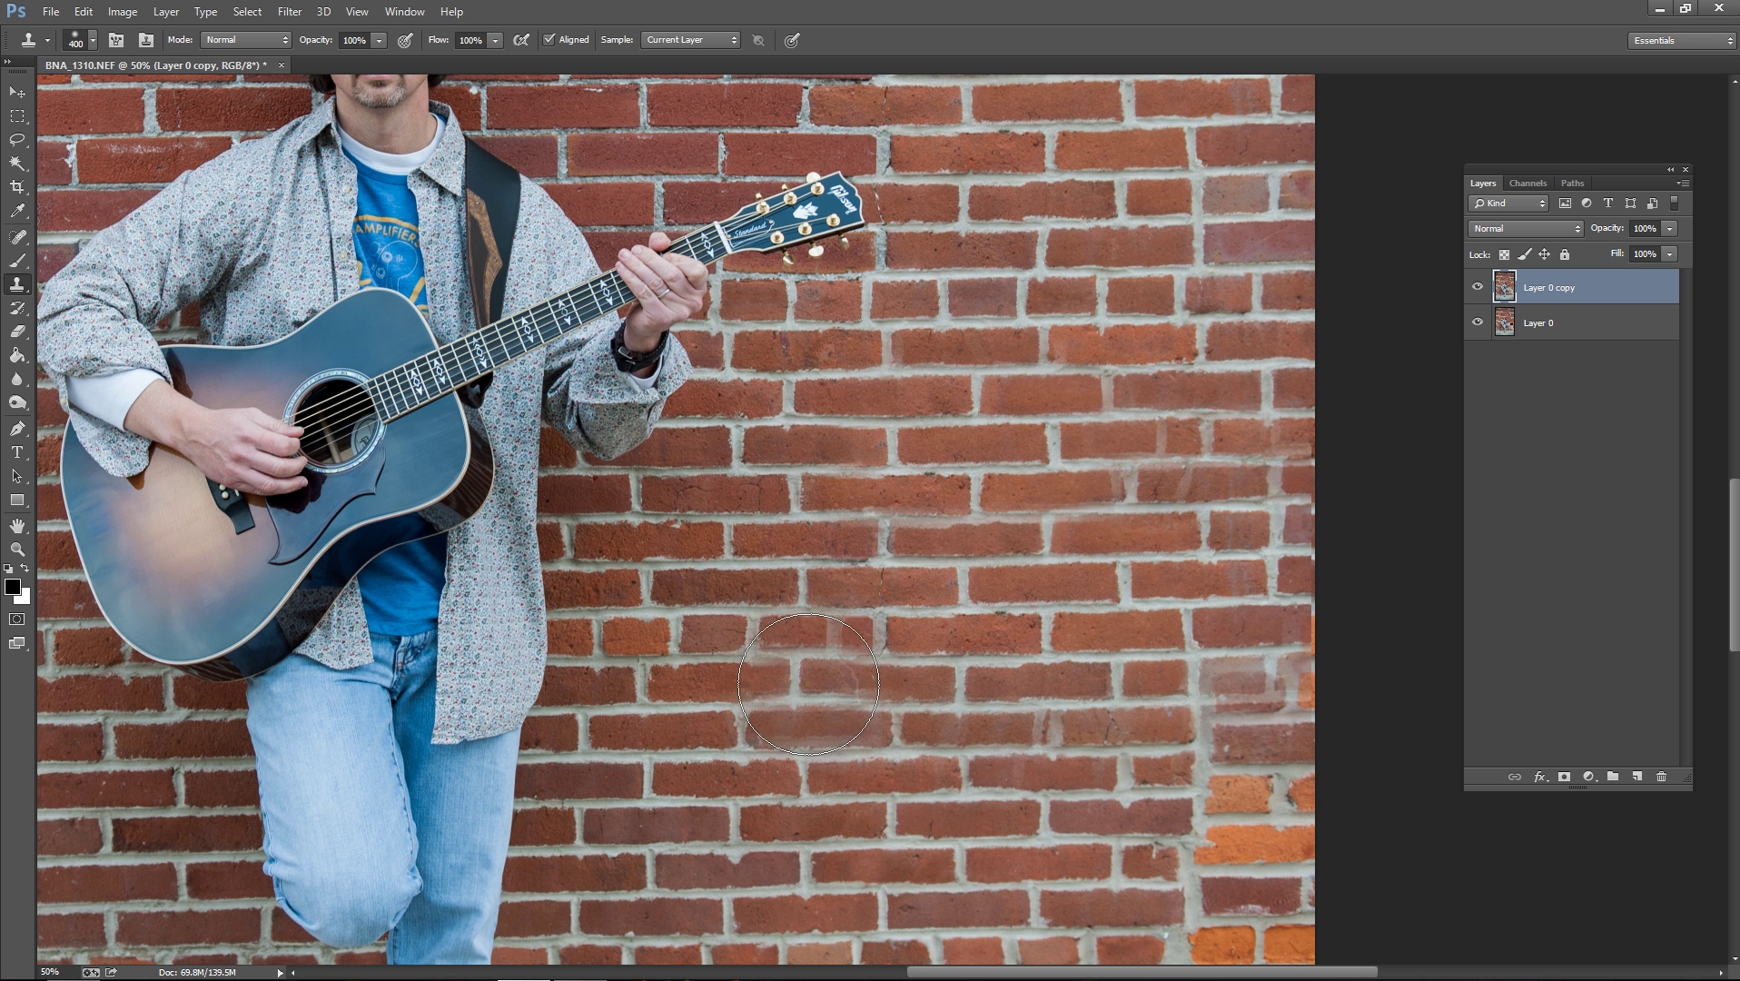
mouse_move(815, 686)
left_mouse_down()
mouse_move(839, 665)
mouse_move(836, 701)
mouse_move(871, 731)
left_mouse_up()
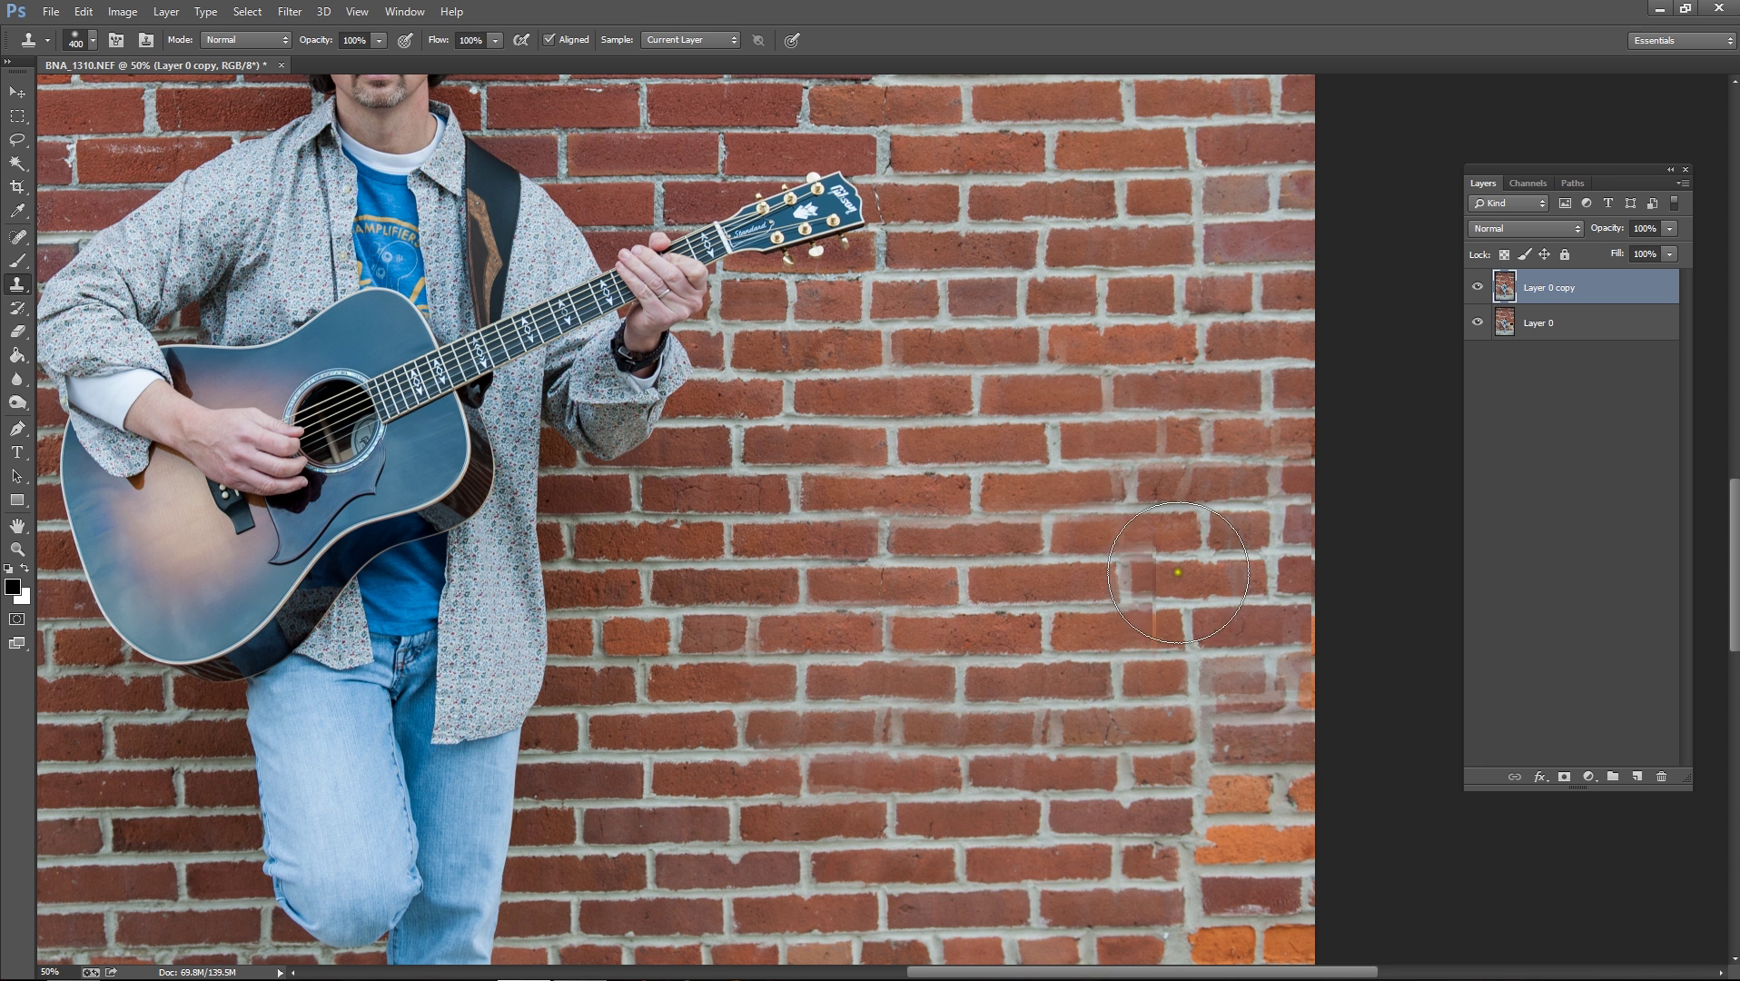
- Reduce the Clone Stamp to size 175 and rebuild the faded mortar joint in the brick row below the former vent
scroll(990, 872, "up", 2)
scroll(997, 880, "up", 2)
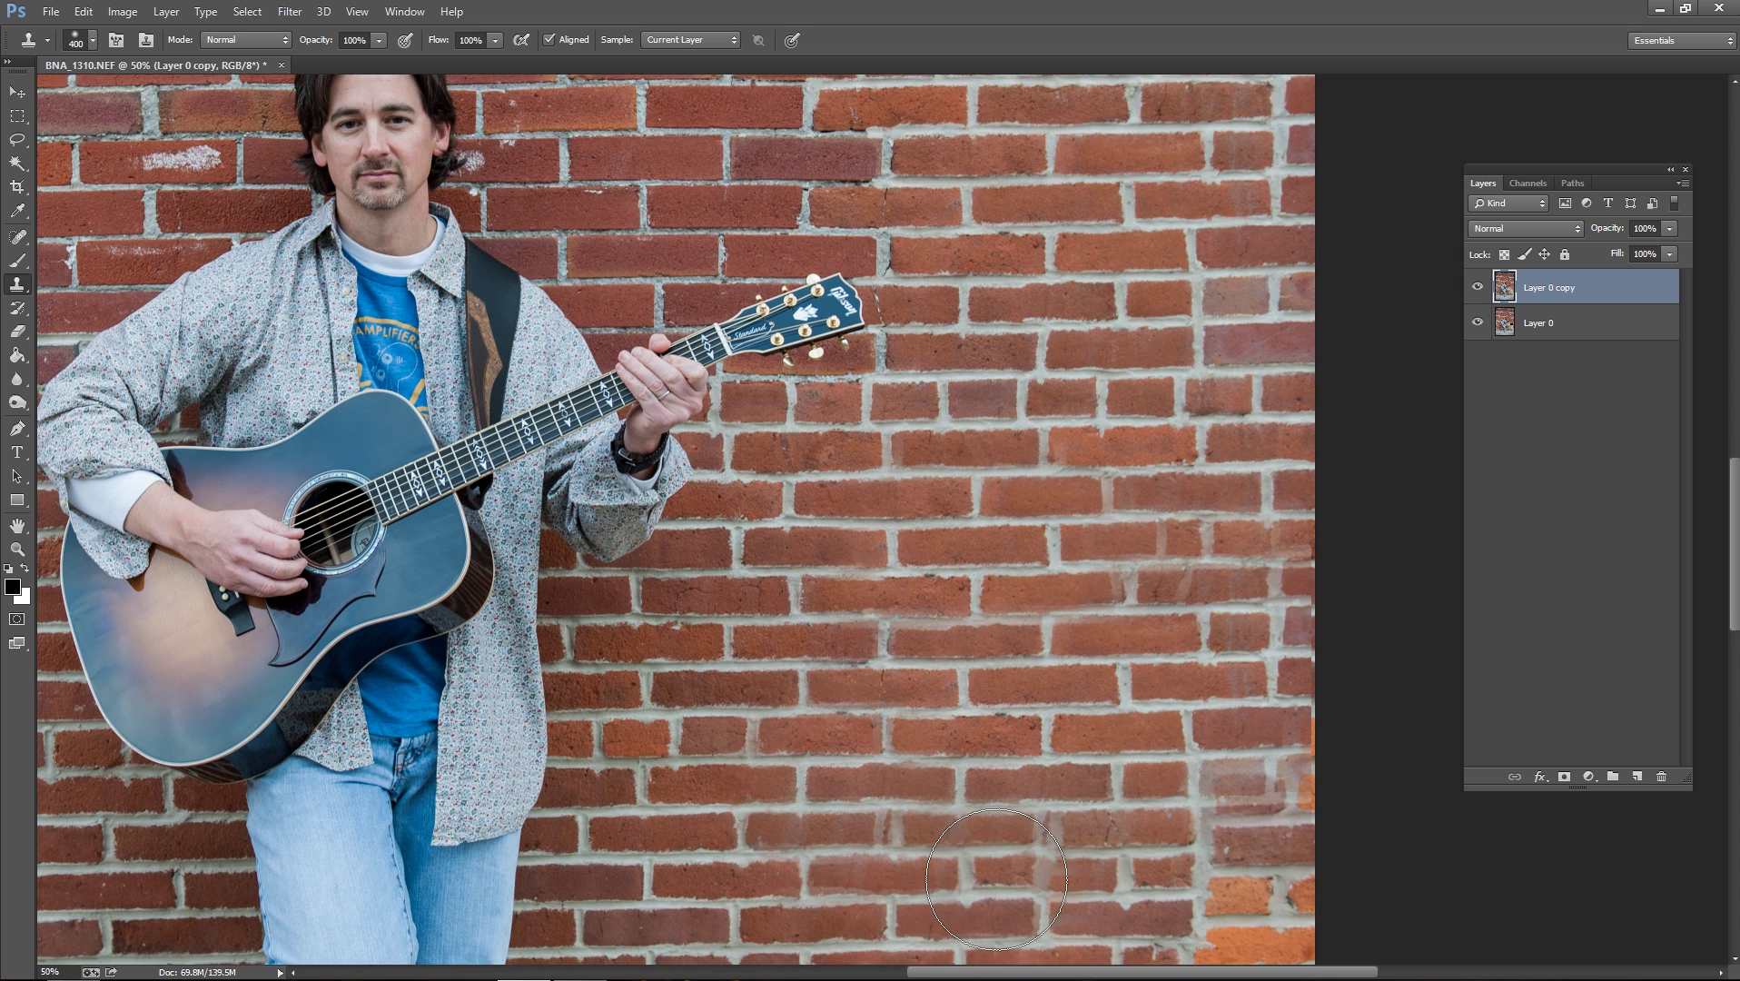
scroll(993, 854, "down", 4)
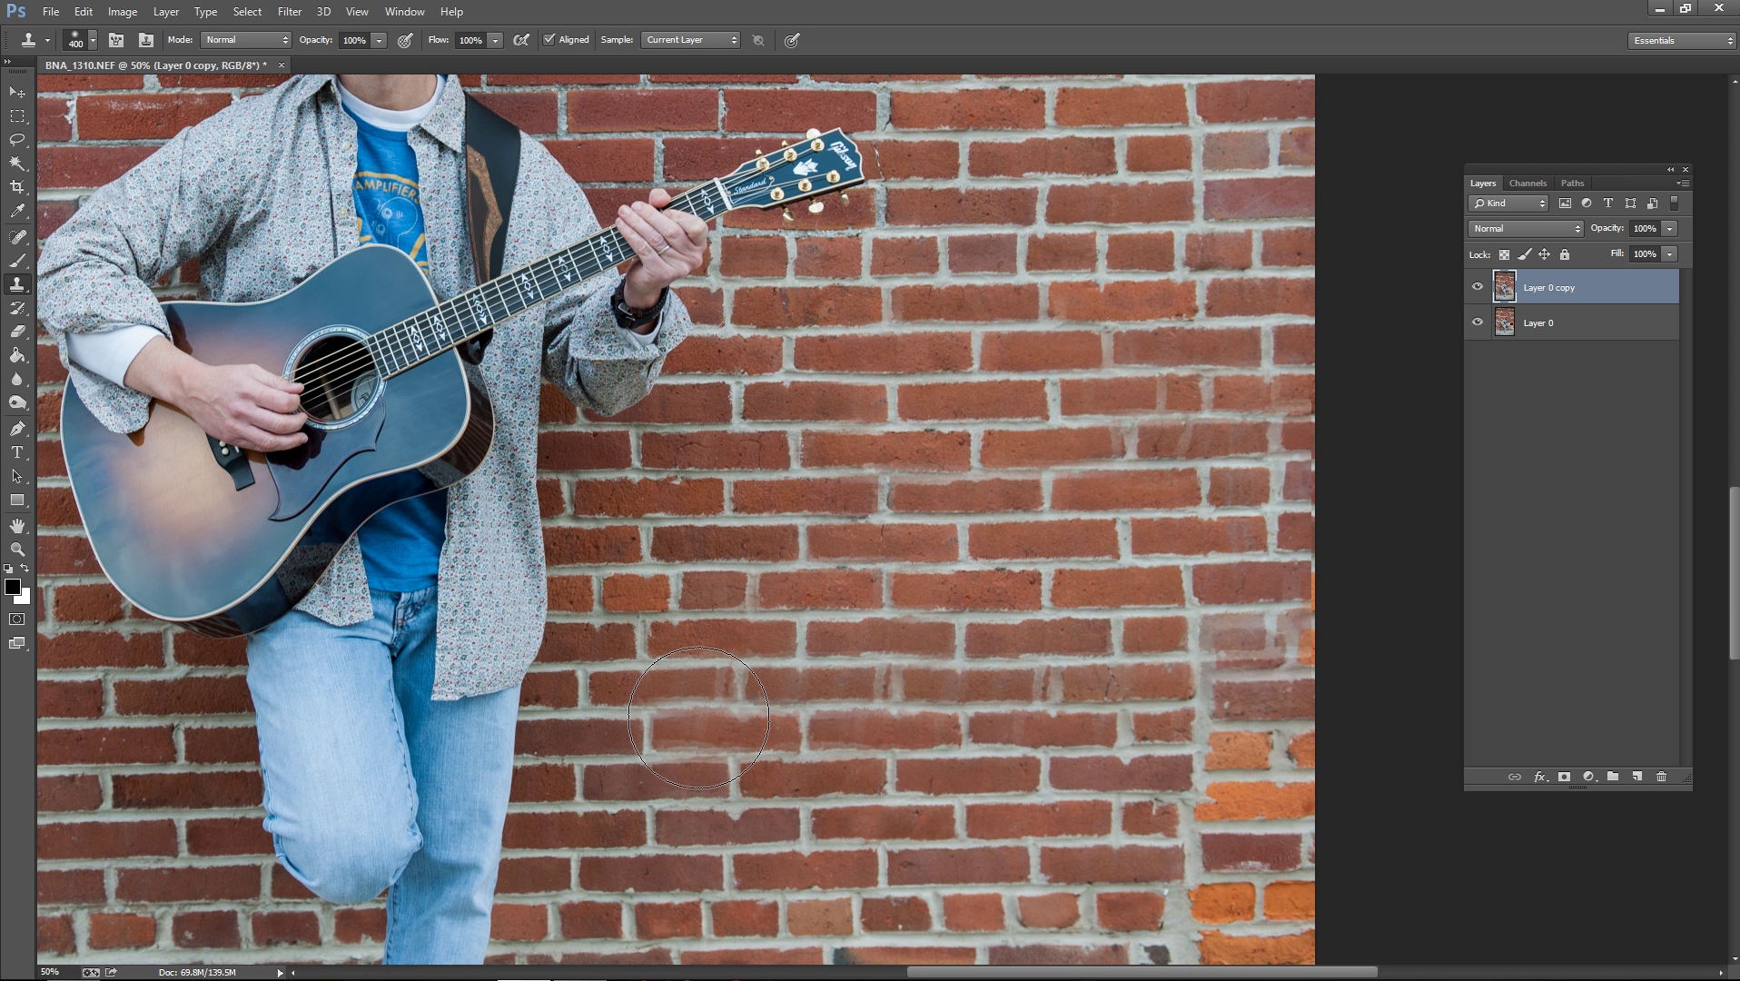
key("bracketleft")
key("bracketleft")
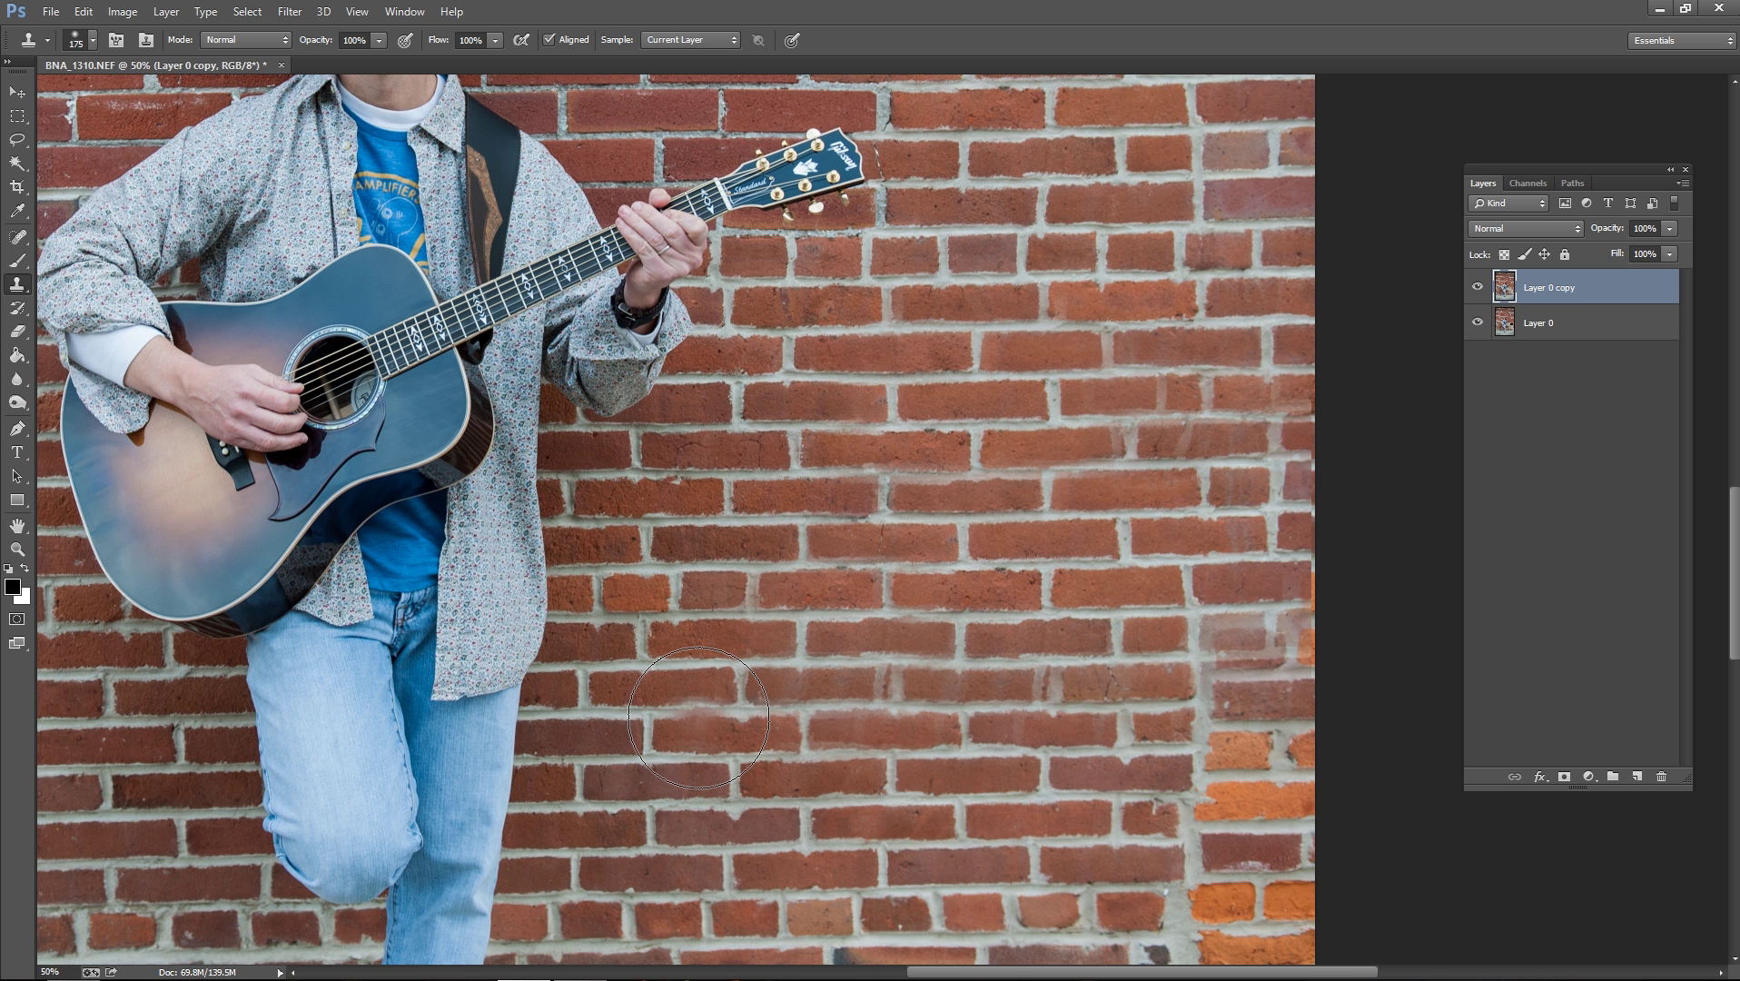
left_click(685, 688)
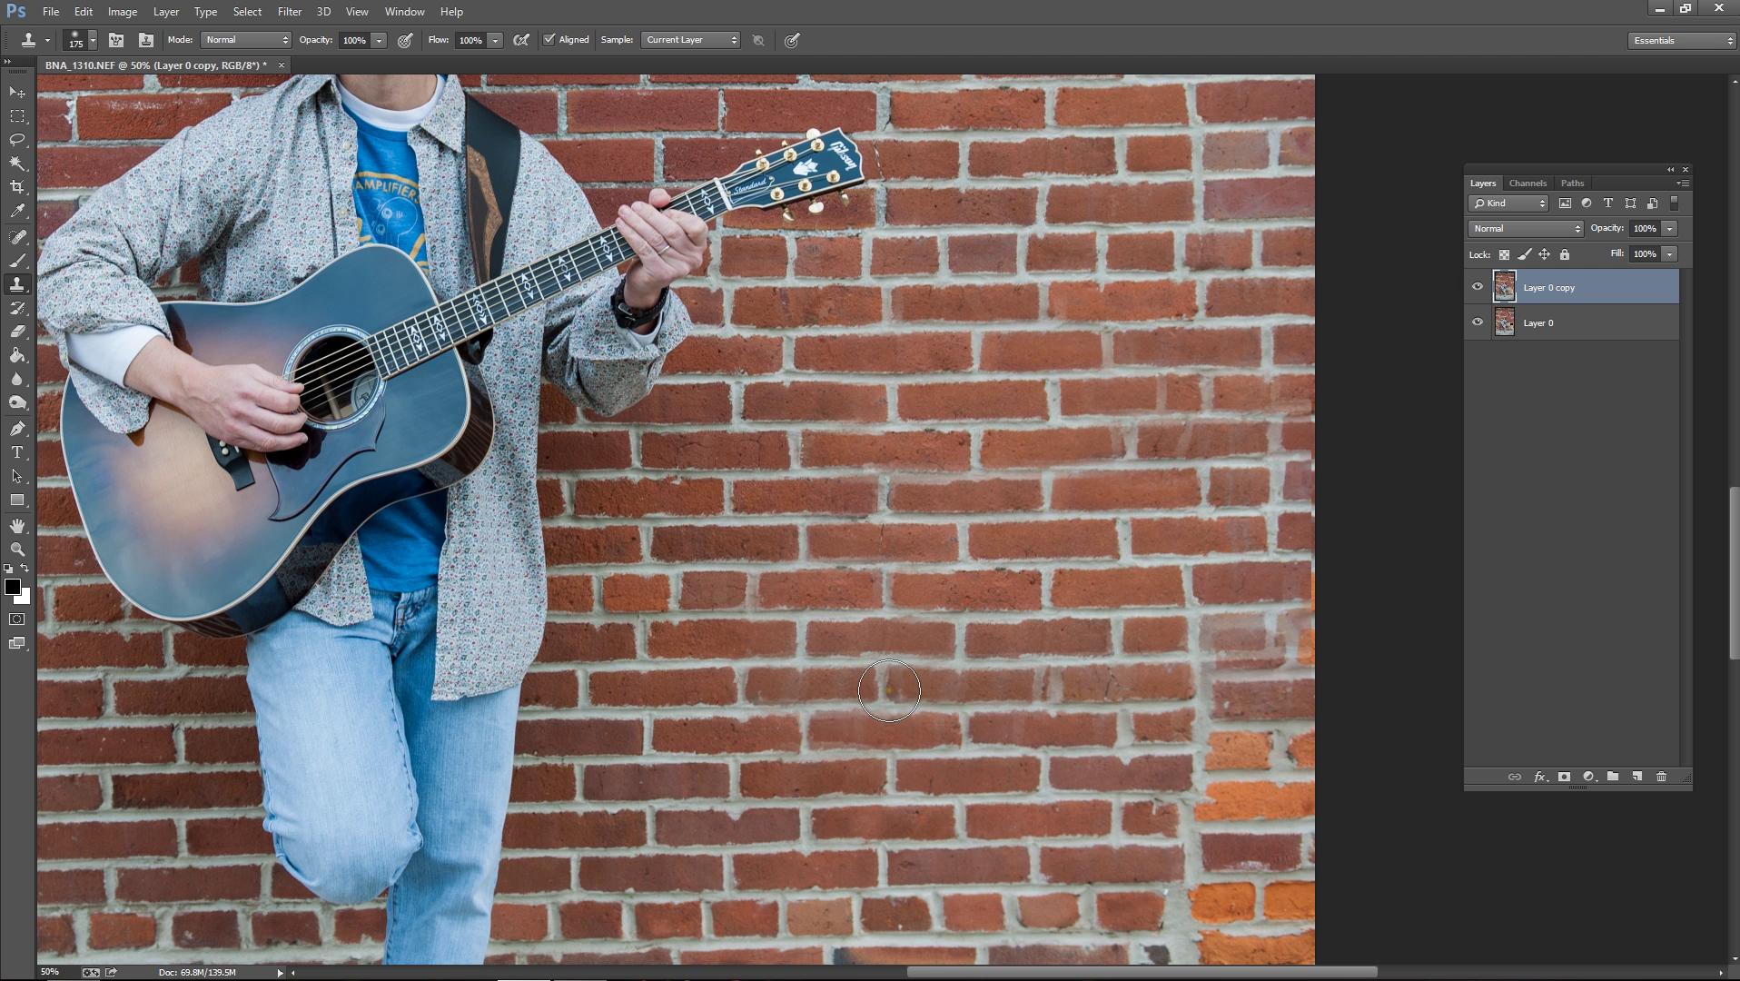
left_click_drag(887, 692, 933, 690)
scroll(1067, 713, "up", 1)
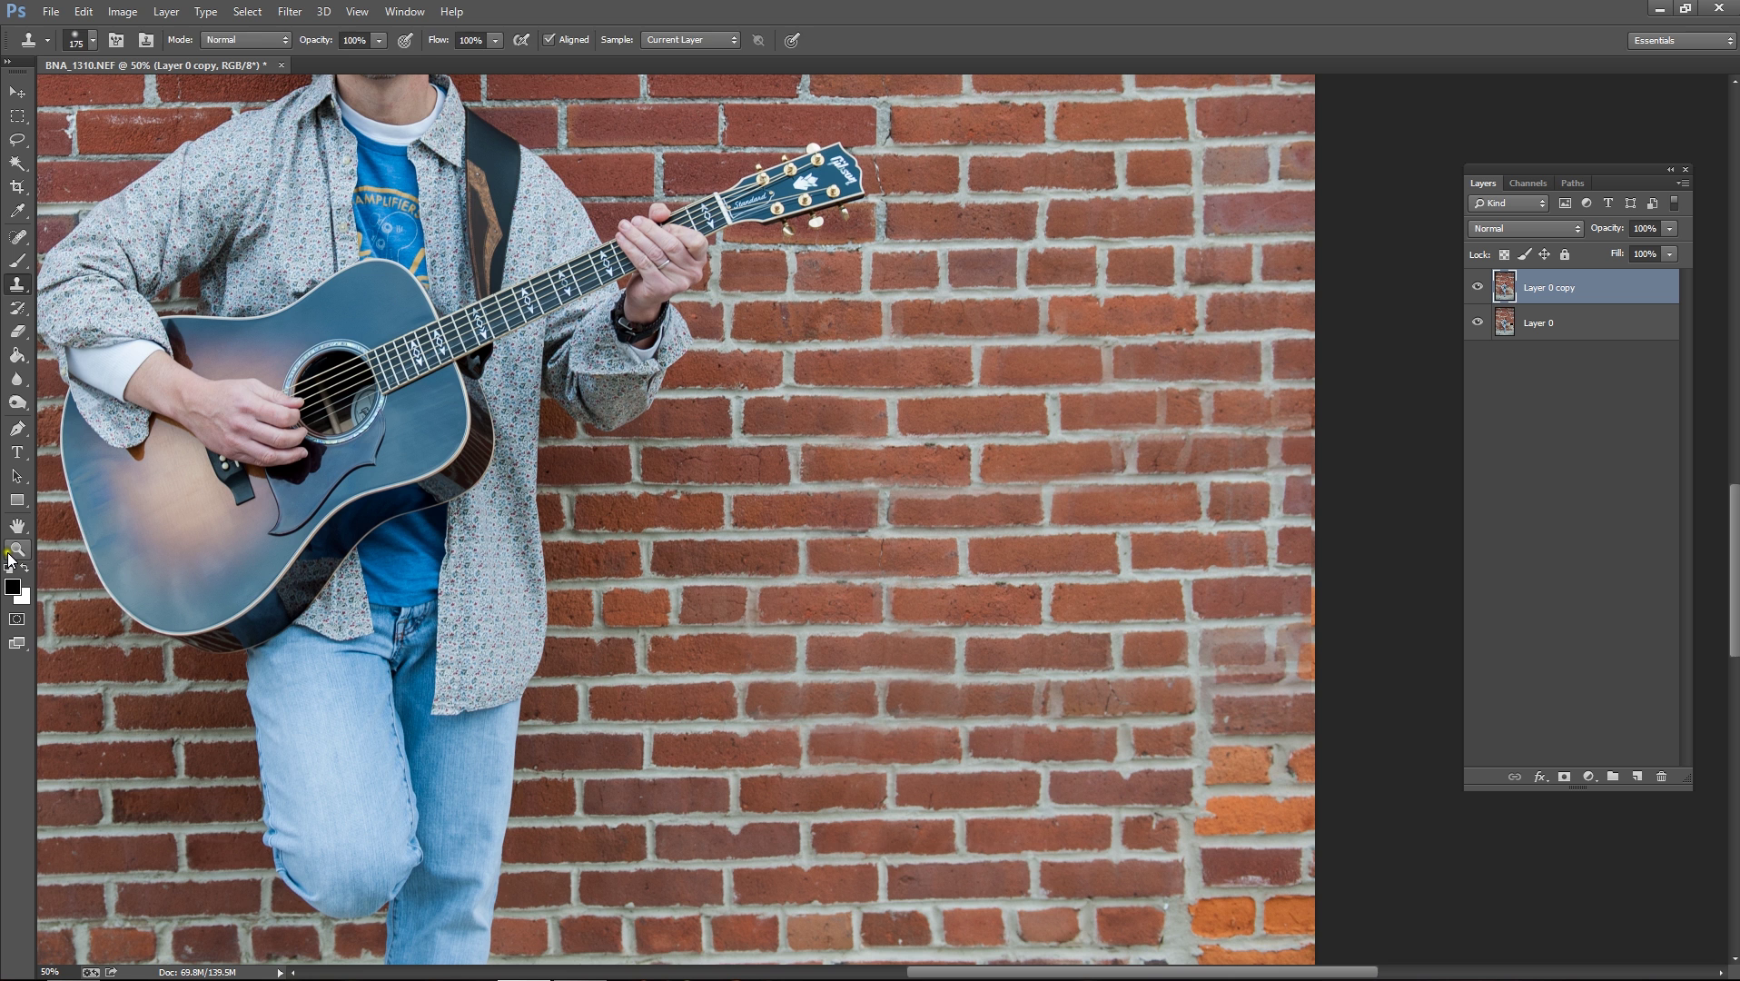
- Fit the whole photo in view and toggle the retouched layer's visibility to compare the wall before and after
left_click(12, 551)
left_click(540, 39)
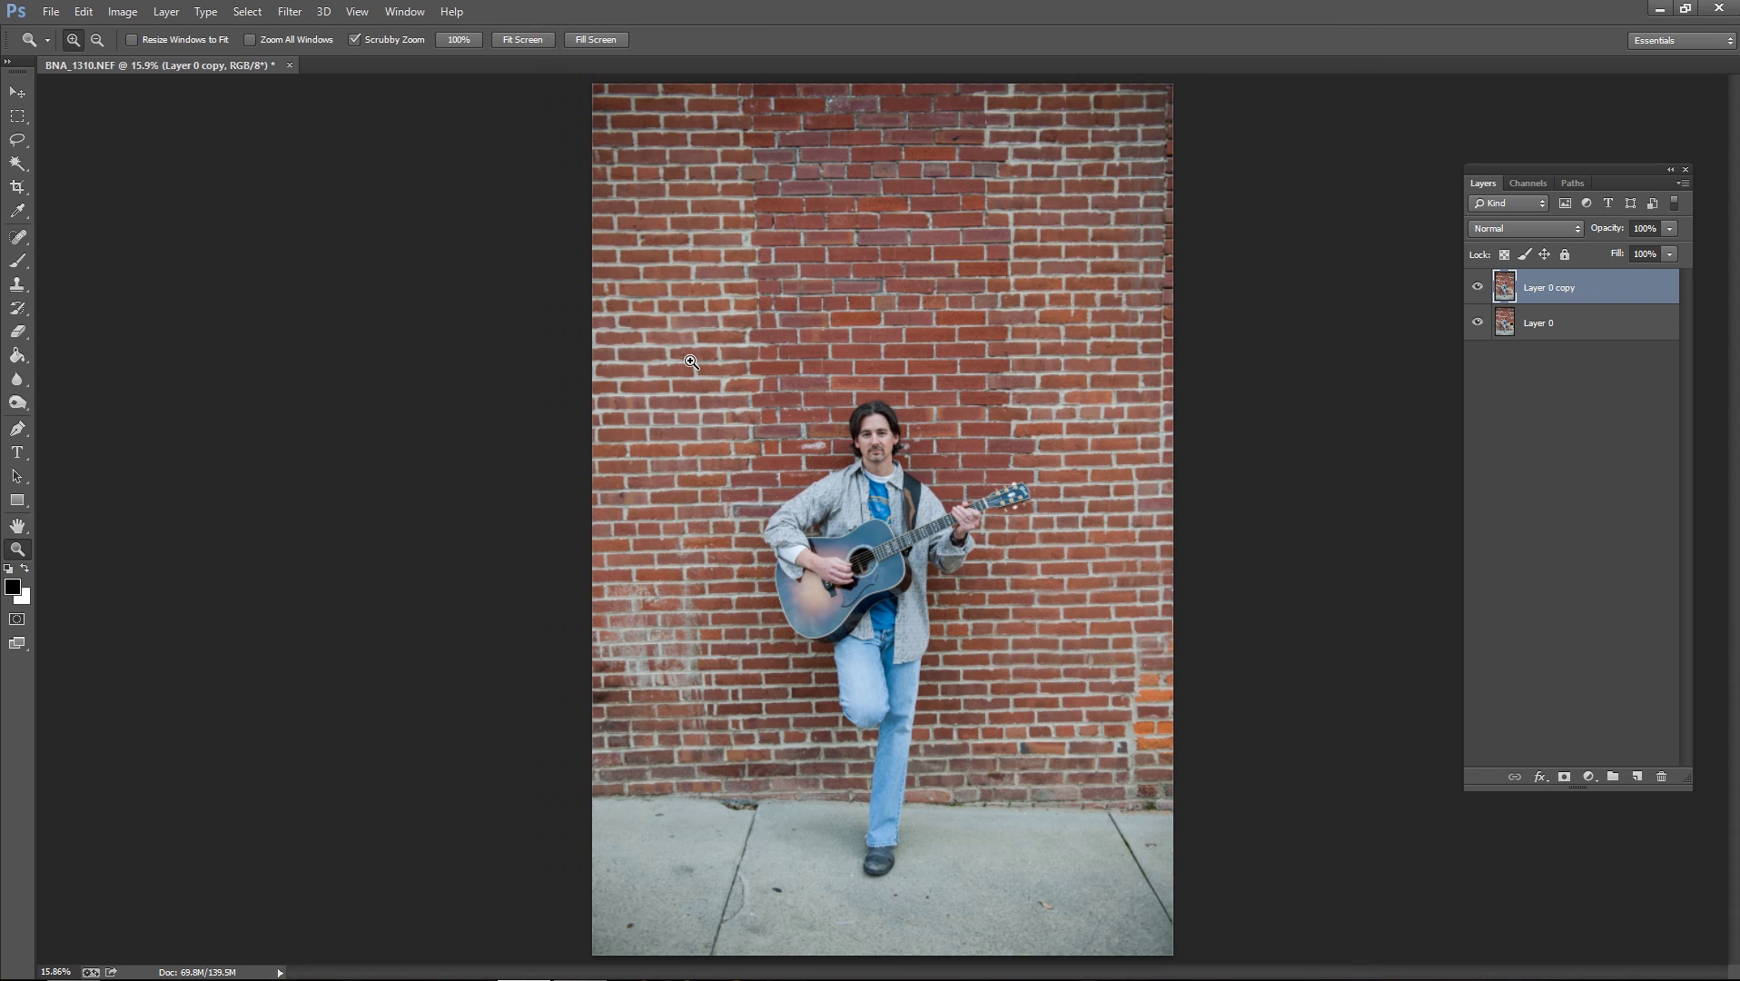
left_click(1478, 287)
left_click(1478, 287)
left_click(1478, 287)
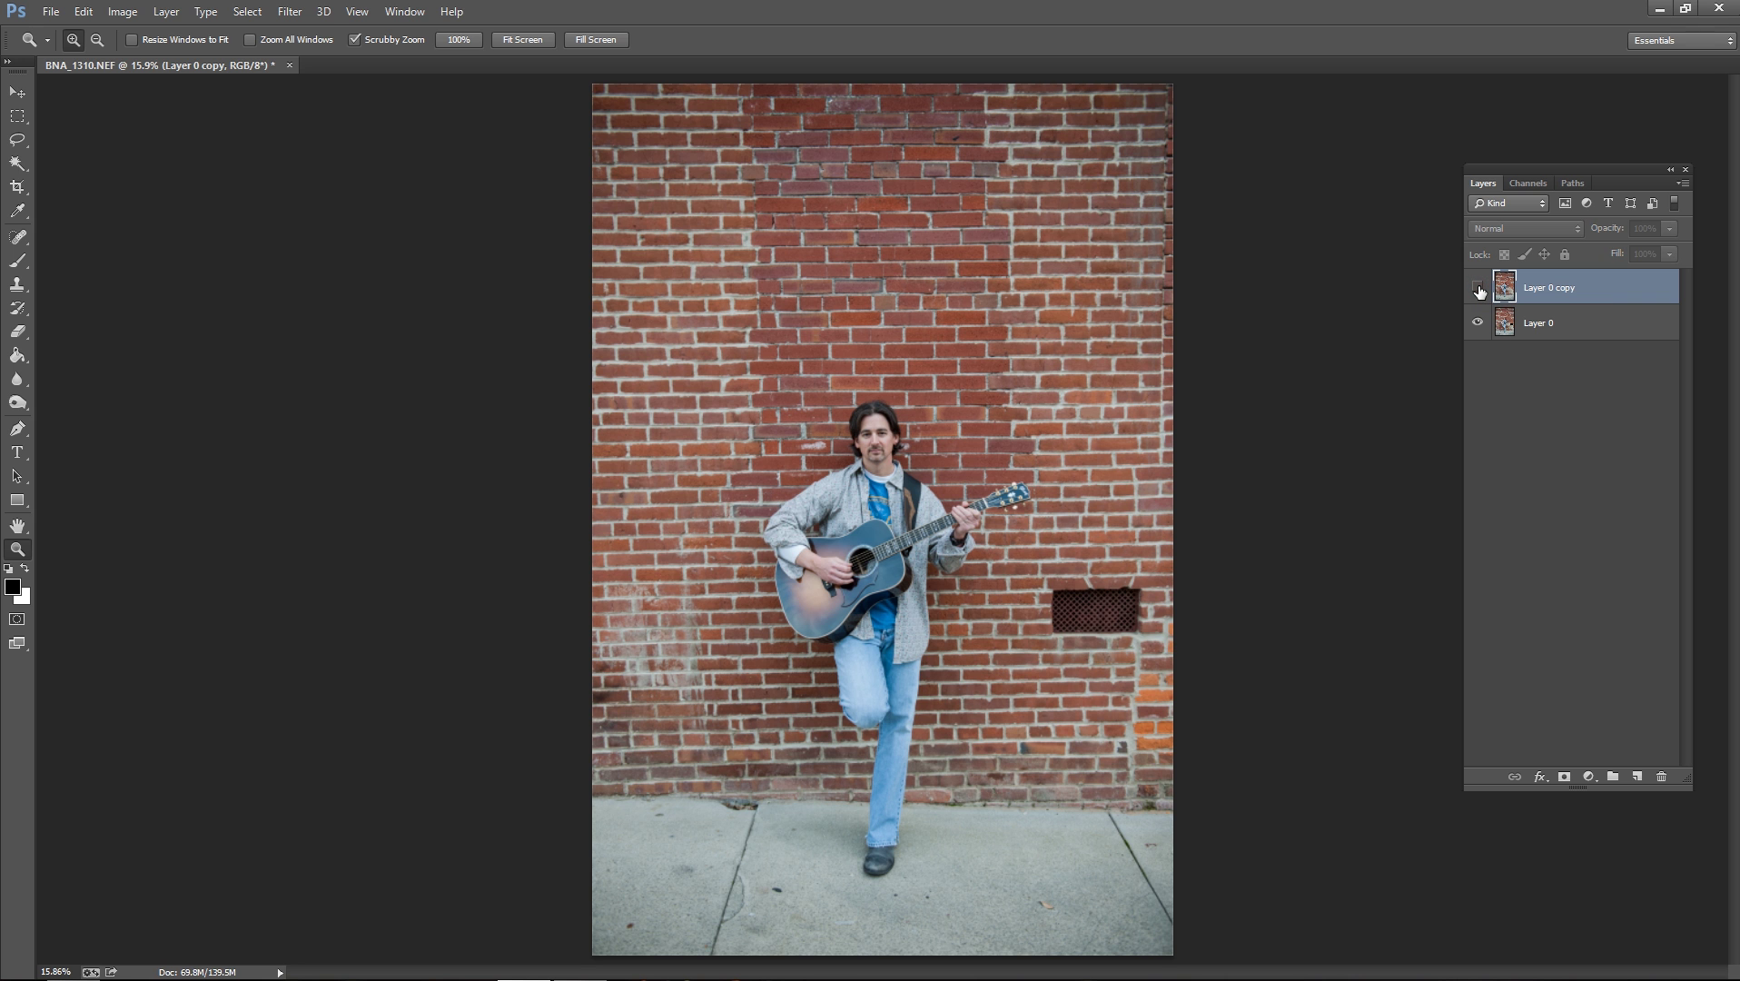
left_click(1478, 288)
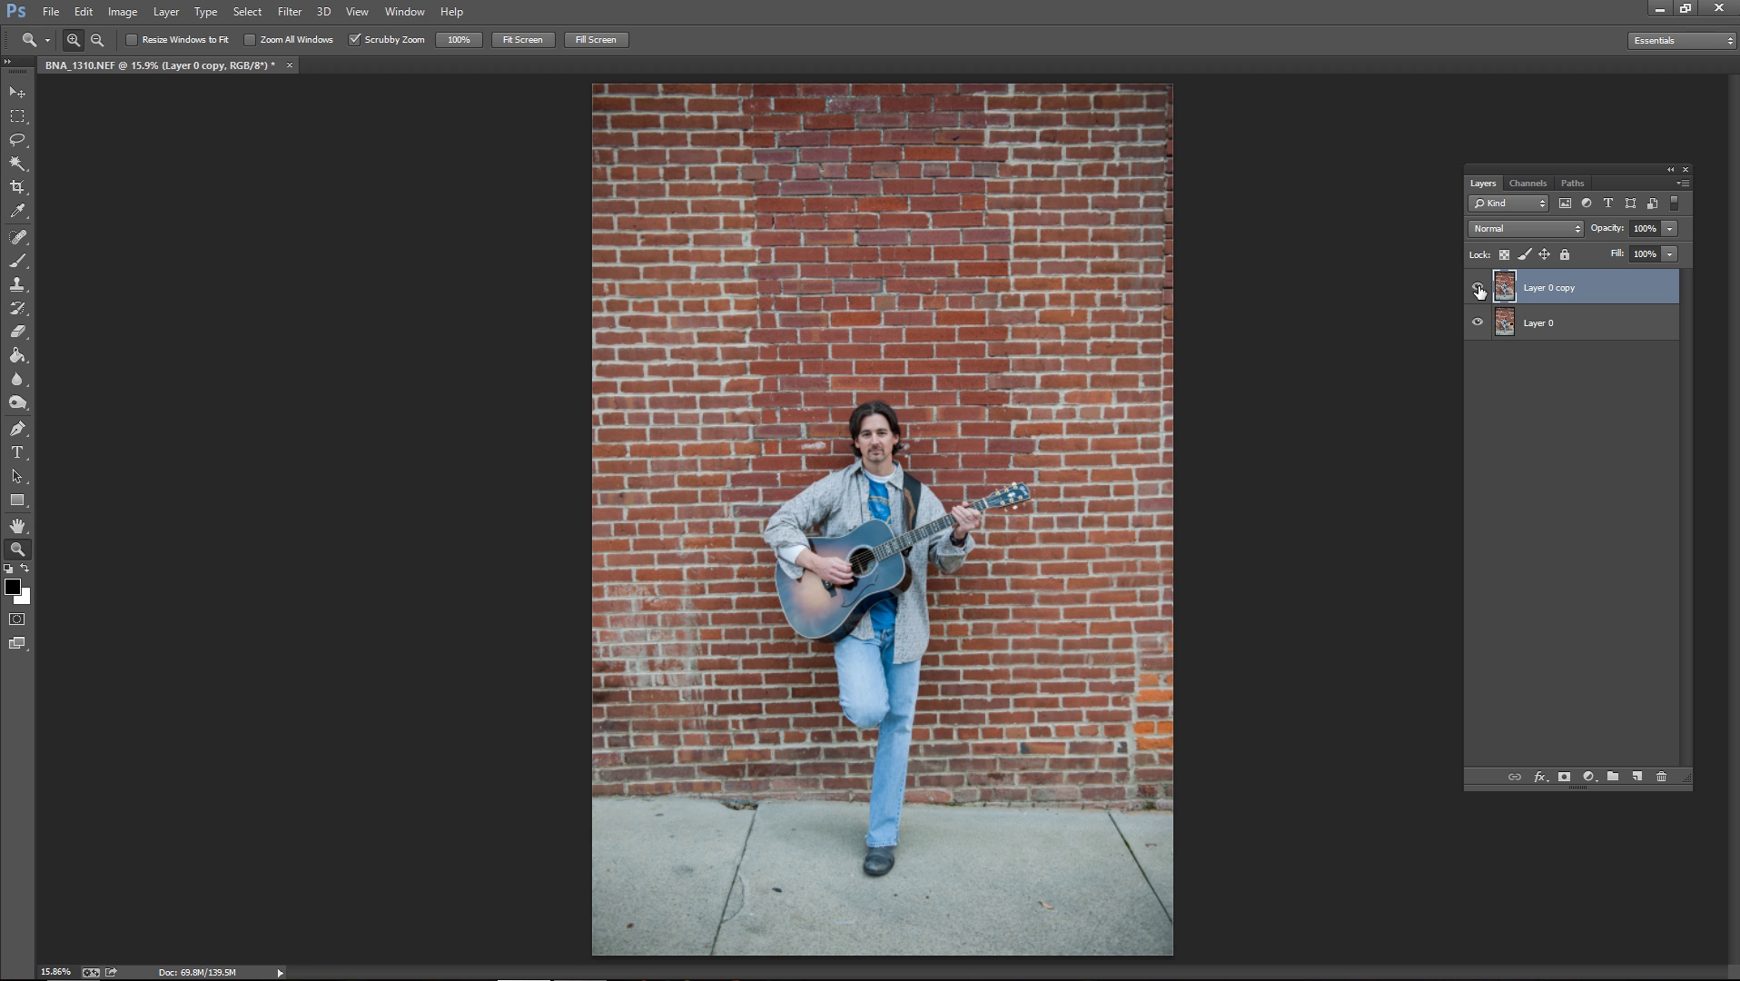
left_click(1478, 287)
left_click(1478, 287)
- Extend the canvas beyond the photo's left edge to about 20.6 in wide with the Crop tool, and apply the crop
left_click(18, 186)
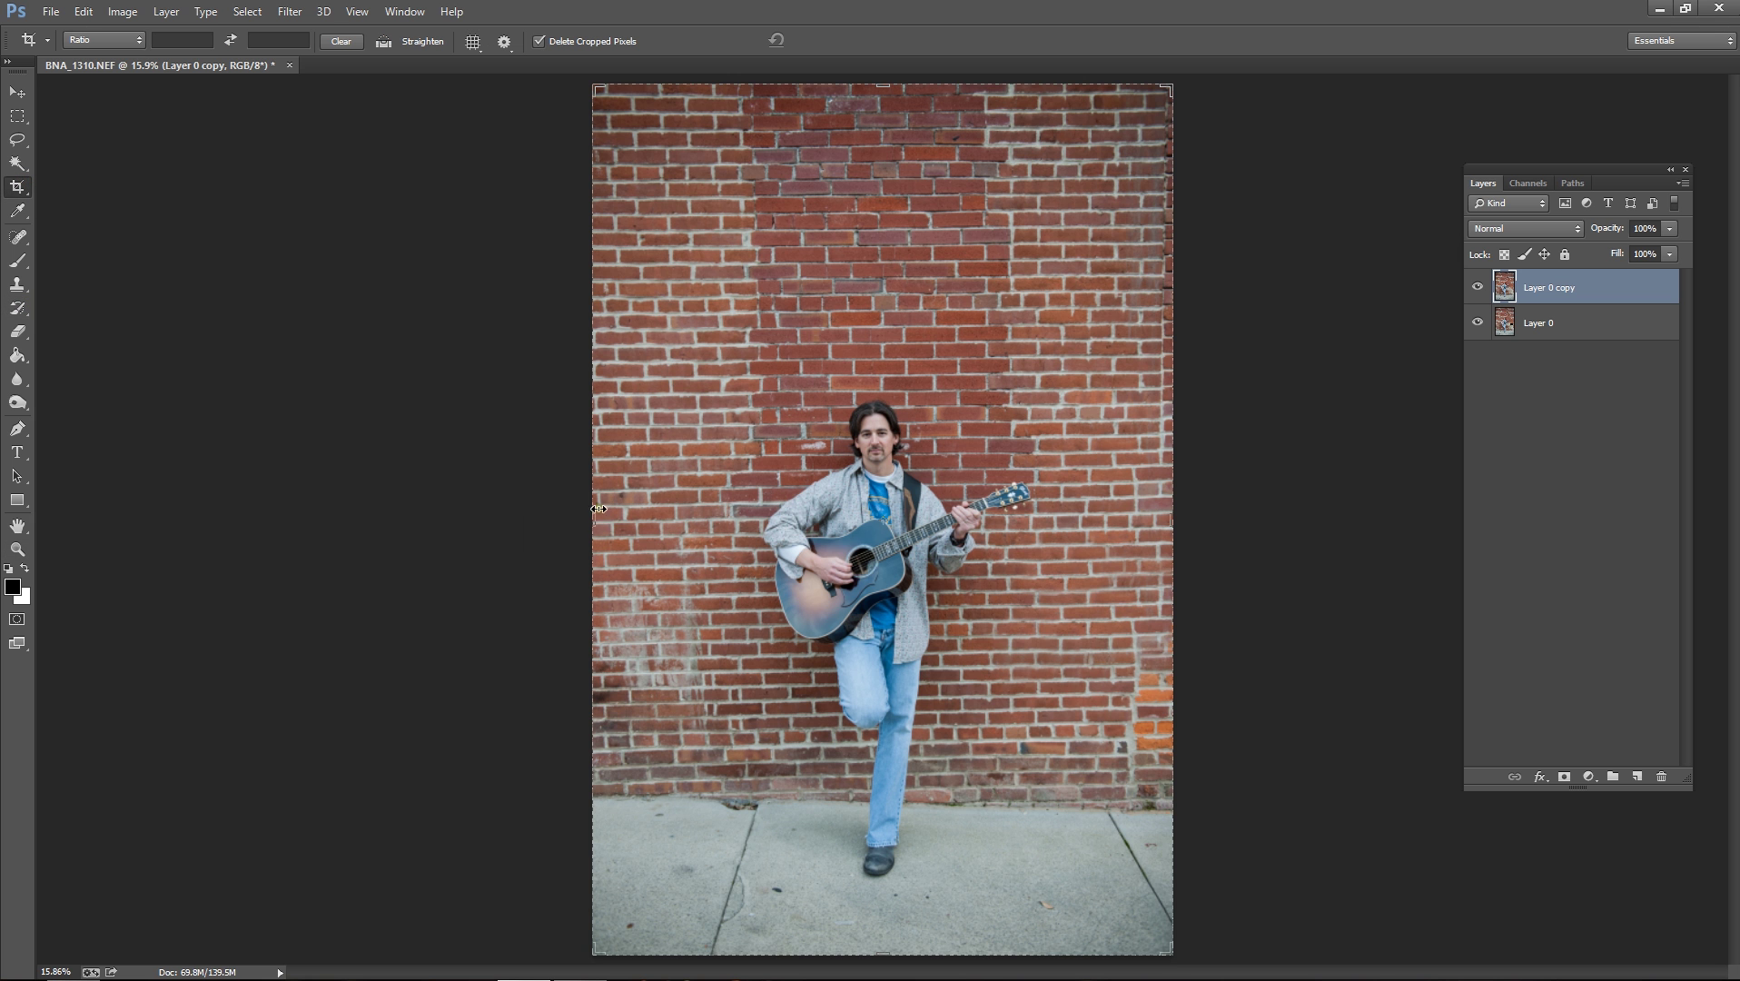
left_click_drag(599, 523, 444, 533)
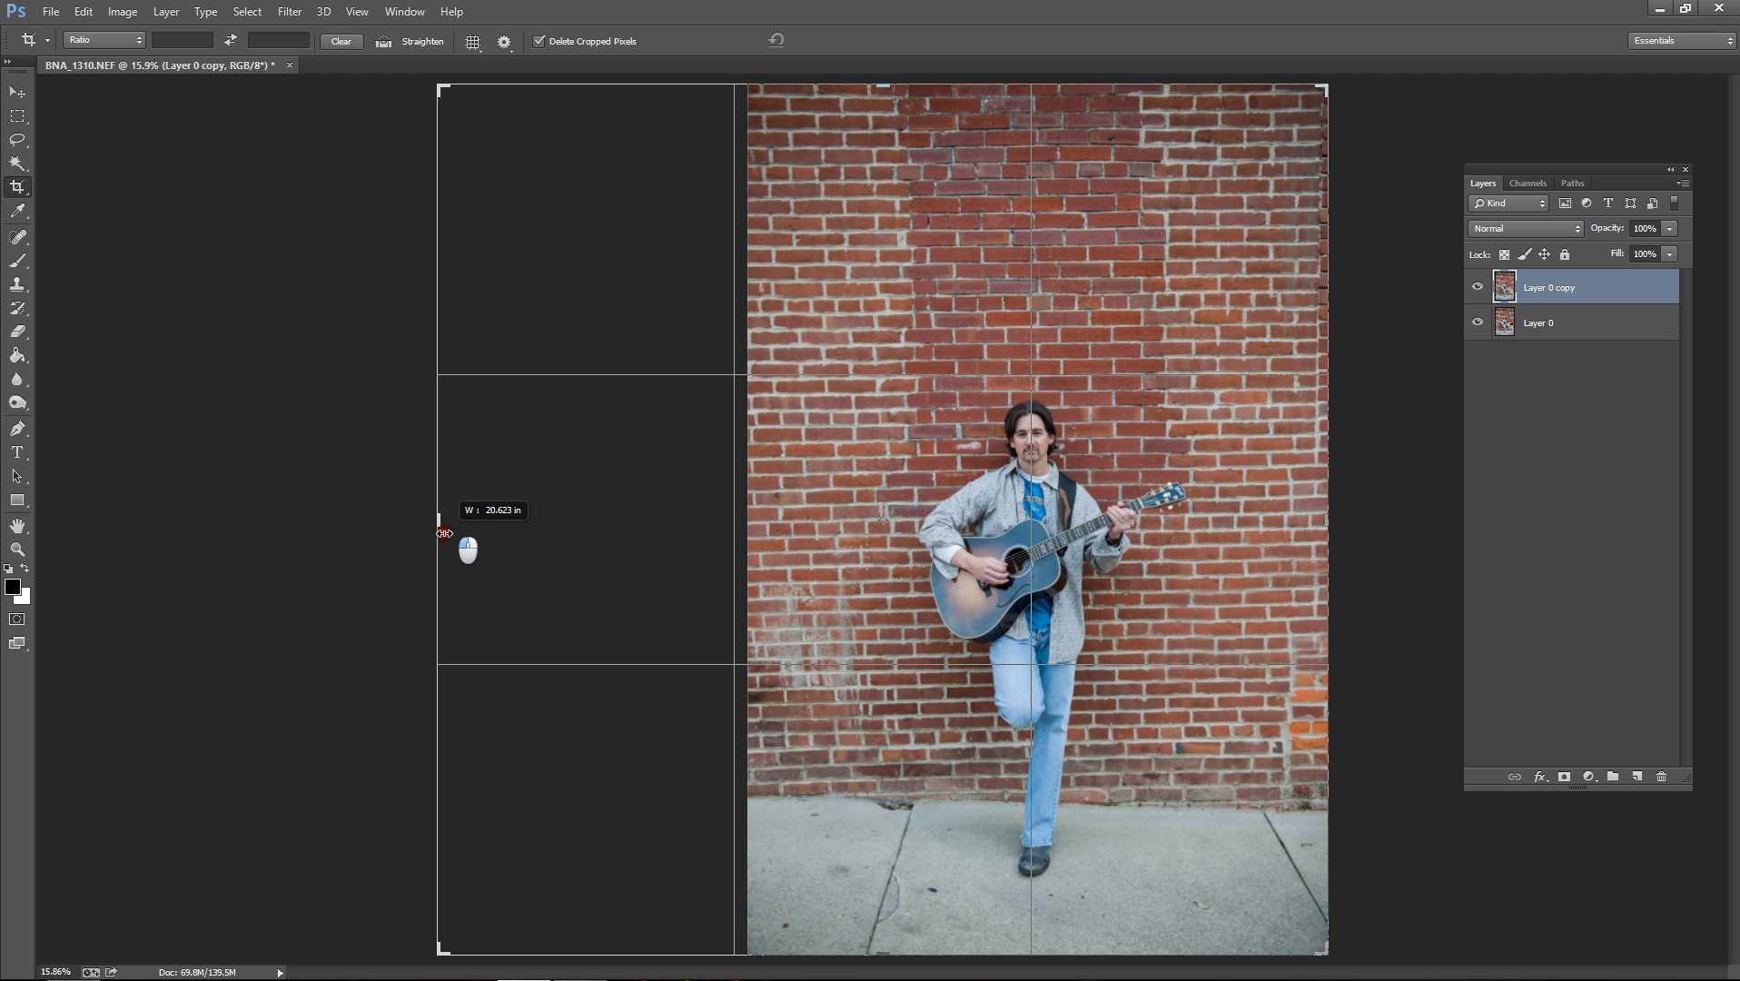
left_click_drag(444, 533, 444, 533)
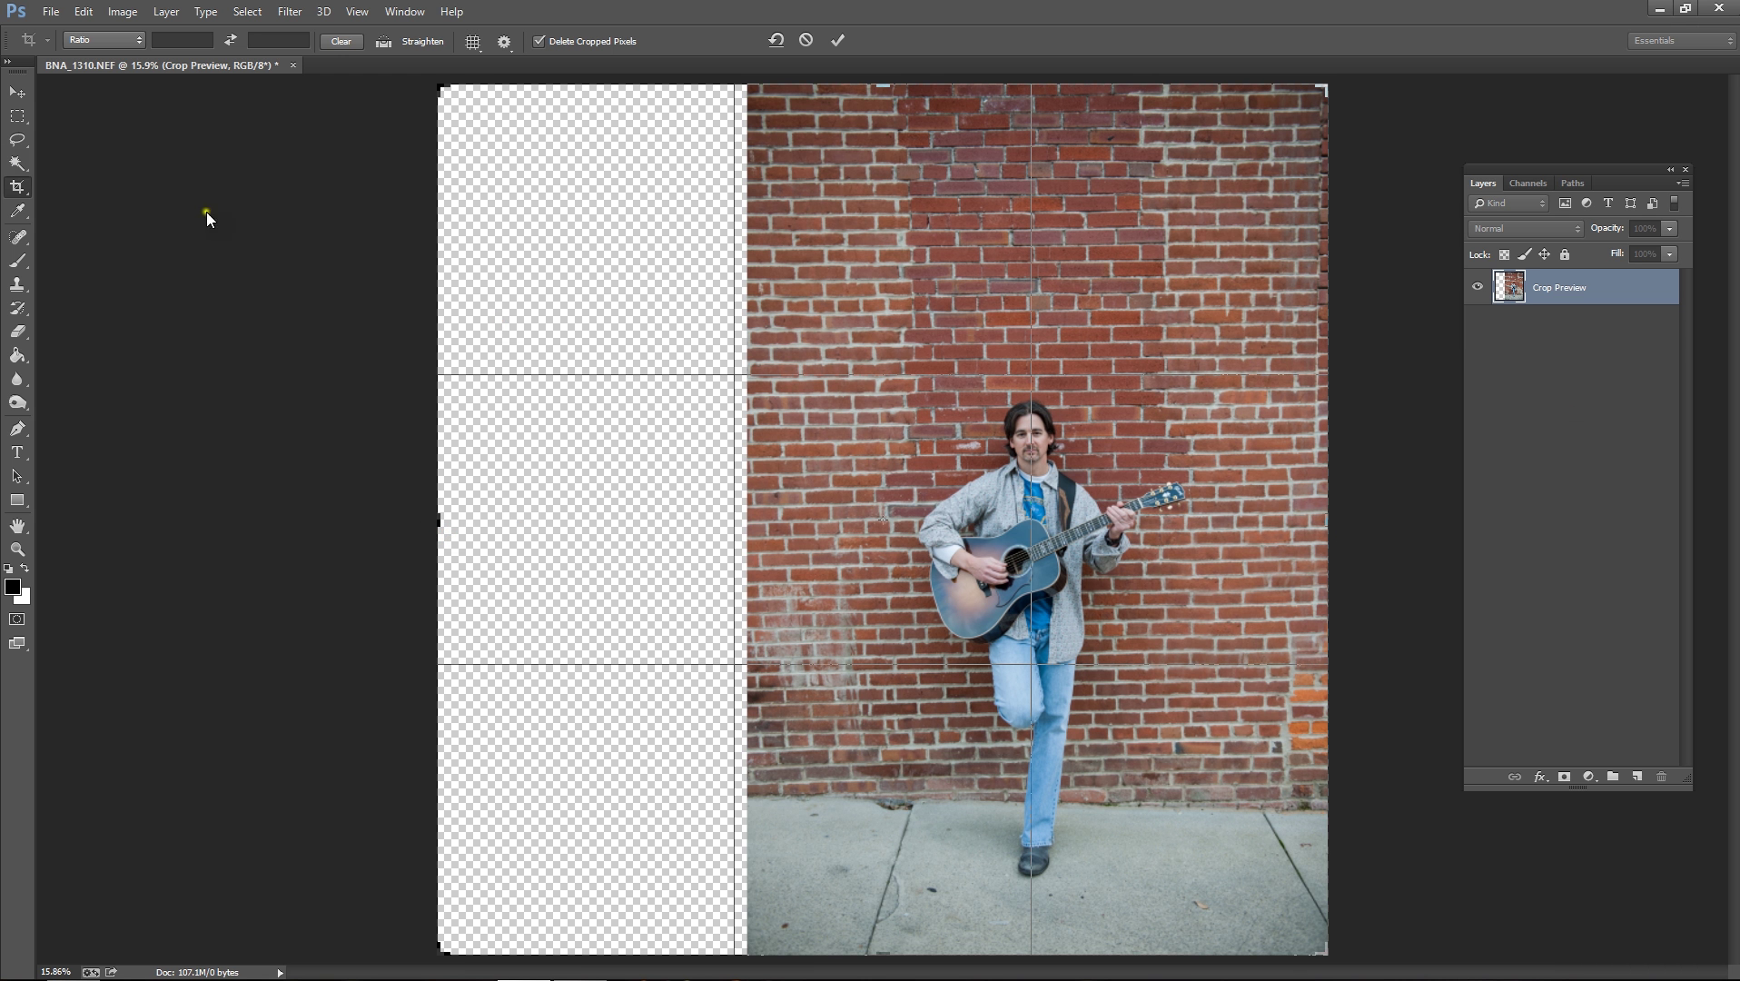
left_click(18, 92)
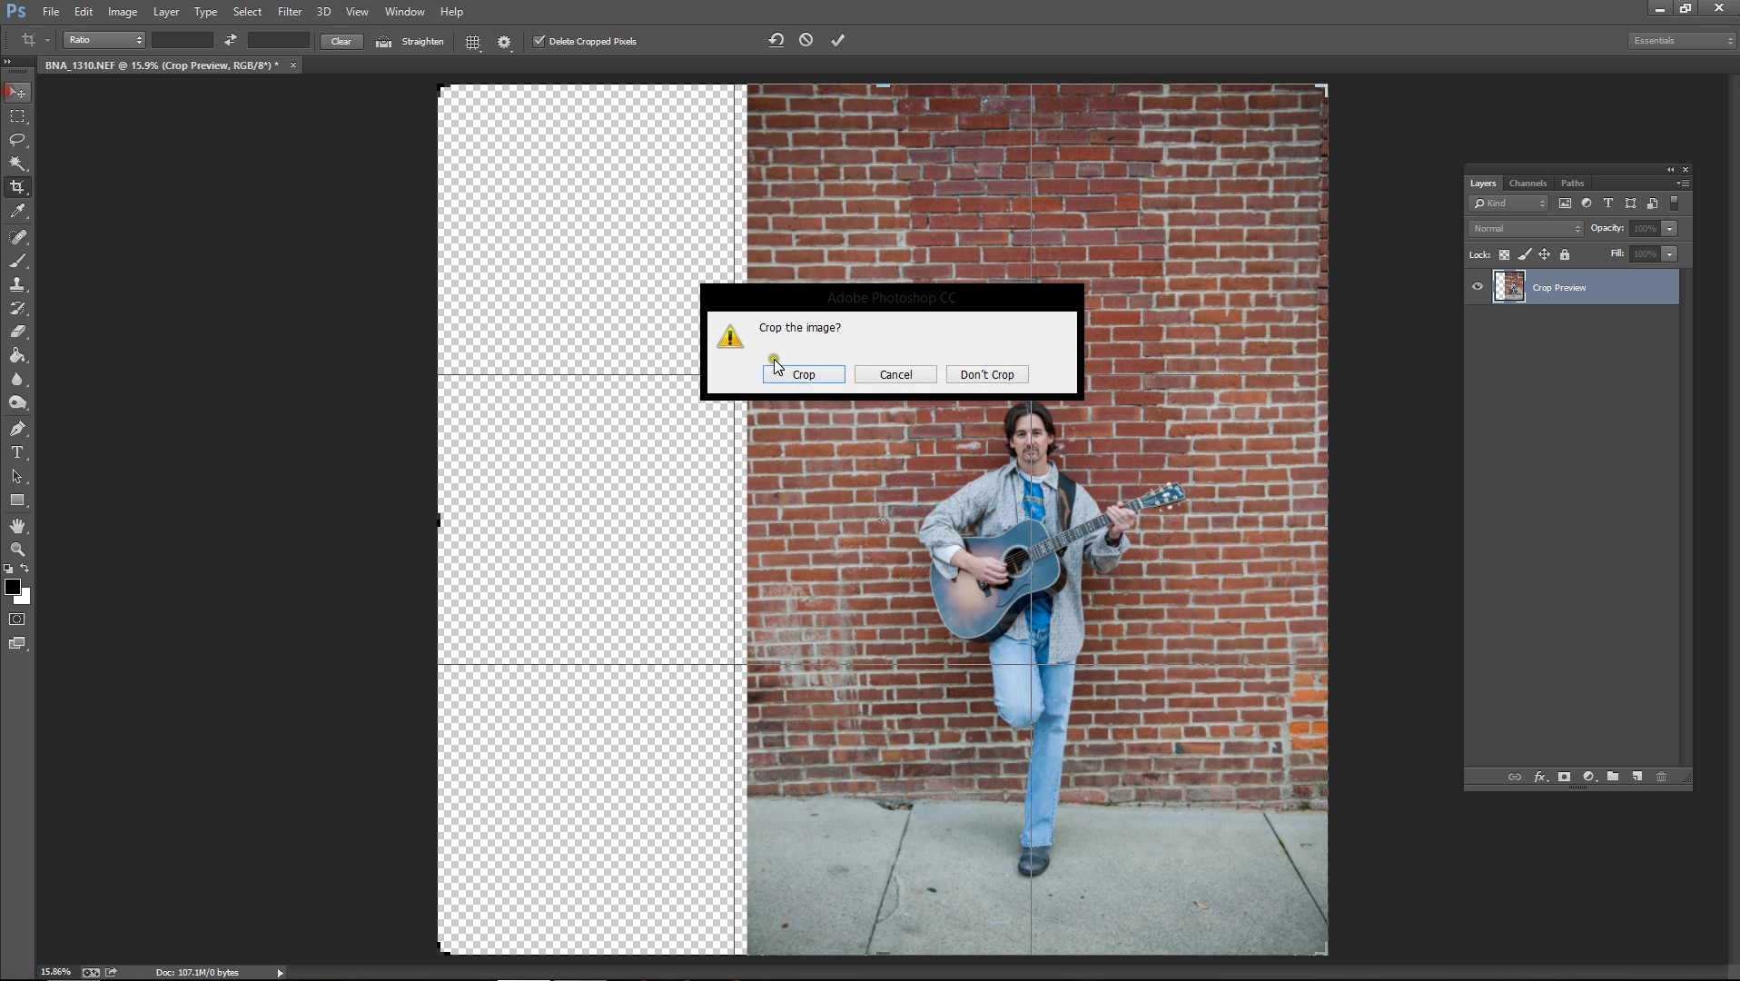
left_click(802, 374)
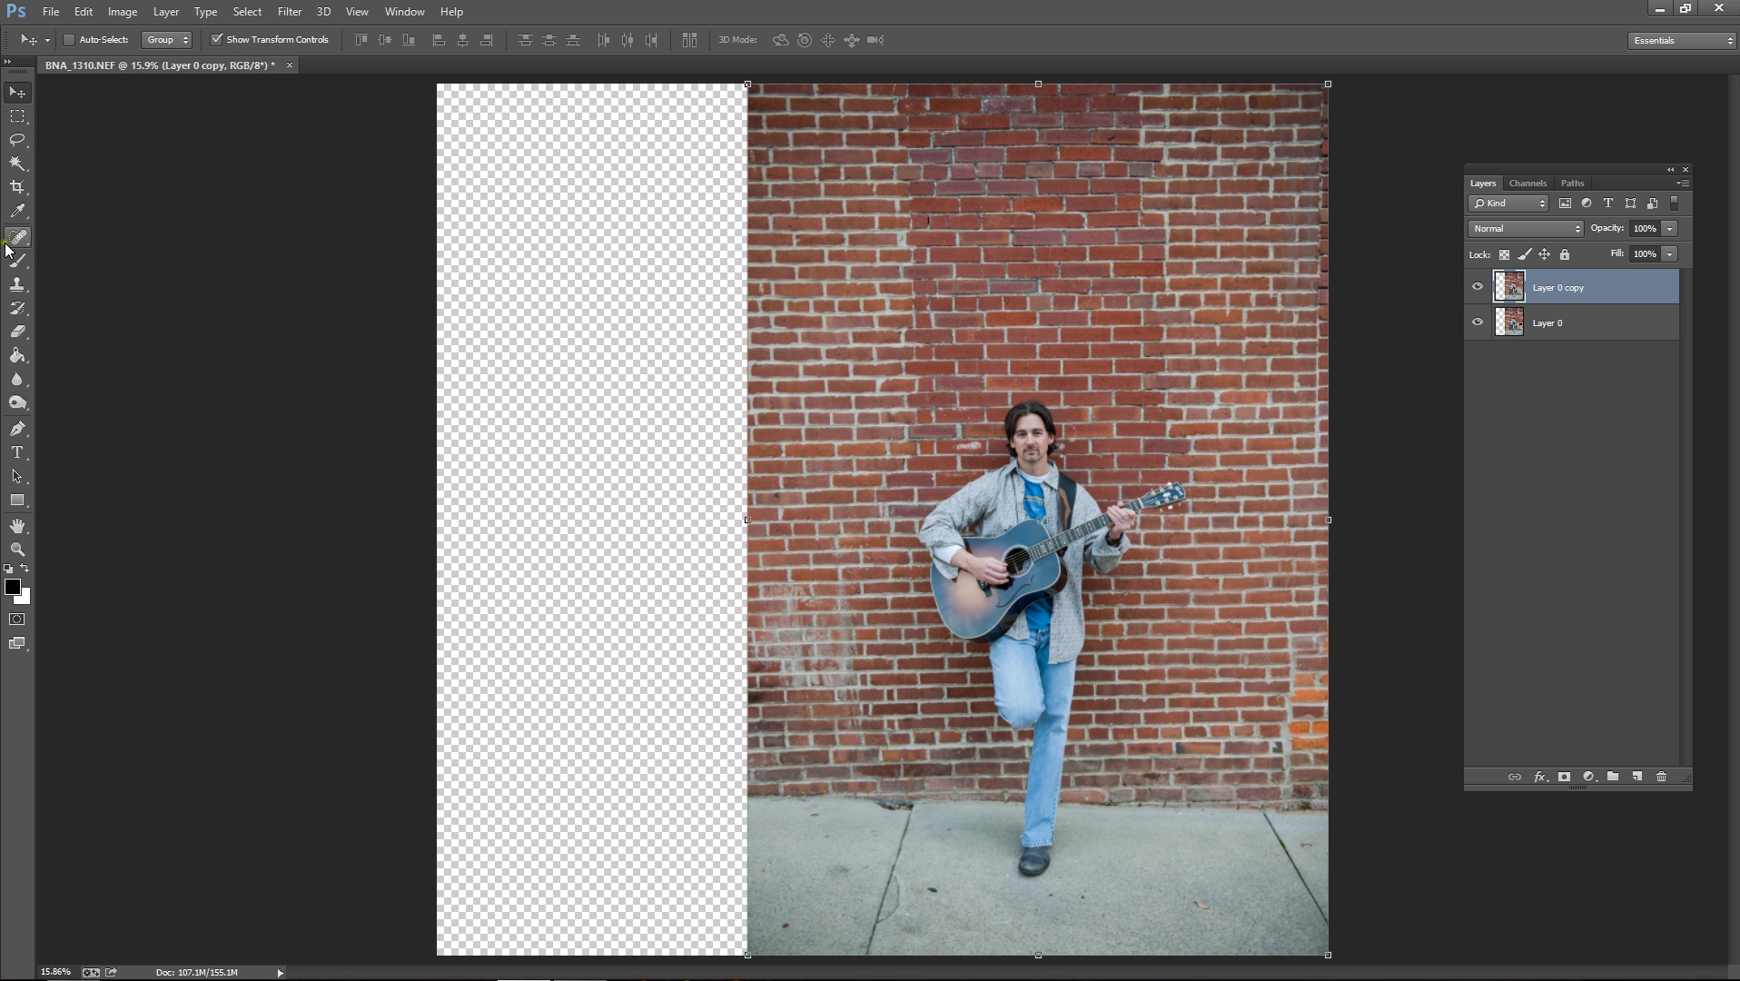
- Try to clone bricks from the wall's left part into the empty canvas with the Clone Stamp at size 1000, and undo the strokes
left_click(17, 283)
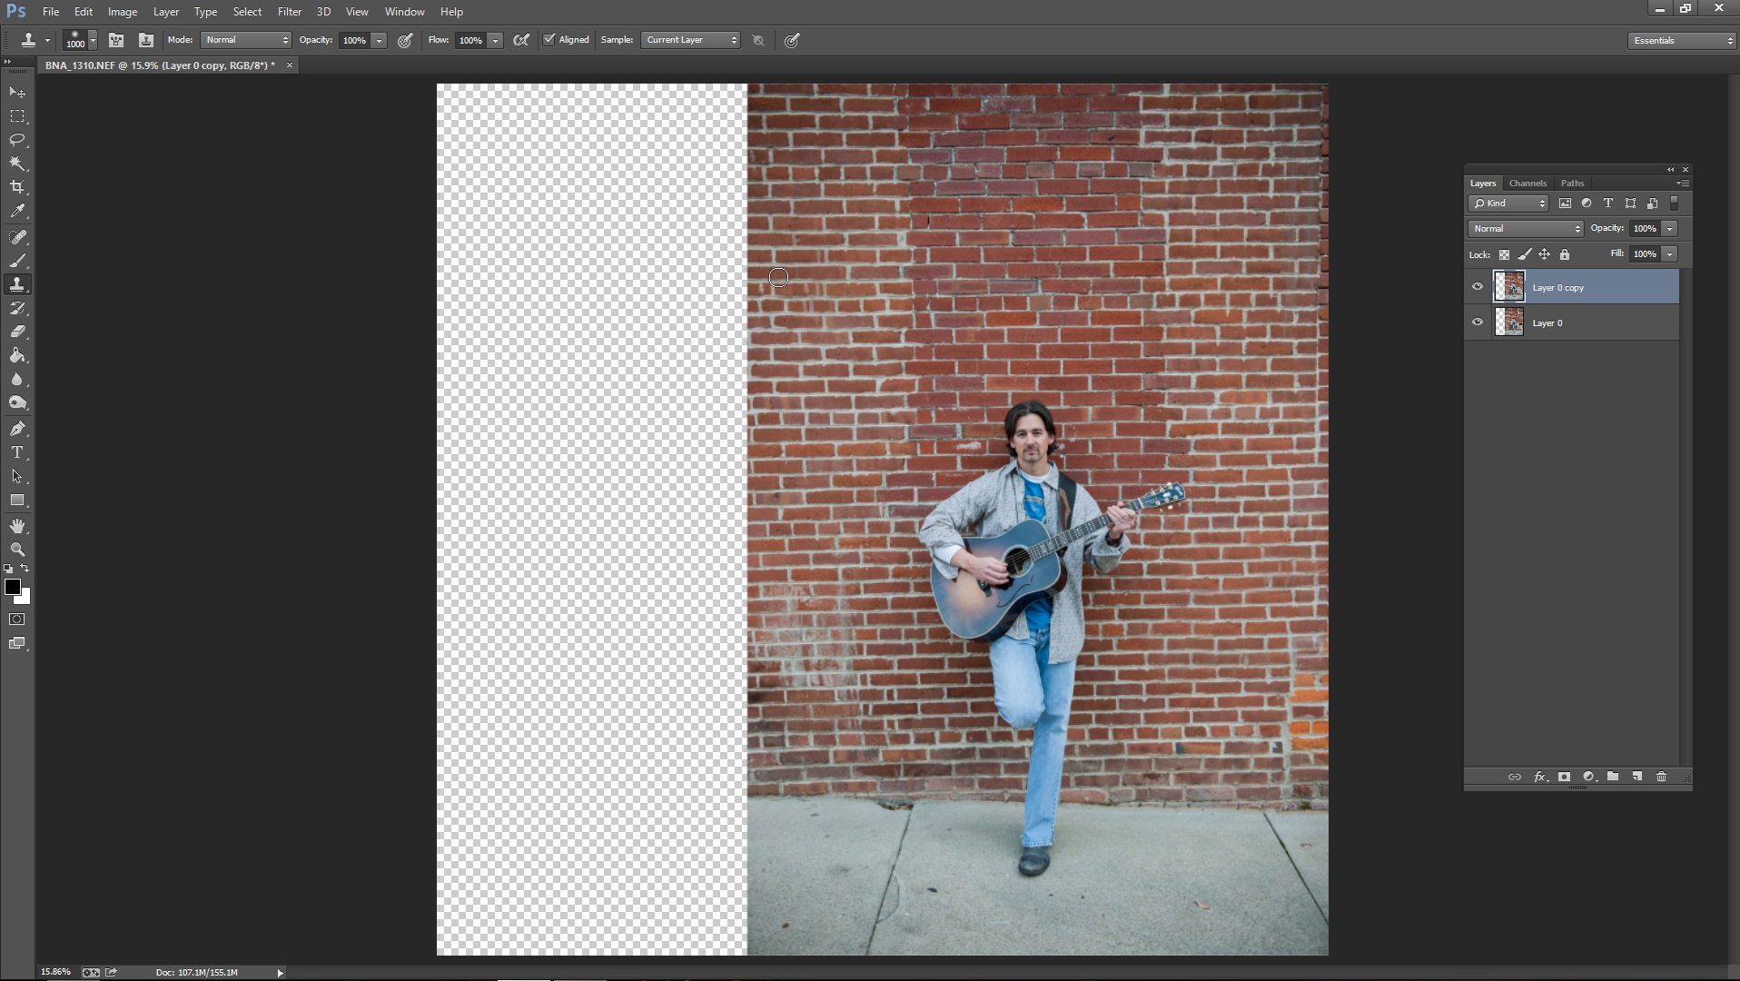
left_click(778, 277, "alt")
mouse_move(699, 147)
left_mouse_down()
mouse_move(692, 194)
mouse_move(717, 206)
left_mouse_up()
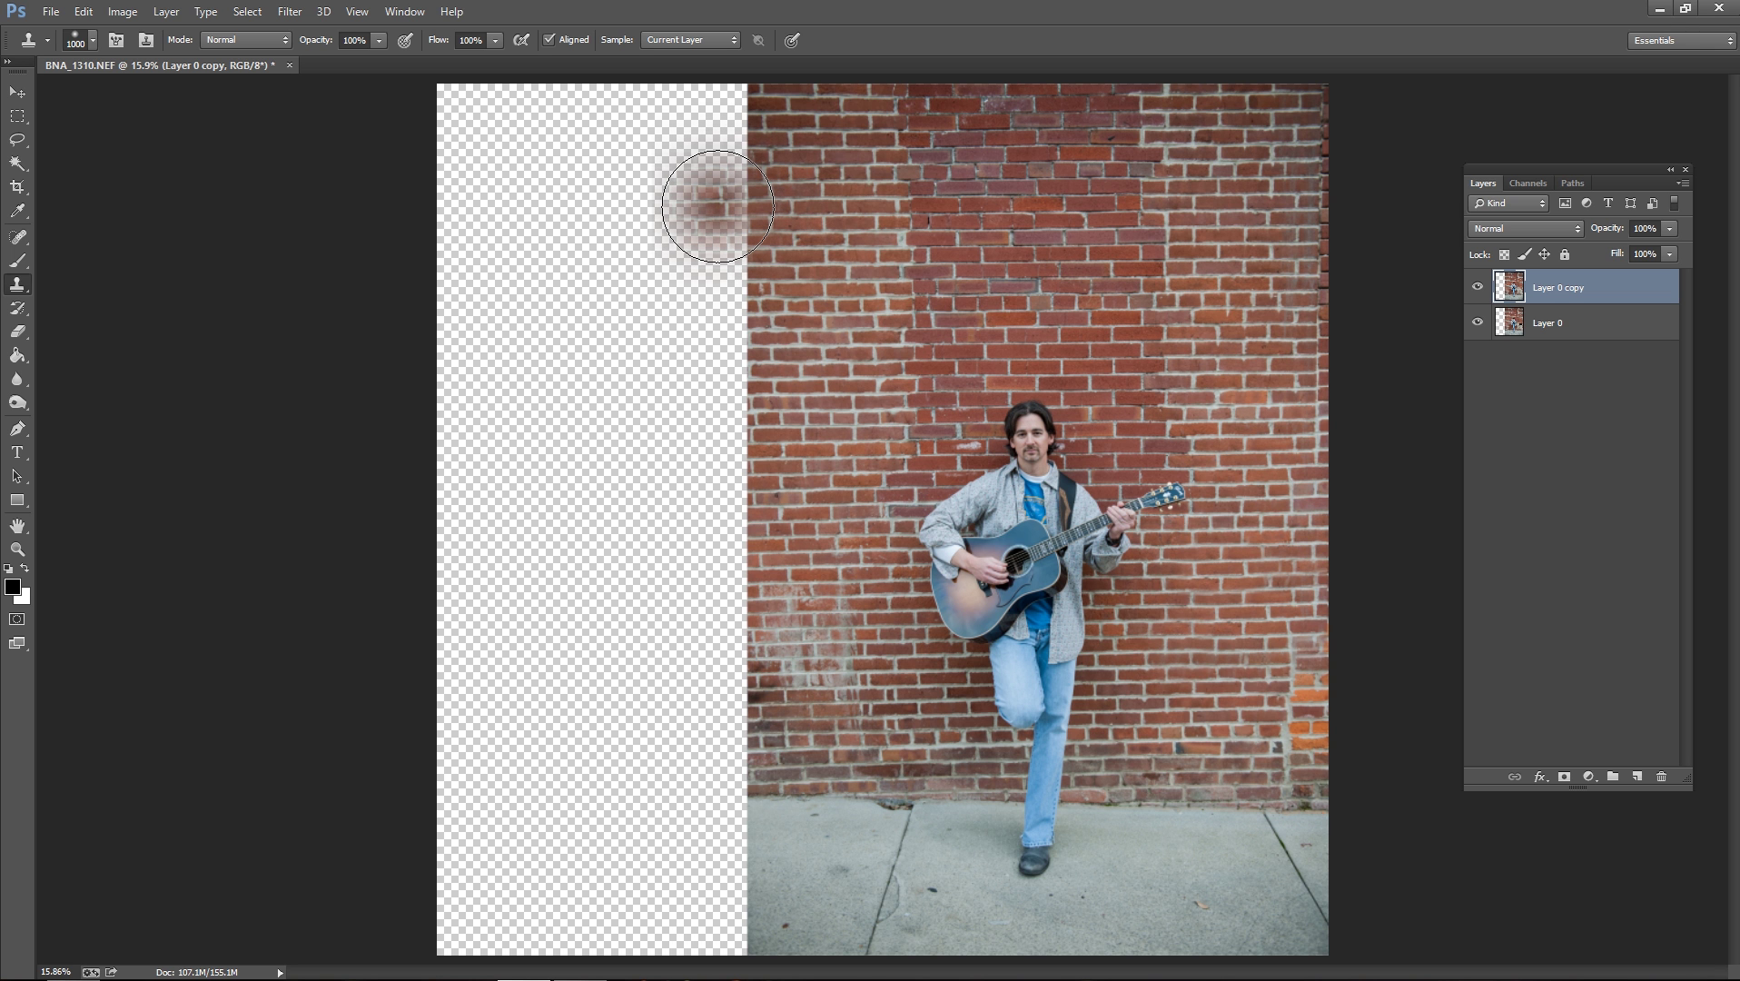
key("ctrl+alt+z")
key("ctrl+alt+z")
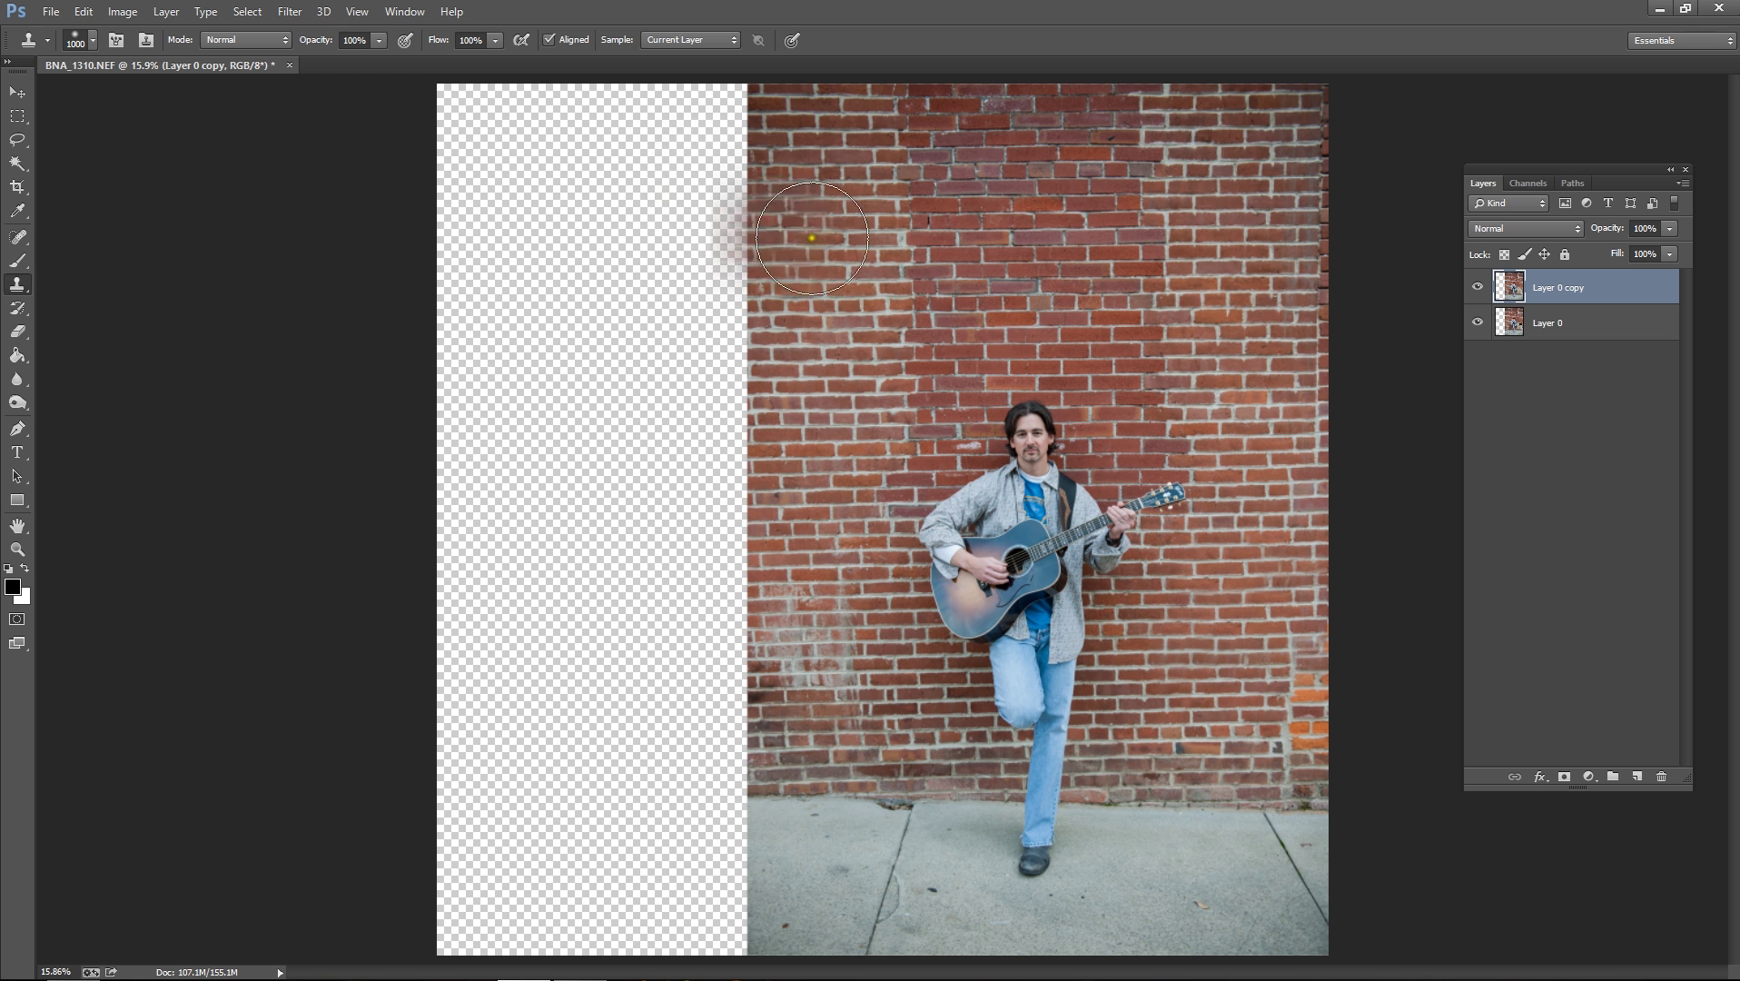
- Clone bricks from the wall beside the guitarist into the empty canvas along the photo's left edge, lining up the mortar joints
left_click(1174, 300)
mouse_move(745, 325)
left_mouse_down()
mouse_move(703, 264)
mouse_move(733, 254)
mouse_move(699, 256)
mouse_move(699, 240)
mouse_move(715, 256)
left_mouse_up()
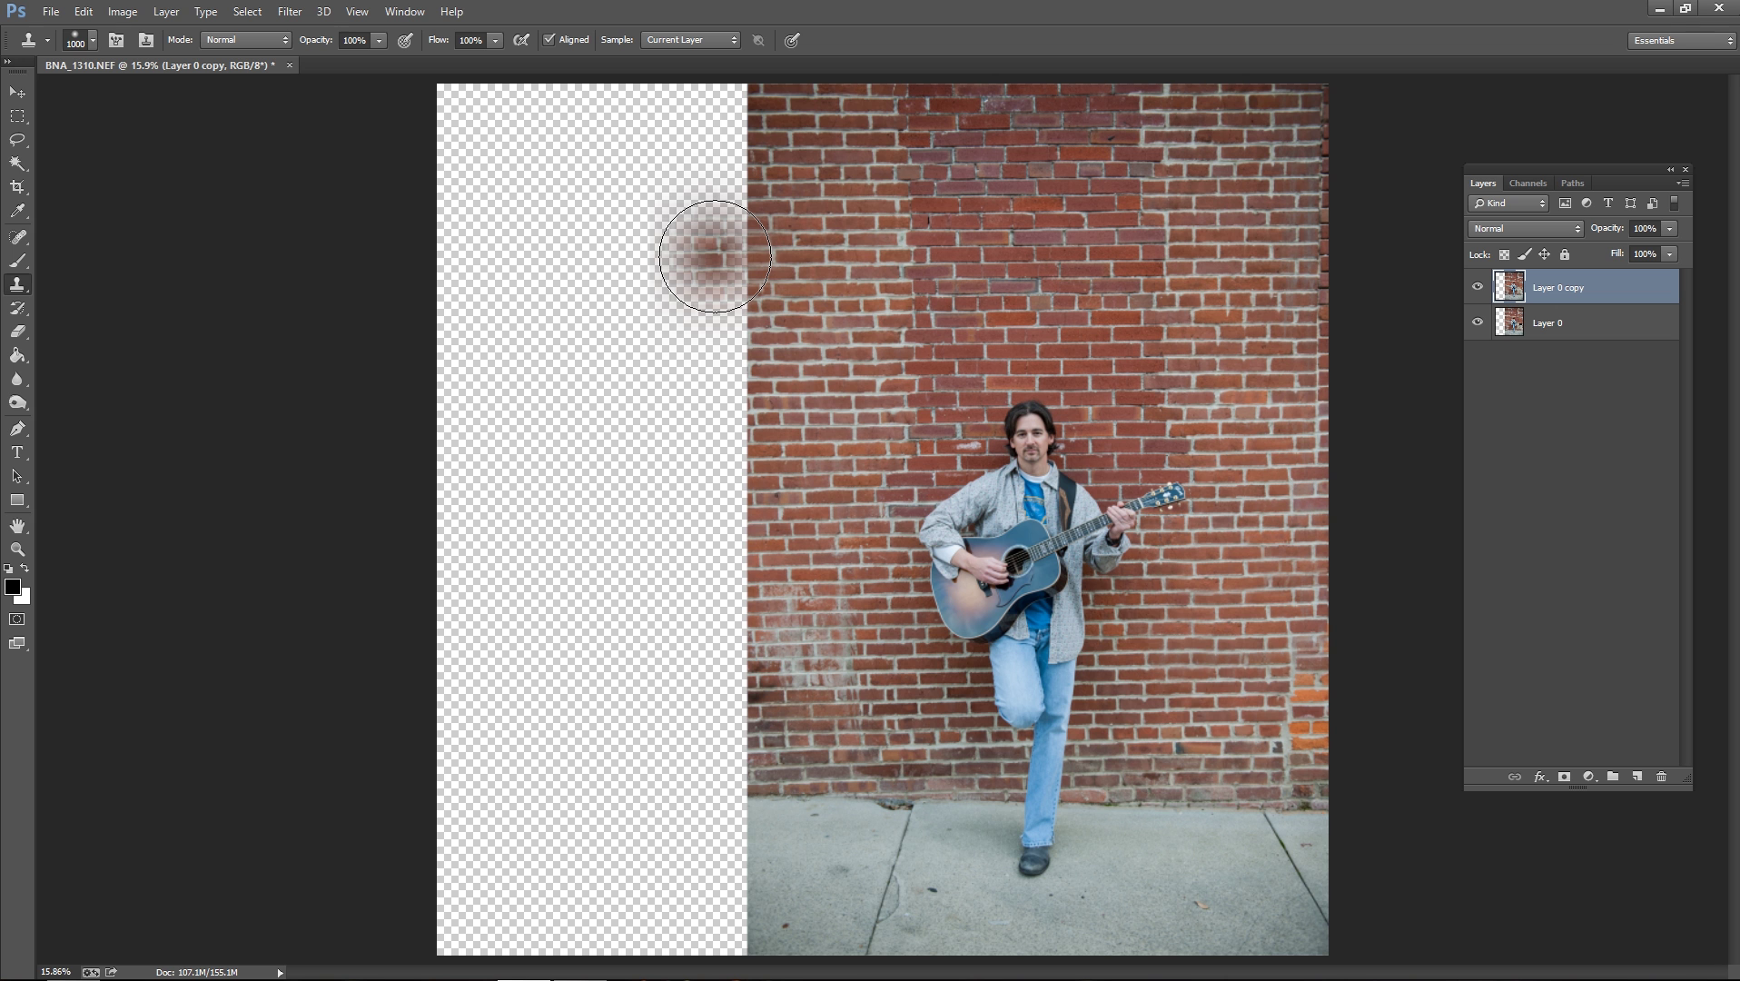
left_click(844, 305, "alt")
left_click_drag(713, 309, 713, 309)
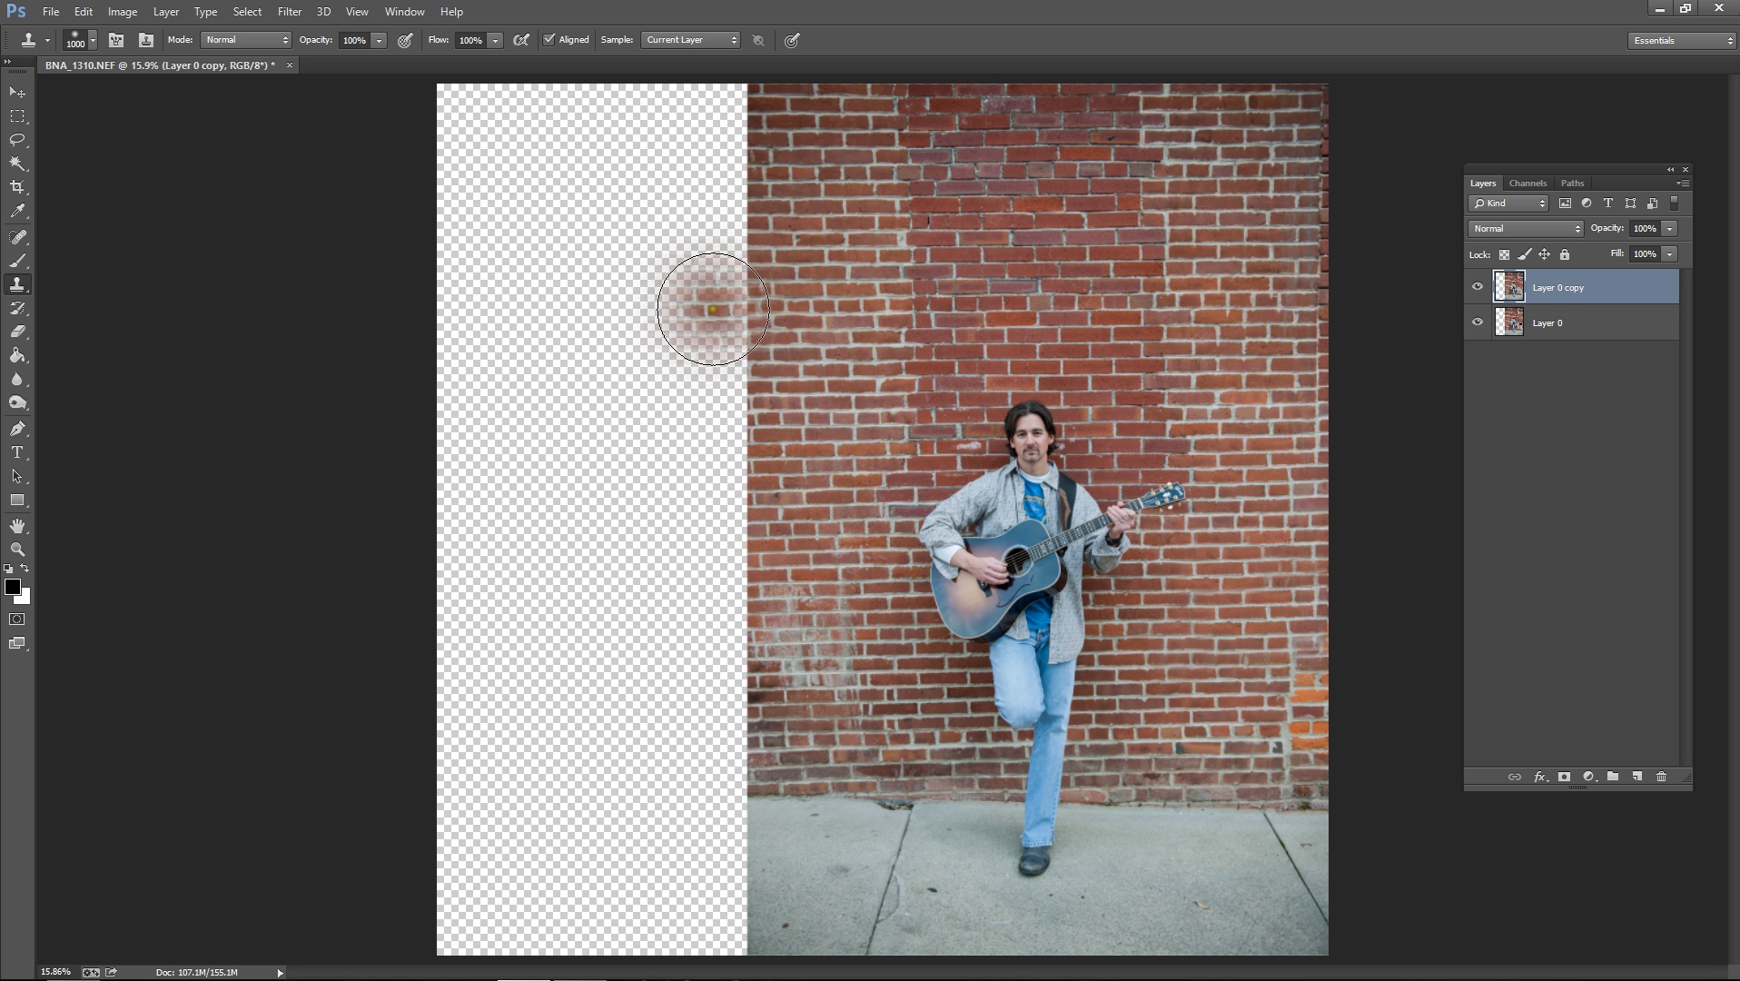
left_click(722, 301)
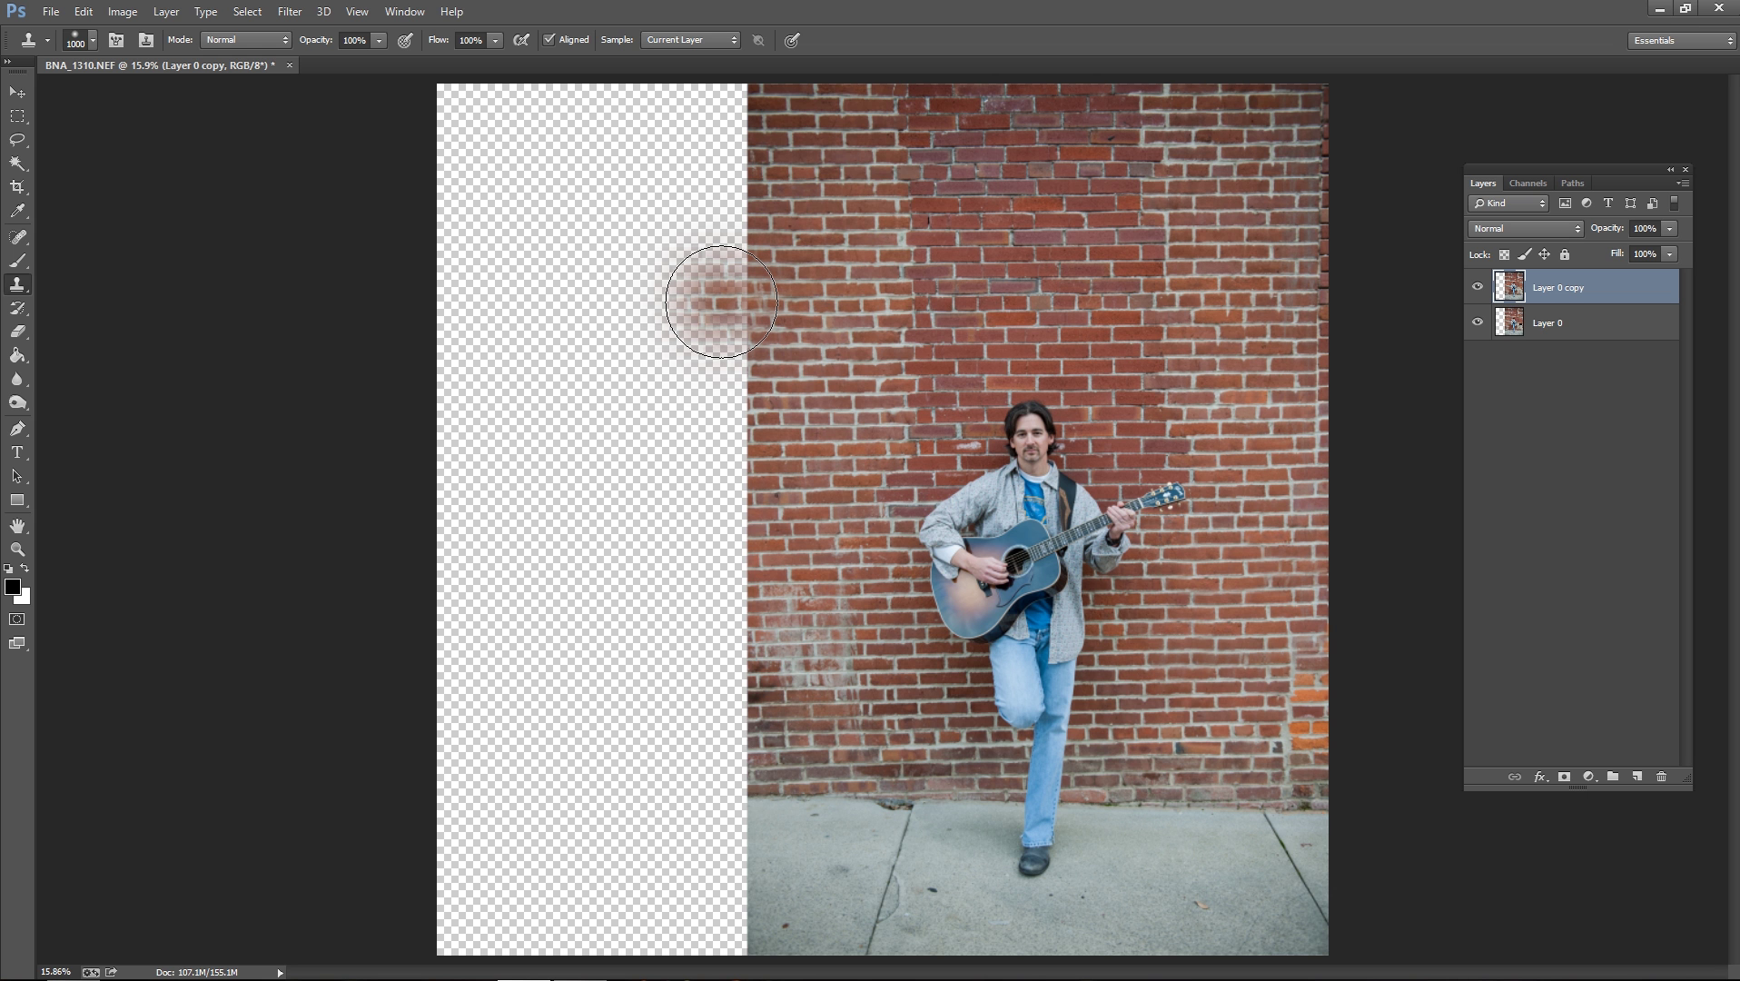
left_click(715, 304)
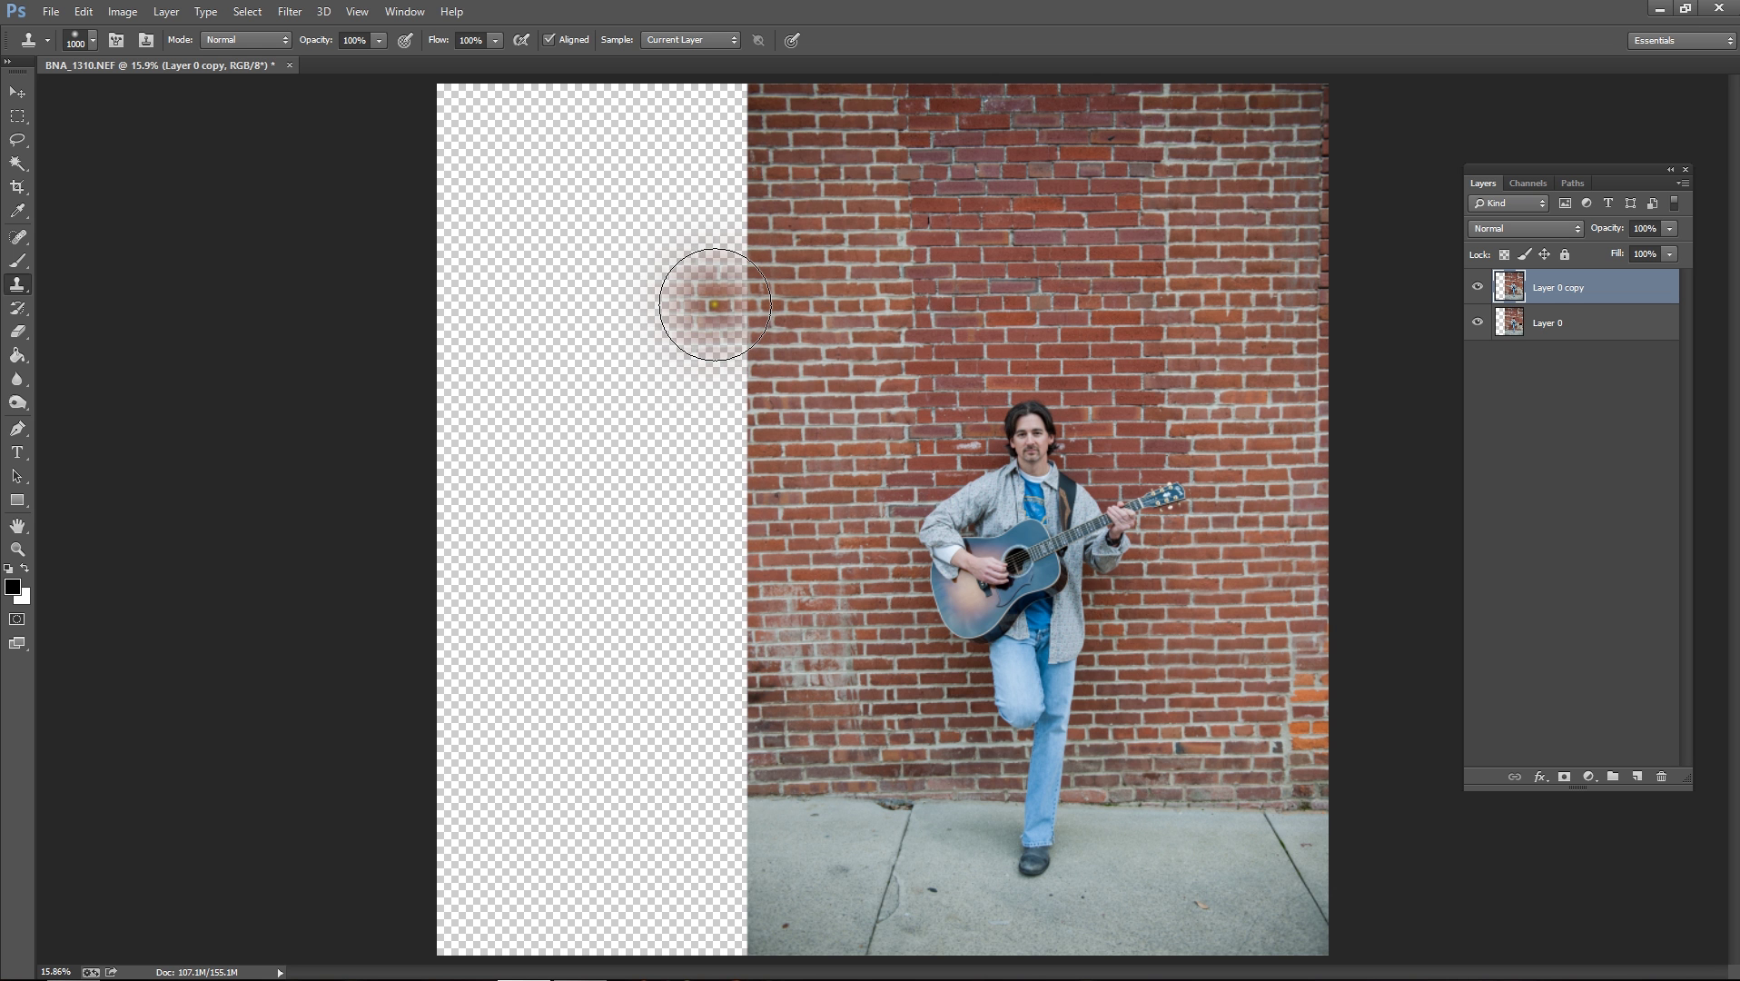
mouse_move(715, 305)
left_mouse_down()
mouse_move(710, 193)
mouse_move(735, 208)
mouse_move(710, 199)
mouse_move(712, 126)
mouse_move(695, 113)
mouse_move(716, 84)
mouse_move(728, 95)
mouse_move(679, 116)
mouse_move(667, 145)
mouse_move(674, 229)
mouse_move(733, 378)
mouse_move(693, 414)
mouse_move(730, 485)
mouse_move(718, 531)
mouse_move(686, 462)
mouse_move(684, 376)
left_mouse_up()
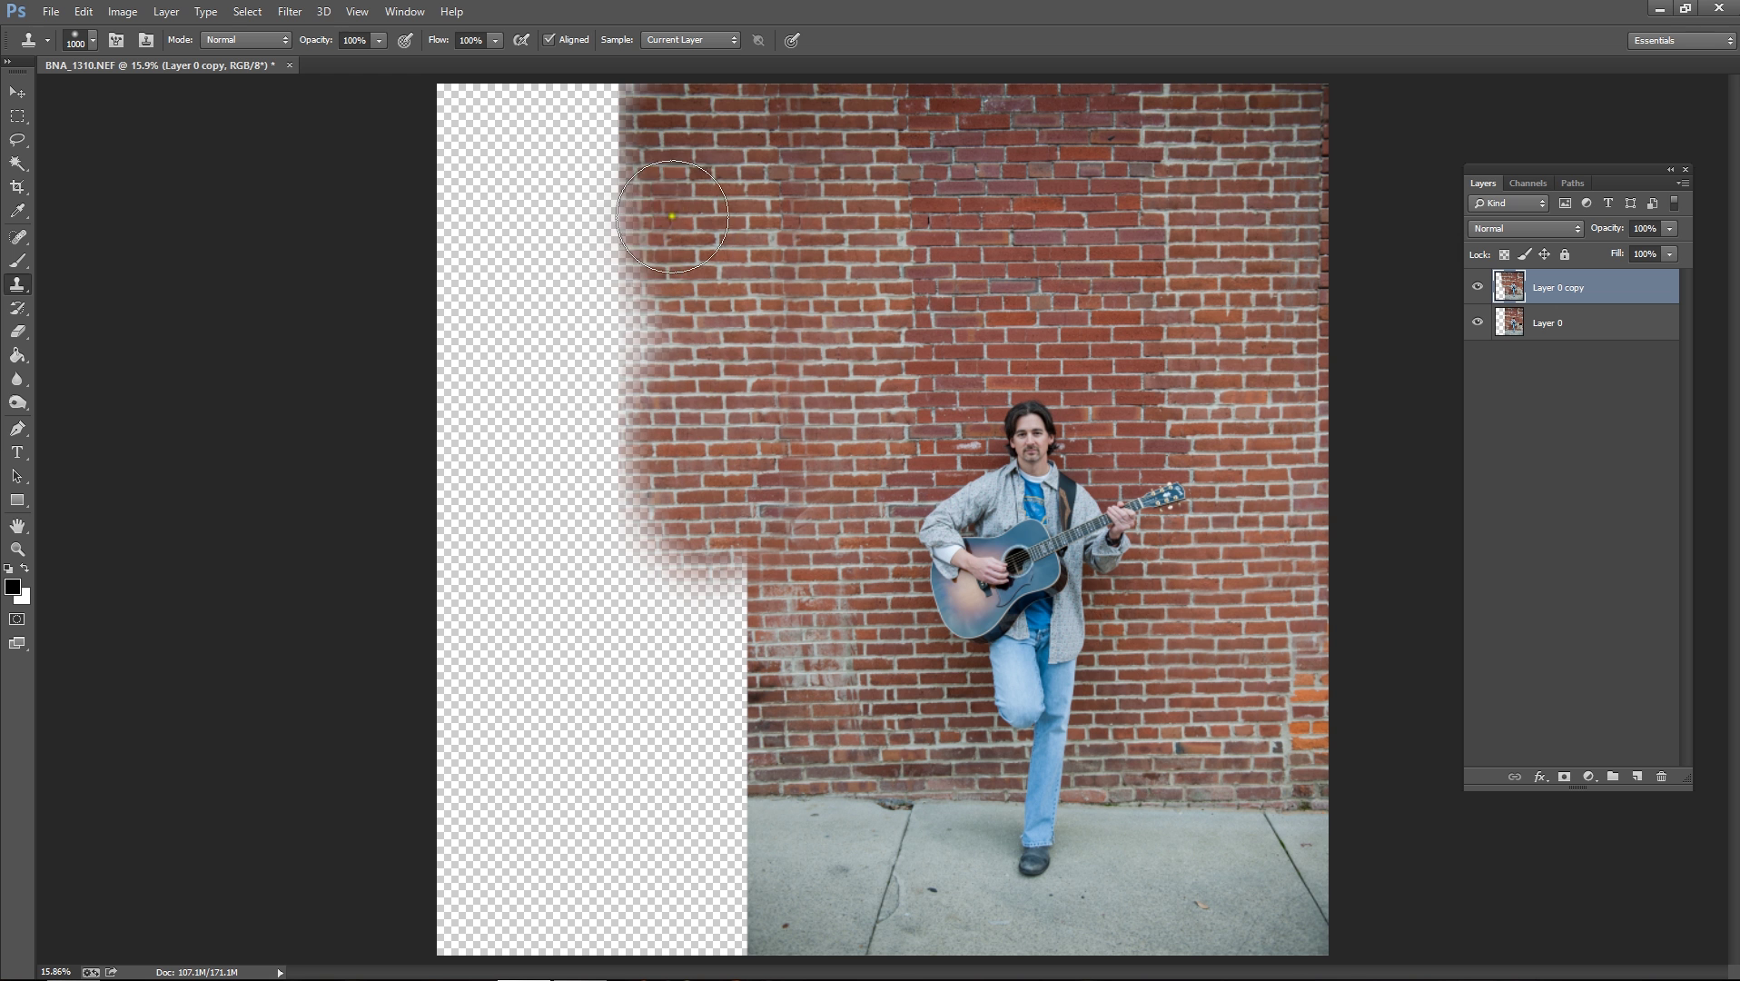
- Resample the cloned bricks and extend the upper brick wall across the empty canvas to its left edge
left_click(580, 138)
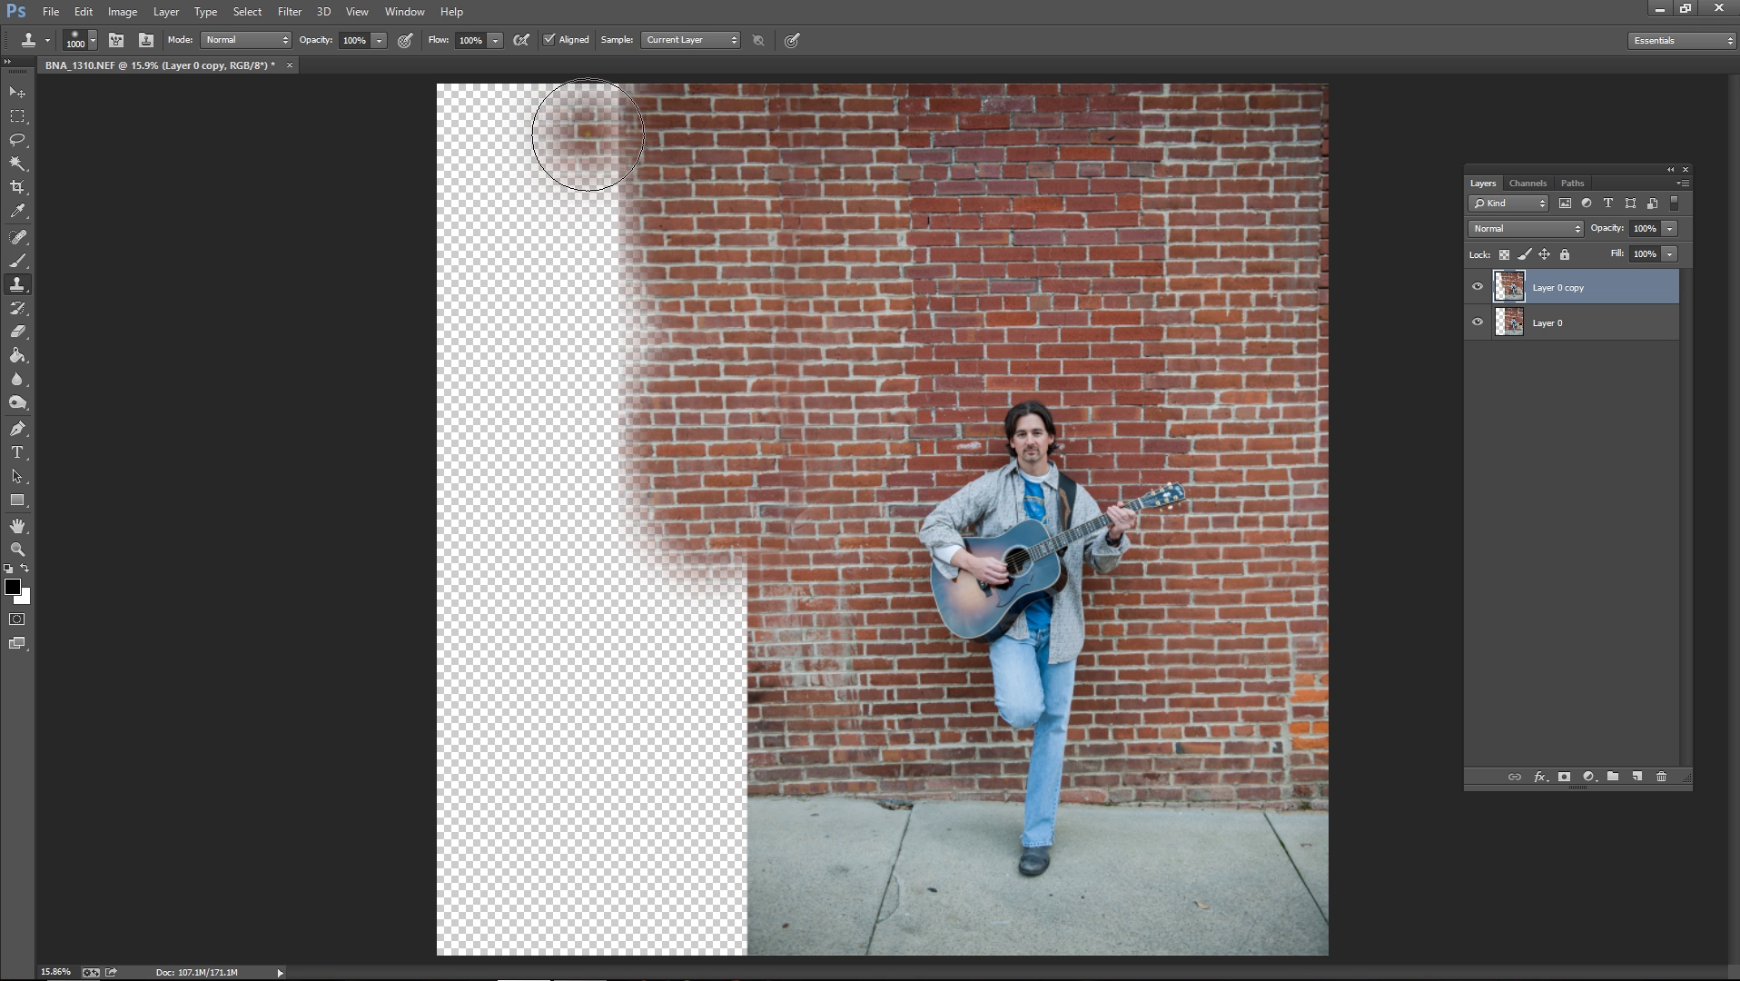
key("ctrl+z")
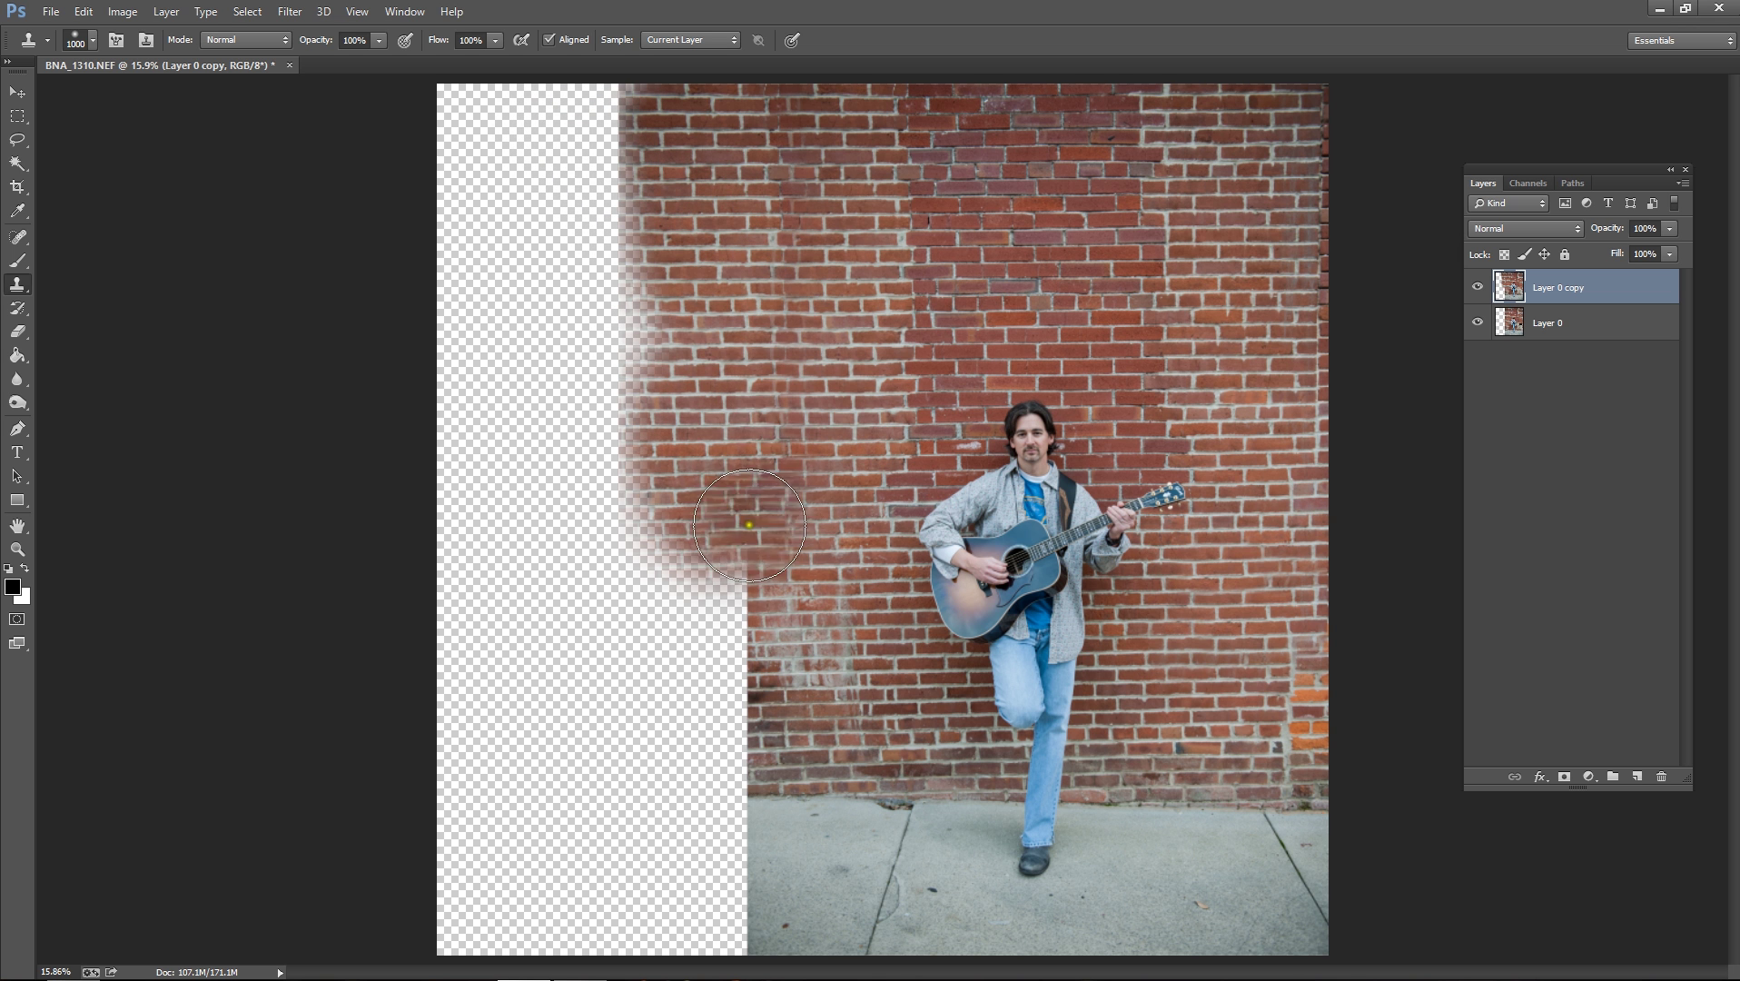
left_click(699, 423, "alt")
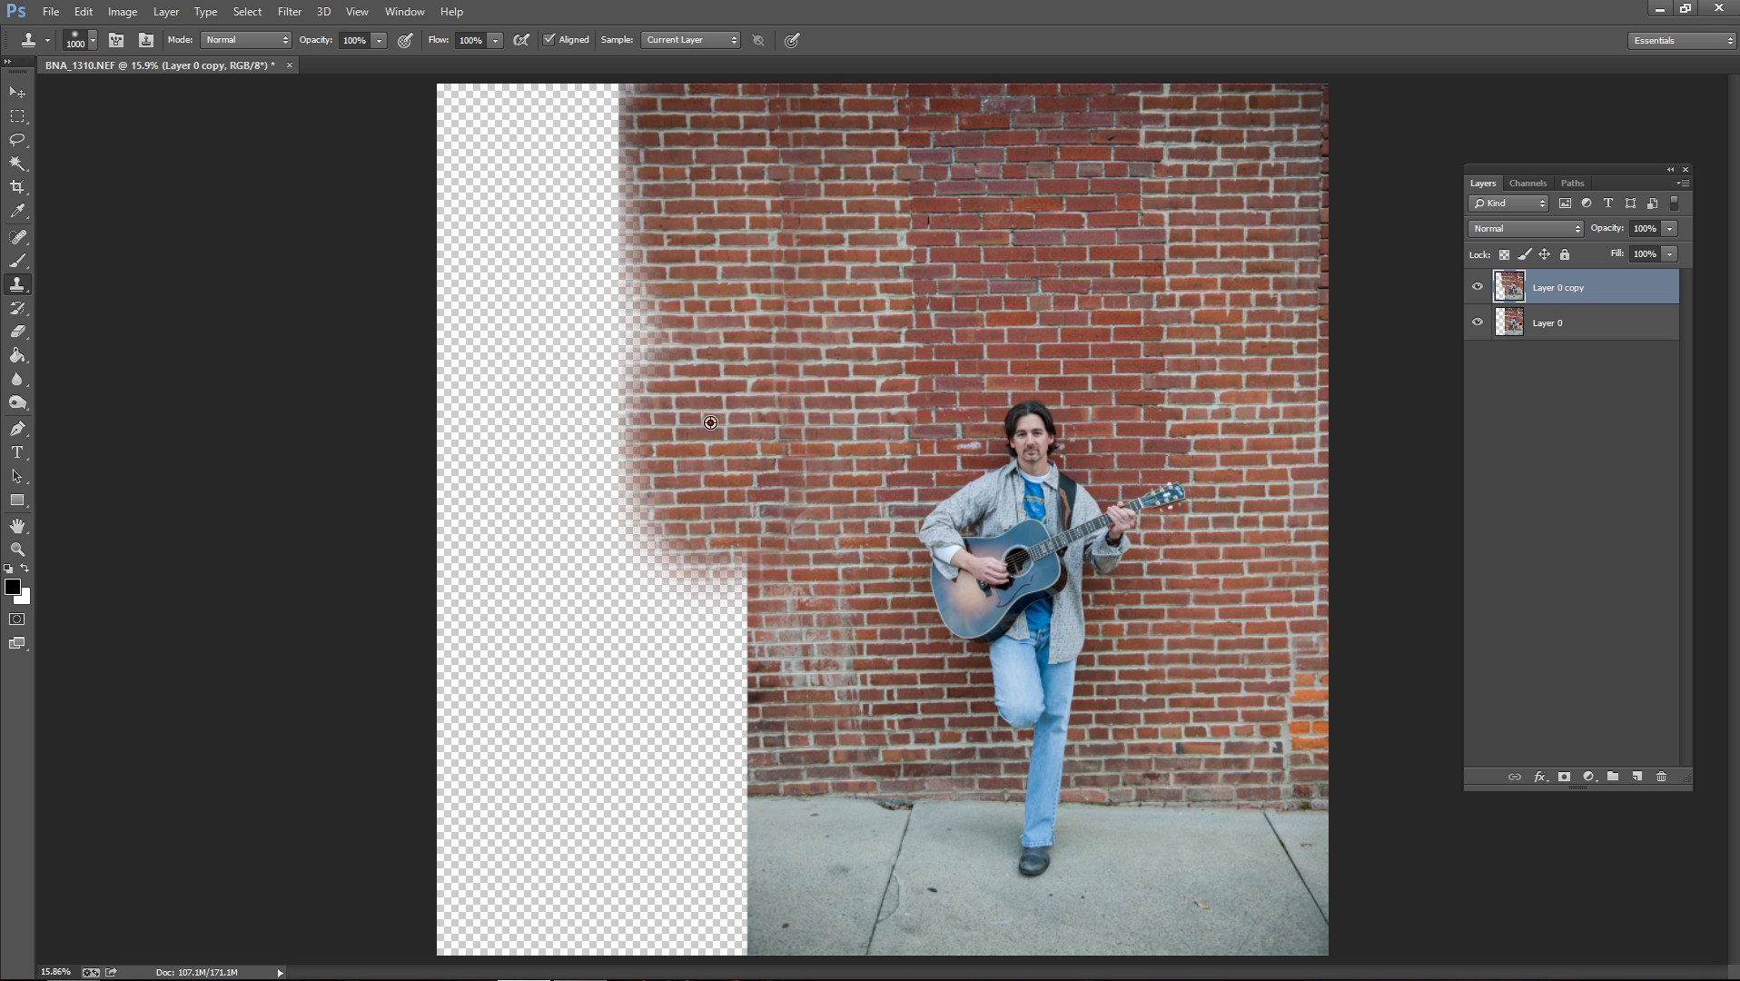
mouse_move(627, 422)
left_mouse_down()
mouse_move(558, 414)
mouse_move(602, 424)
left_mouse_up()
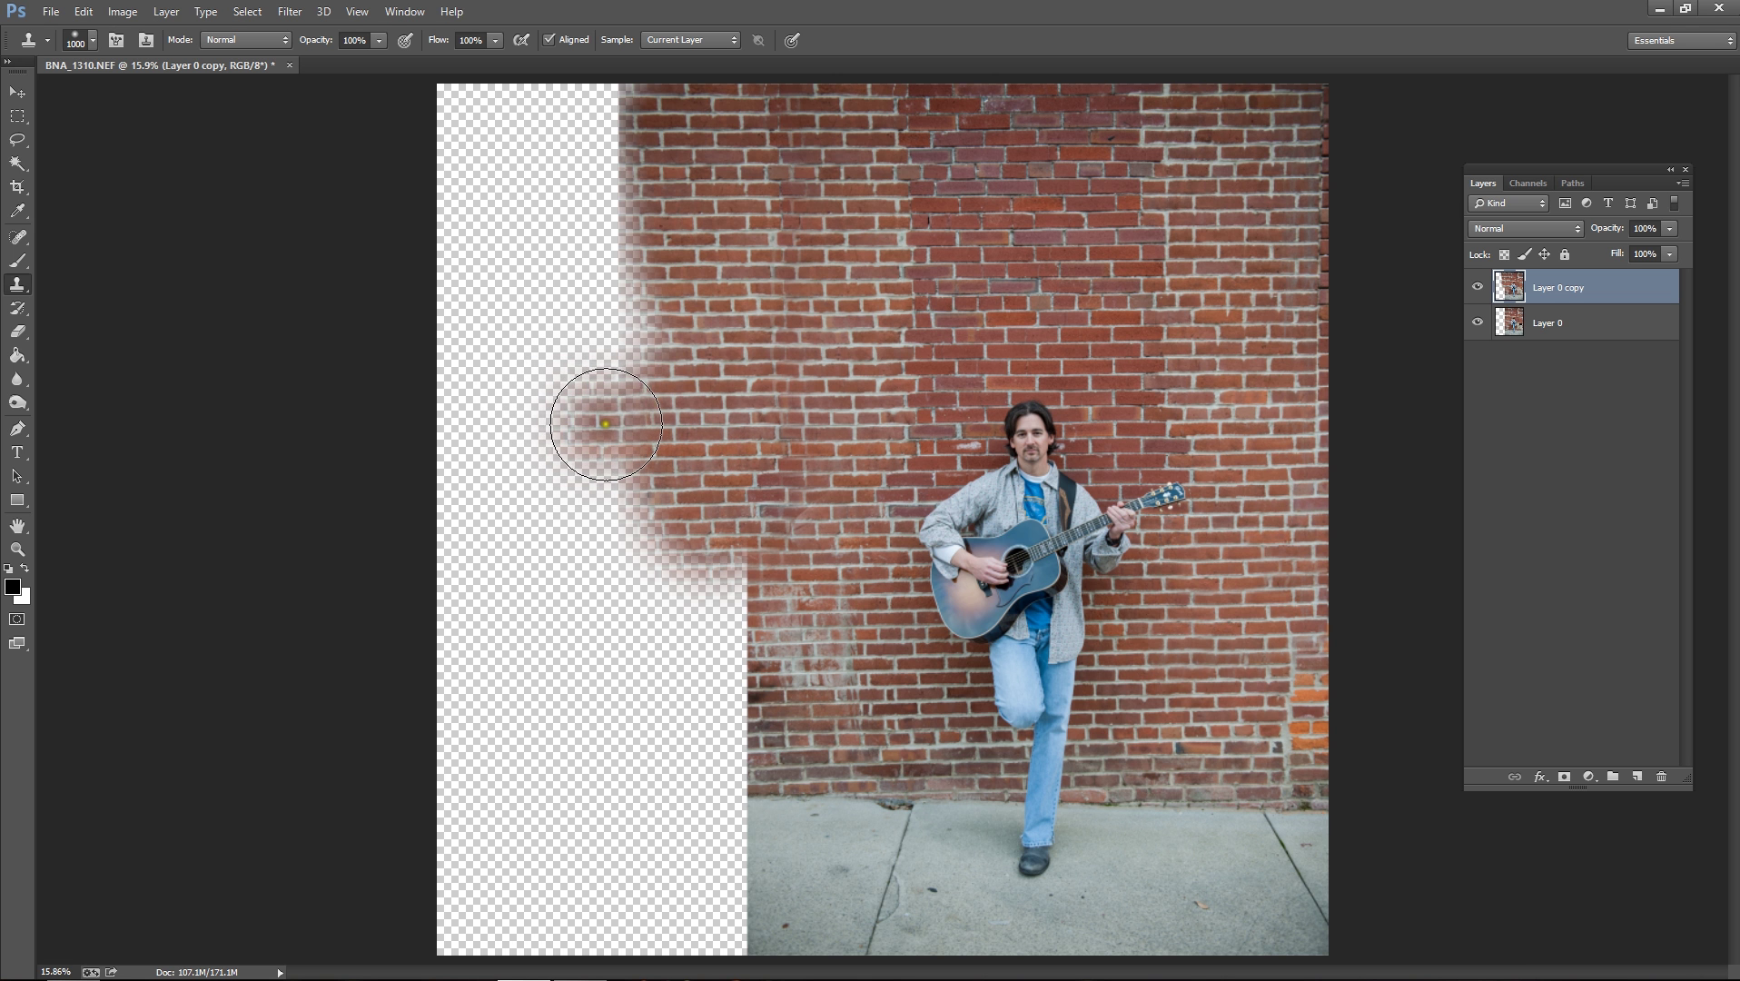
mouse_move(606, 425)
left_mouse_down()
mouse_move(572, 414)
mouse_move(644, 114)
mouse_move(568, 136)
mouse_move(550, 104)
mouse_move(532, 377)
mouse_move(571, 357)
left_mouse_up()
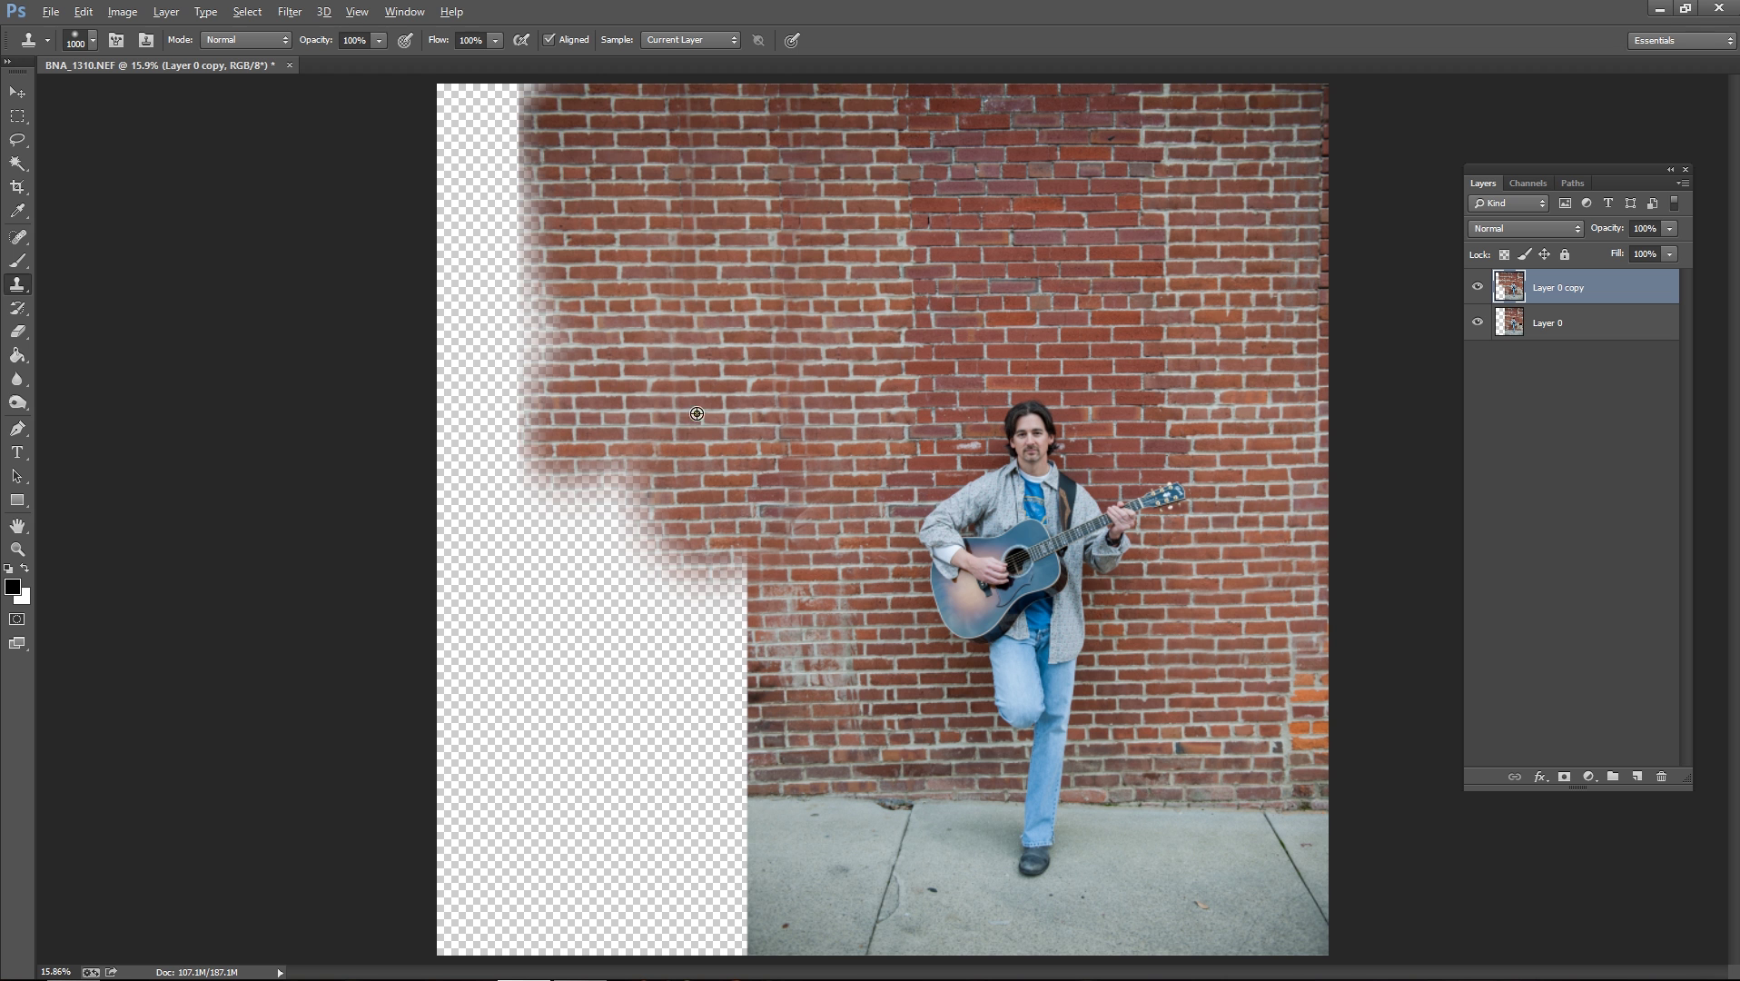
mouse_move(508, 390)
left_mouse_down()
mouse_move(540, 296)
mouse_move(521, 243)
mouse_move(428, 316)
mouse_move(548, 98)
mouse_move(427, 127)
mouse_move(406, 233)
mouse_move(465, 246)
mouse_move(476, 268)
mouse_move(460, 338)
mouse_move(485, 485)
mouse_move(629, 460)
mouse_move(554, 491)
mouse_move(606, 498)
mouse_move(430, 495)
left_mouse_up()
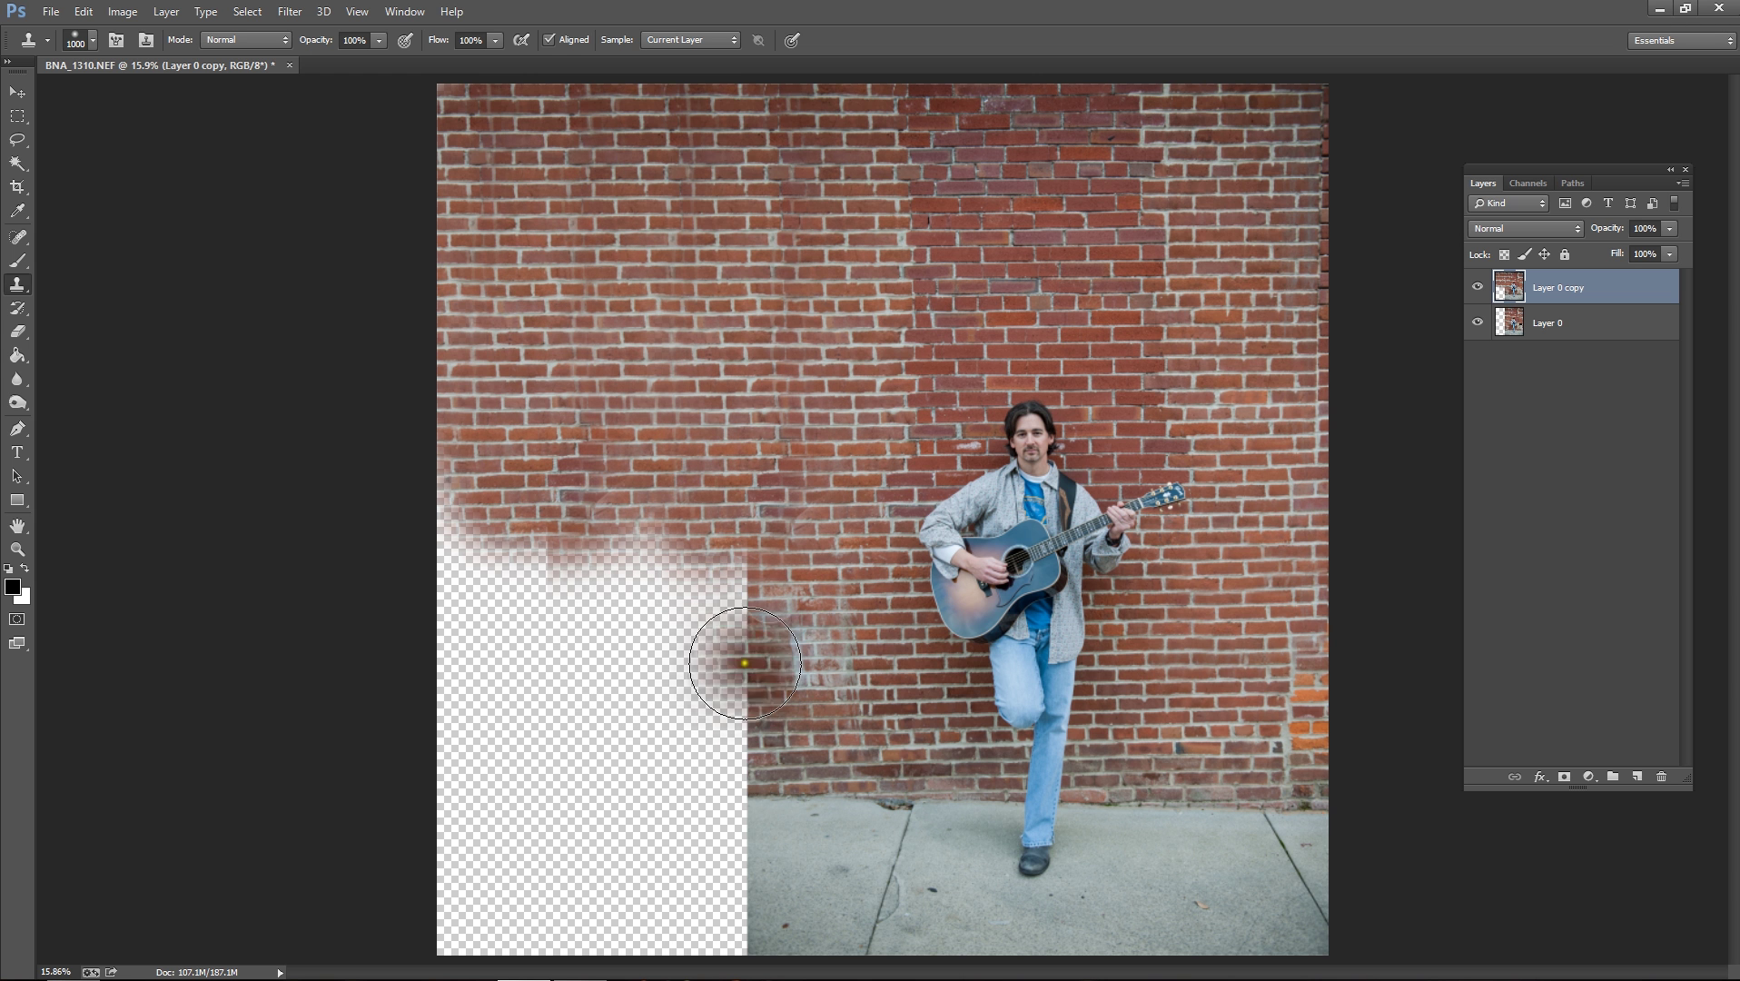
- Sample the pavement around the crack left of the guitarist and clone it across the lower part of the empty canvas
left_click(822, 872, "alt")
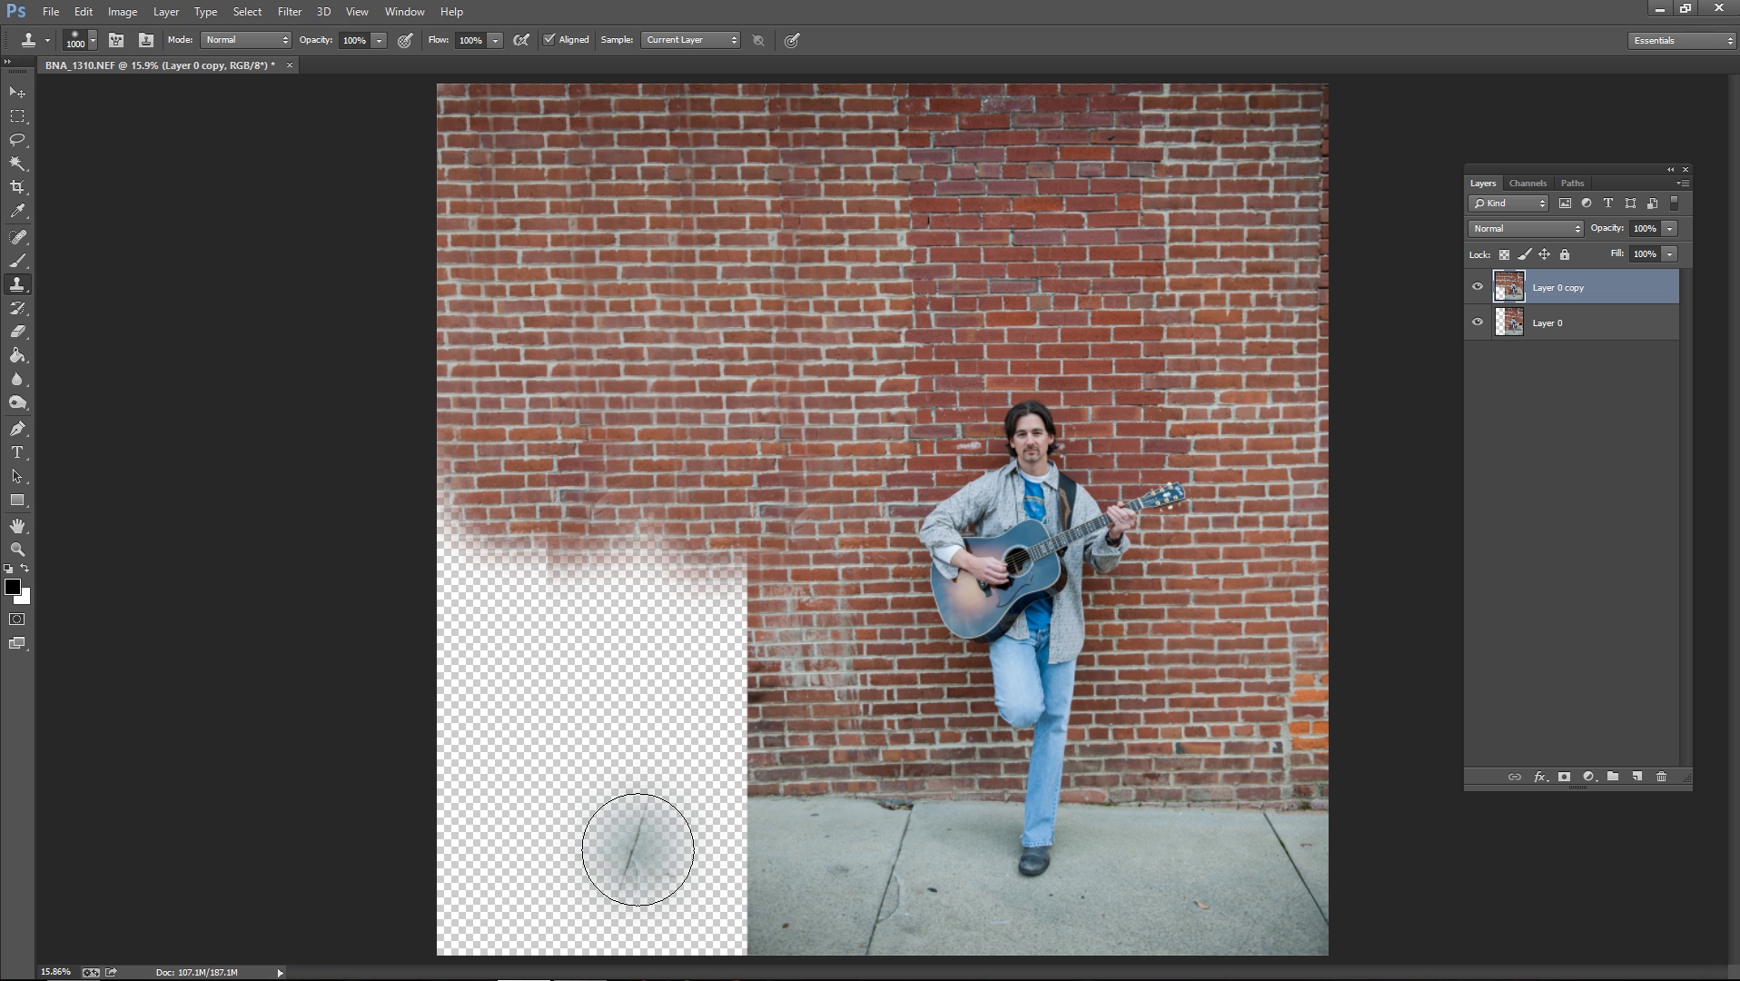
left_click(899, 838, "alt")
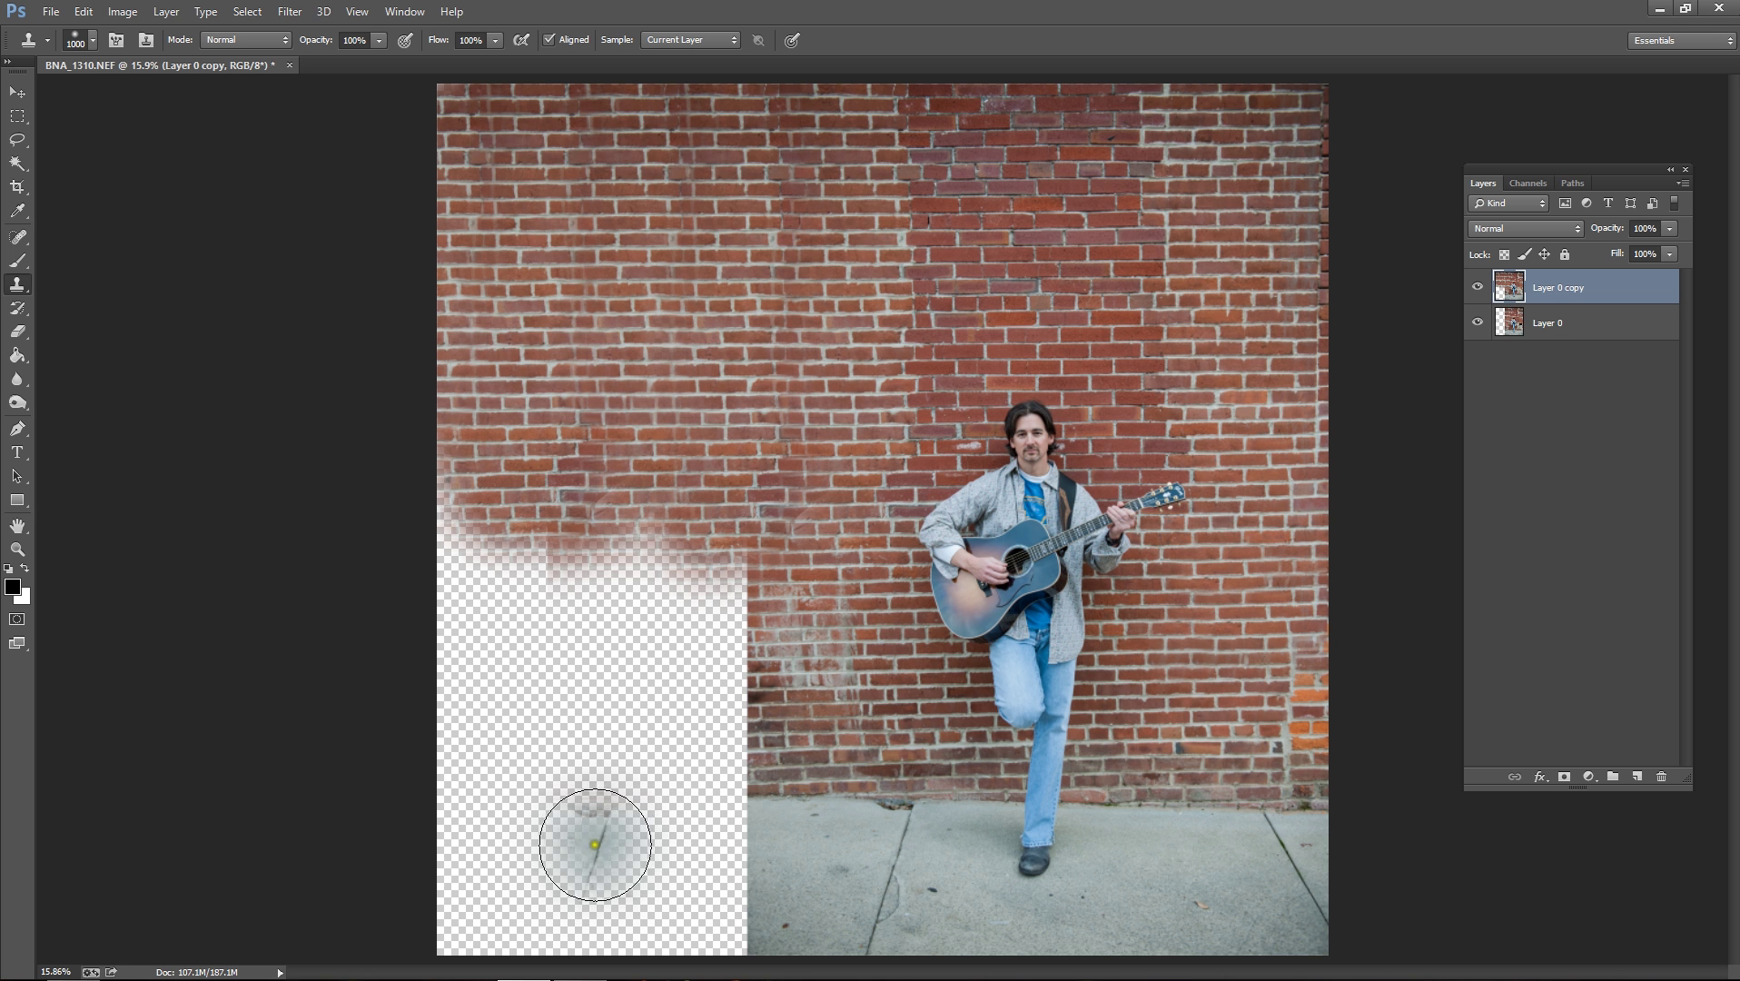
left_click(617, 829)
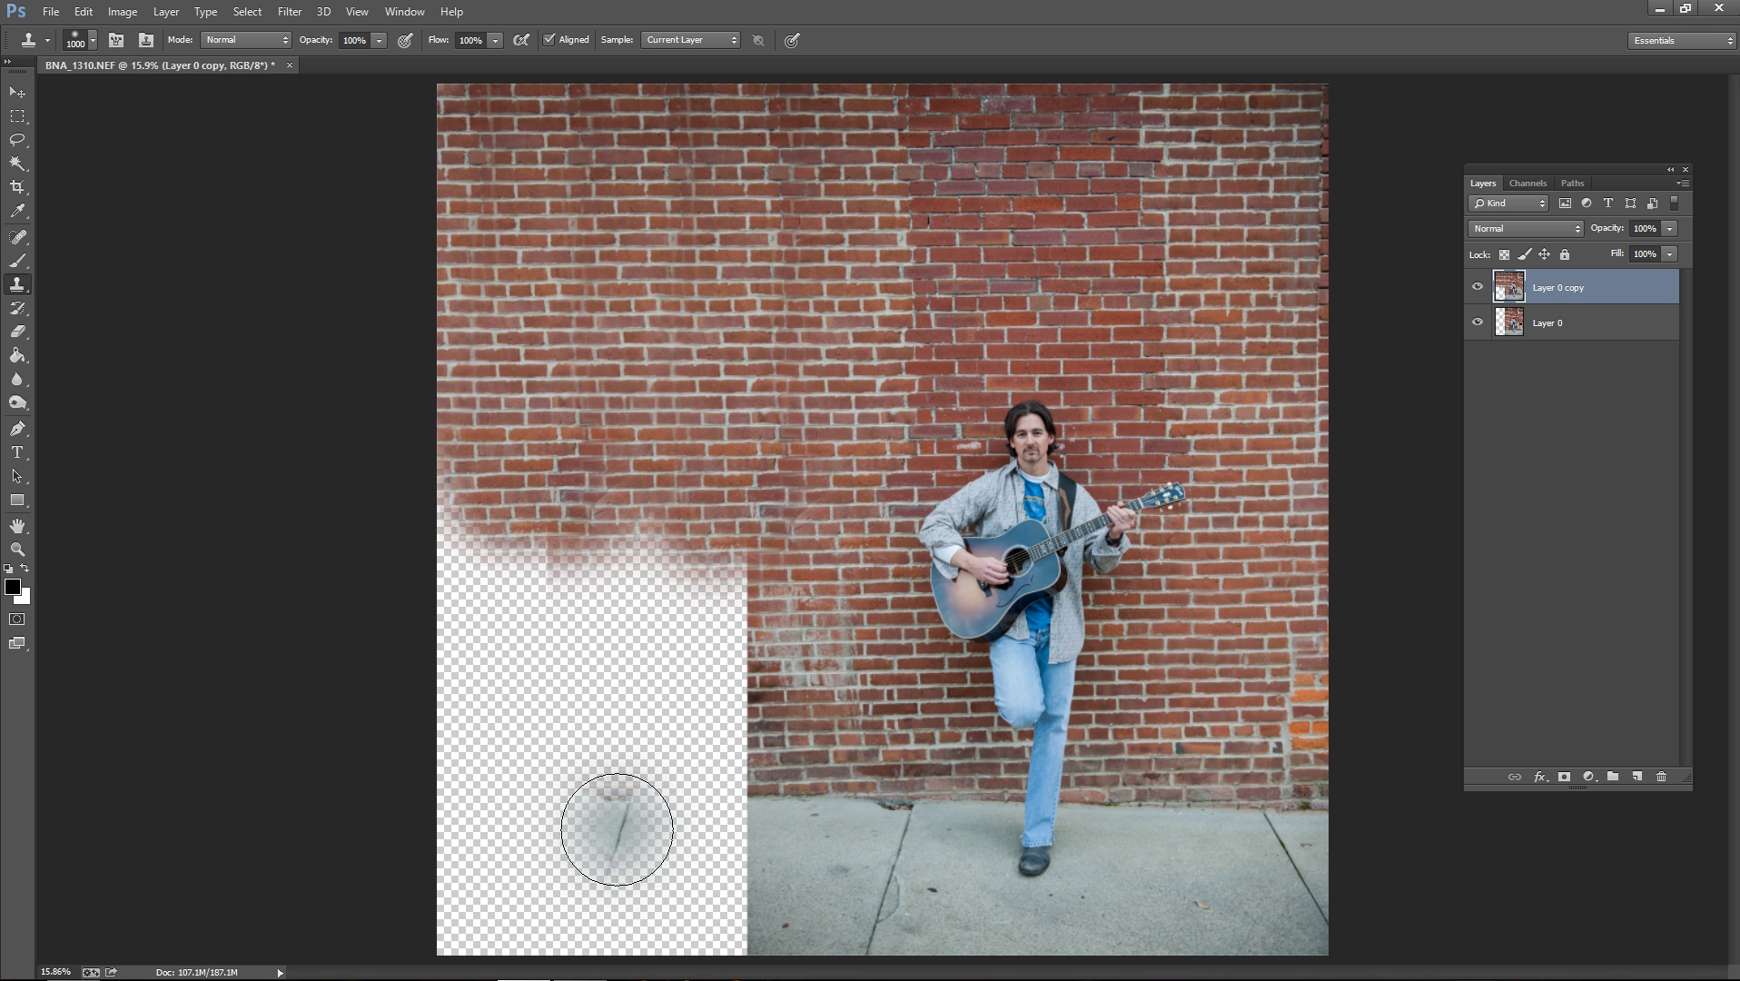
left_click(611, 828)
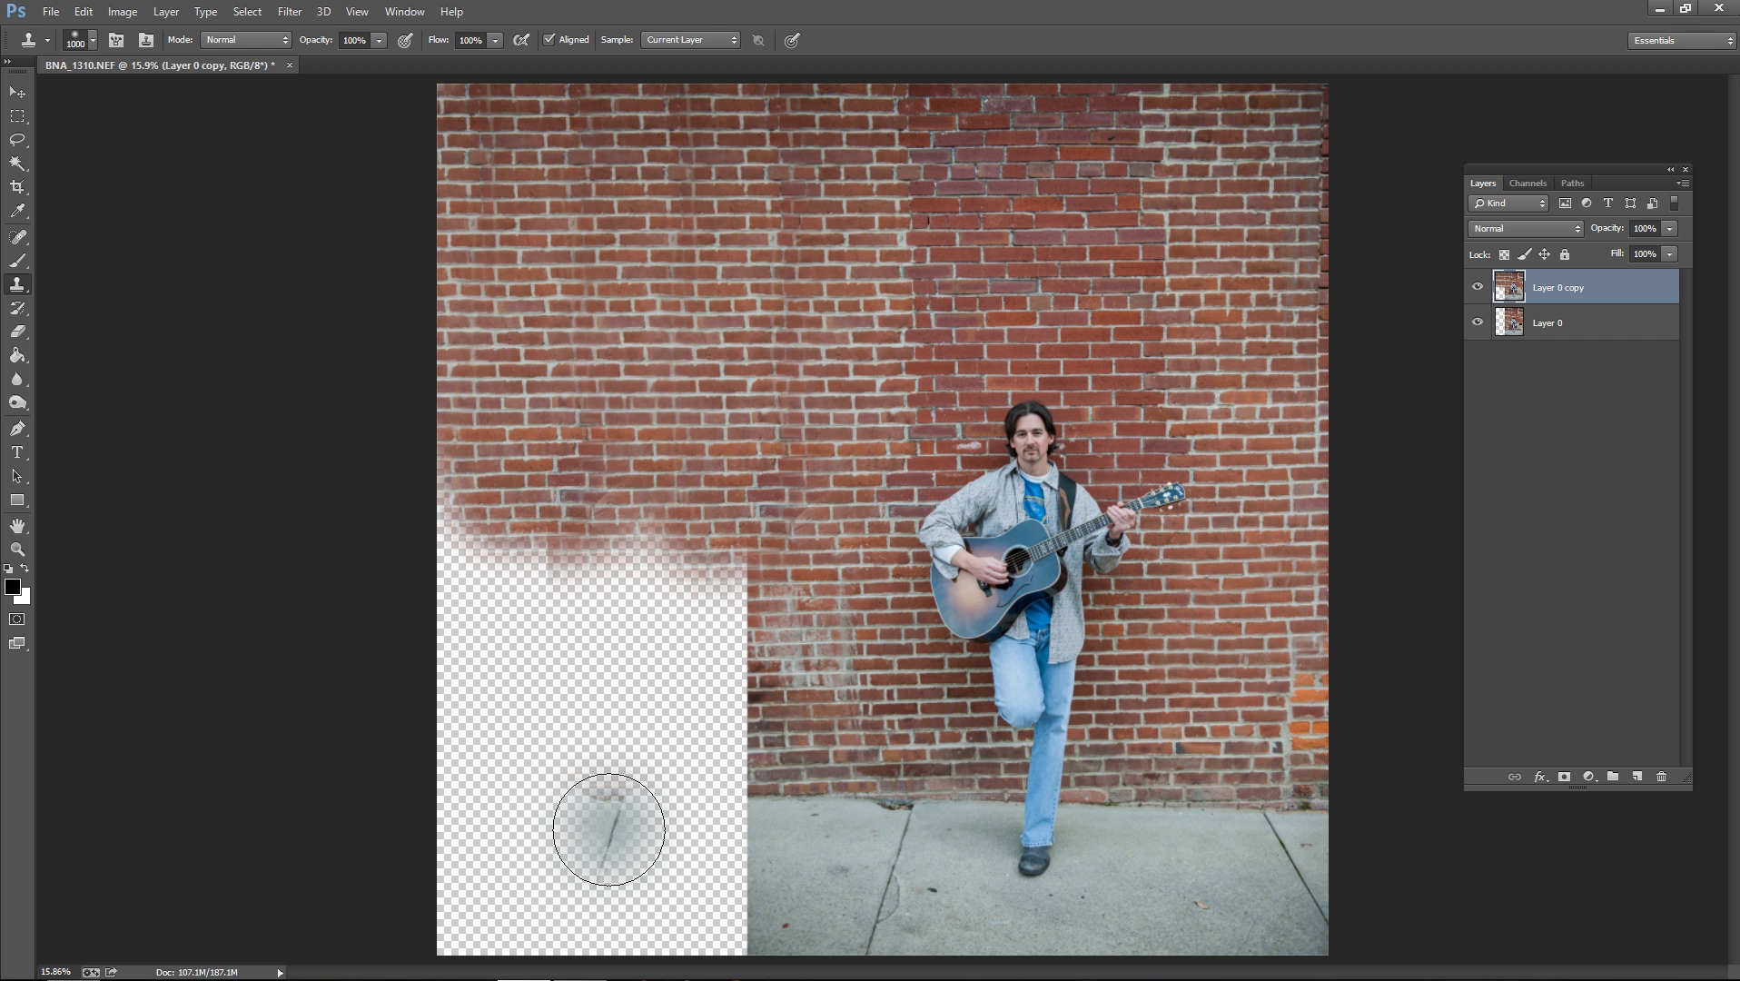
left_click(536, 826)
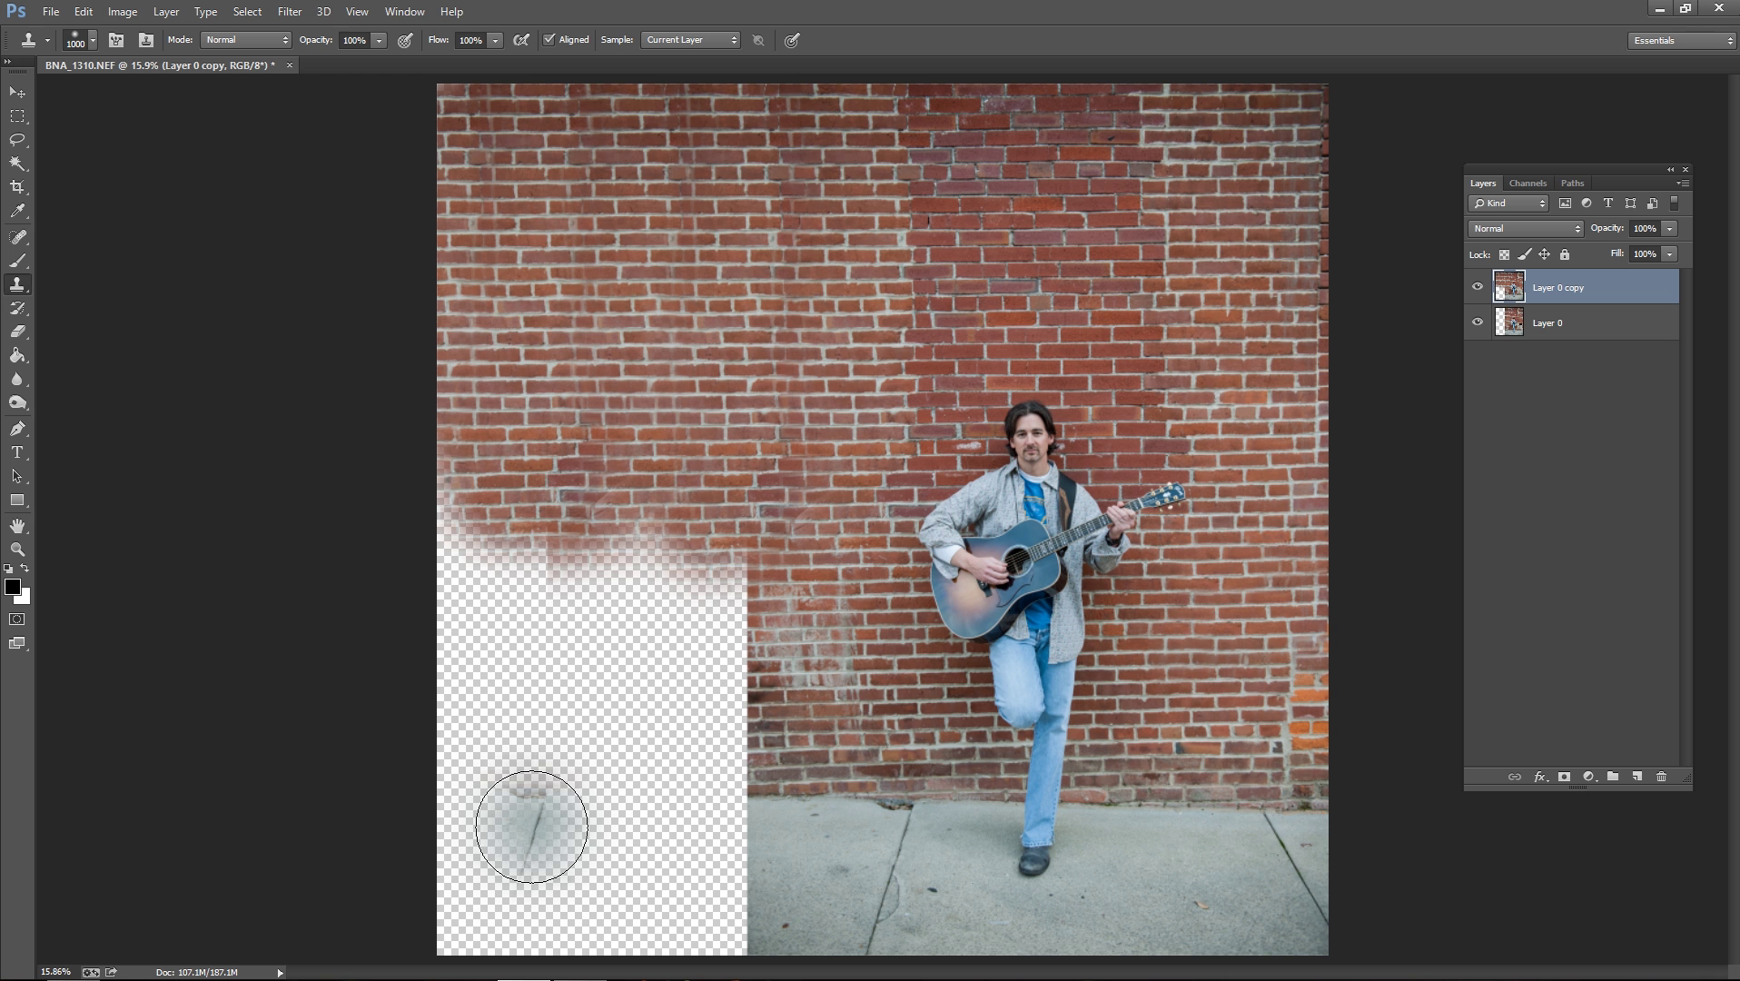
mouse_move(532, 827)
left_mouse_down()
mouse_move(494, 846)
mouse_move(543, 831)
mouse_move(481, 939)
mouse_move(419, 900)
mouse_move(628, 867)
mouse_move(554, 921)
mouse_move(684, 863)
mouse_move(617, 924)
mouse_move(582, 930)
mouse_move(726, 944)
mouse_move(731, 910)
mouse_move(730, 946)
left_mouse_up()
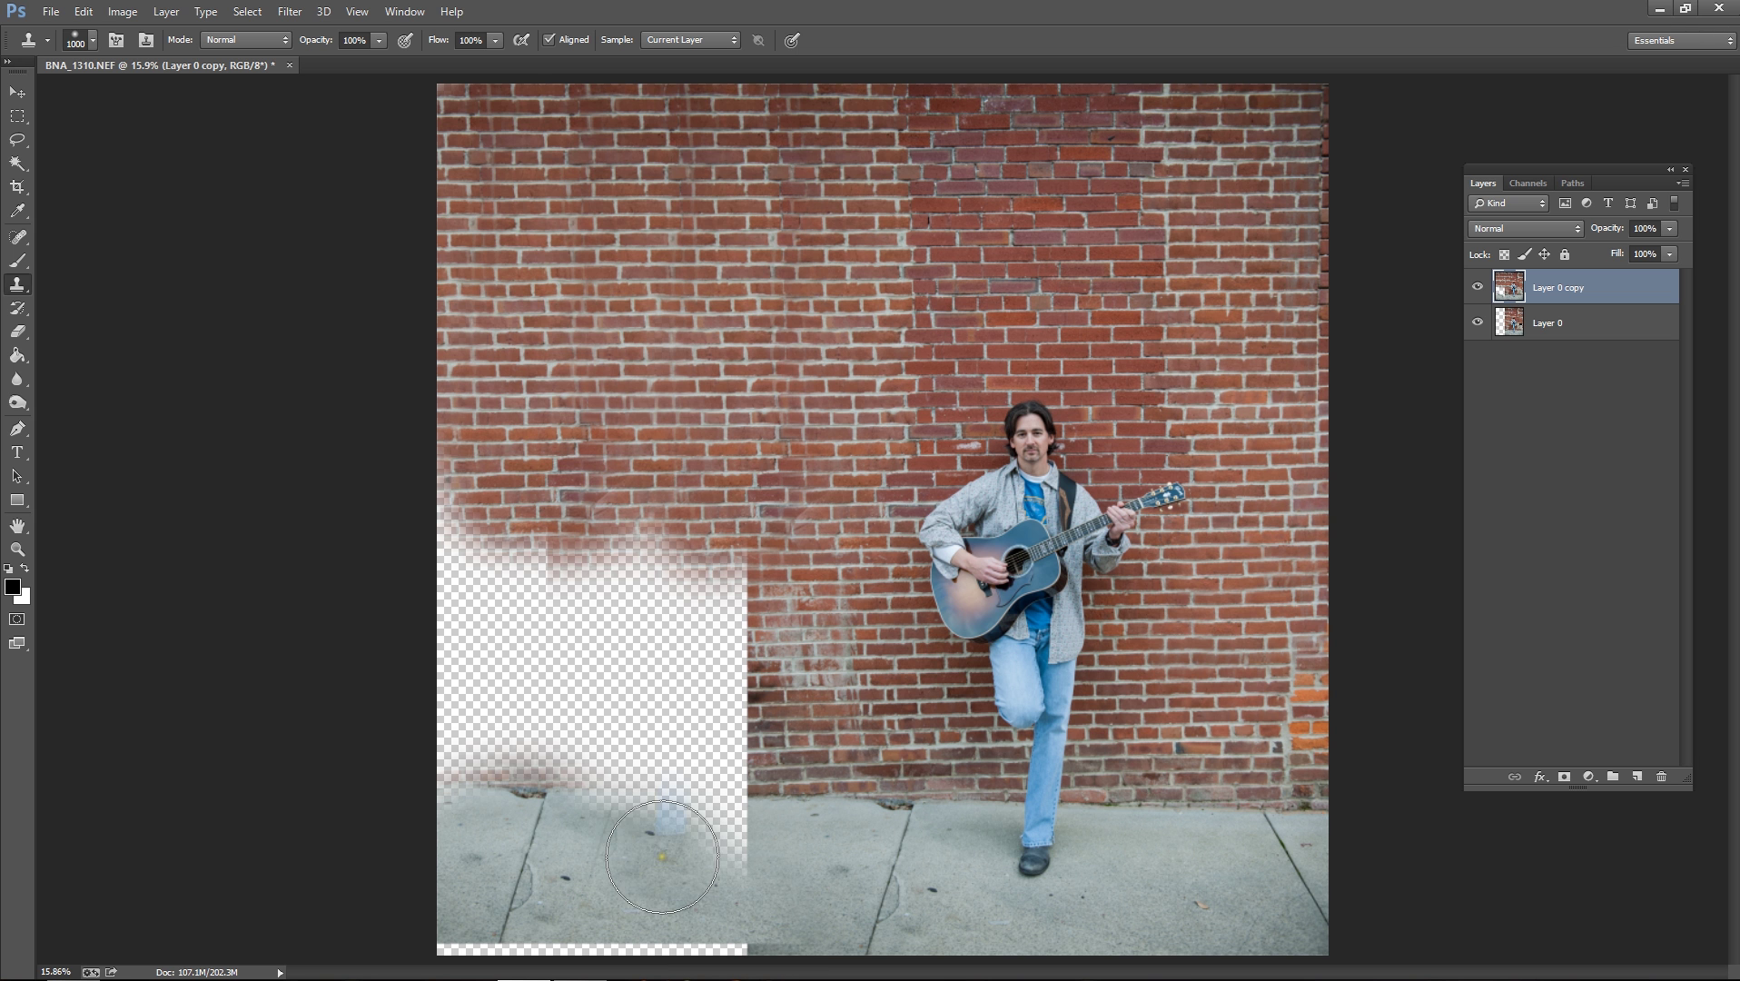
- Clone the lower bricks down to the pavement beside the photo's edge, and extend the middle brick rows to the canvas's left edge
left_click(808, 795, "alt")
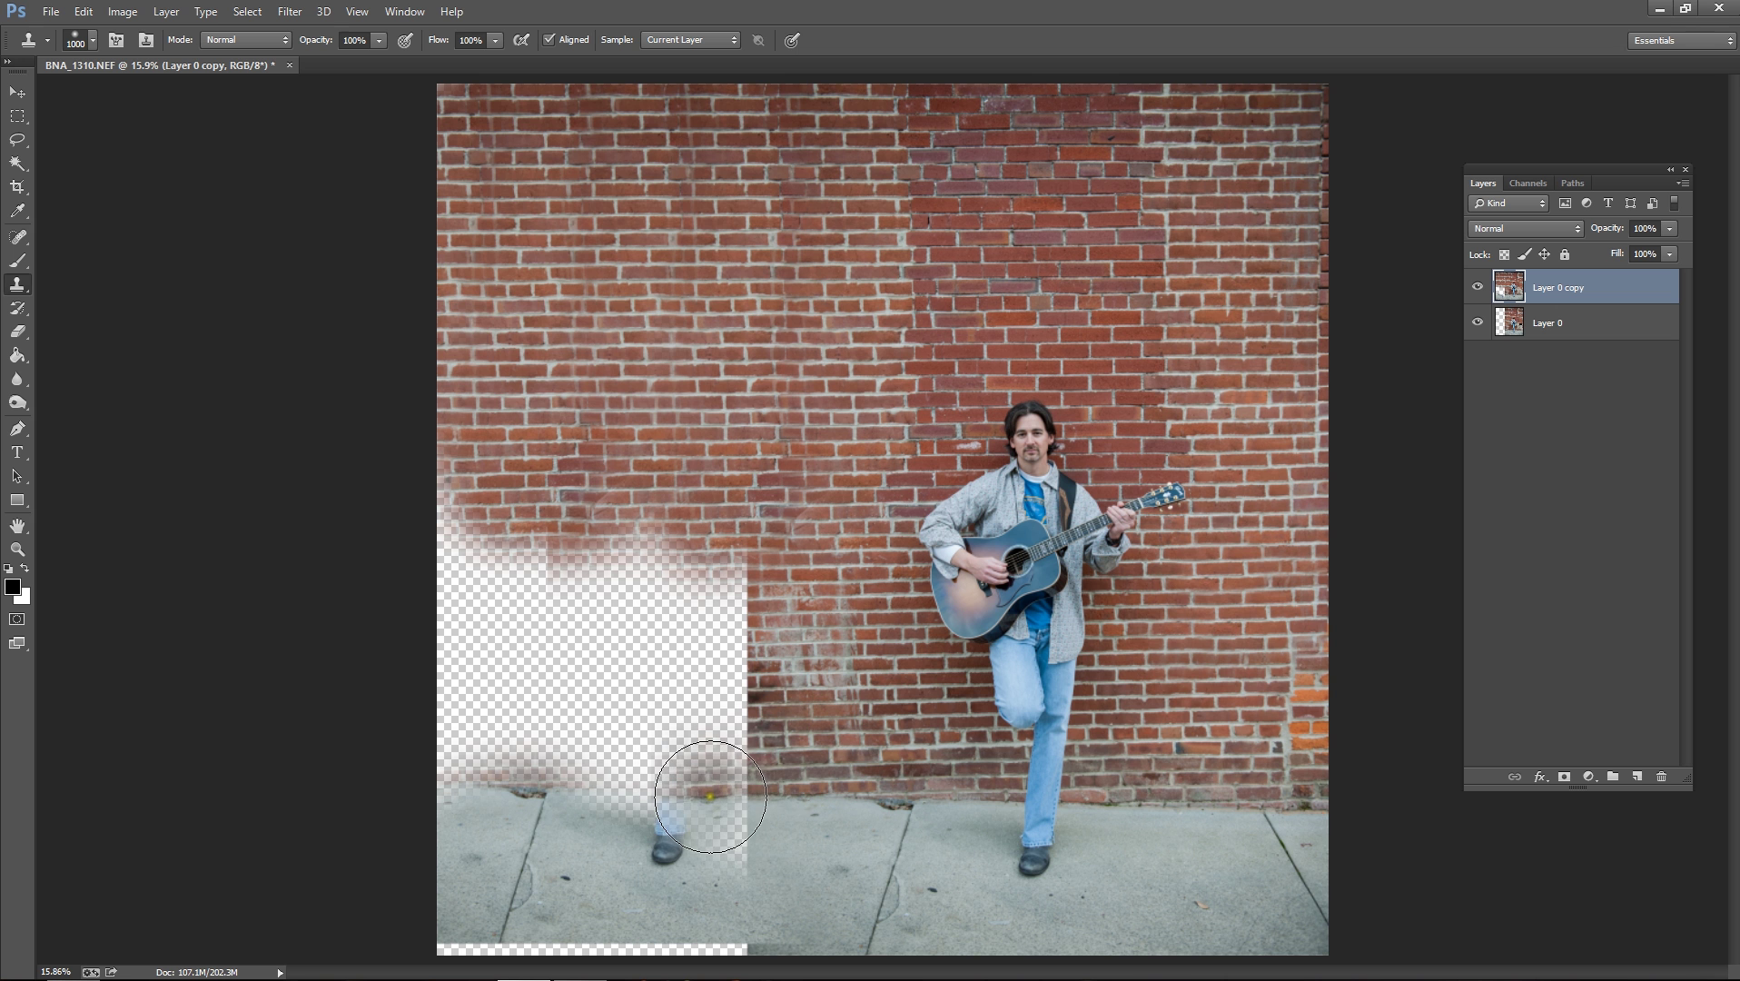
mouse_move(719, 794)
left_mouse_down()
mouse_move(629, 784)
mouse_move(662, 775)
mouse_move(733, 675)
mouse_move(701, 667)
mouse_move(692, 622)
mouse_move(746, 571)
left_mouse_up()
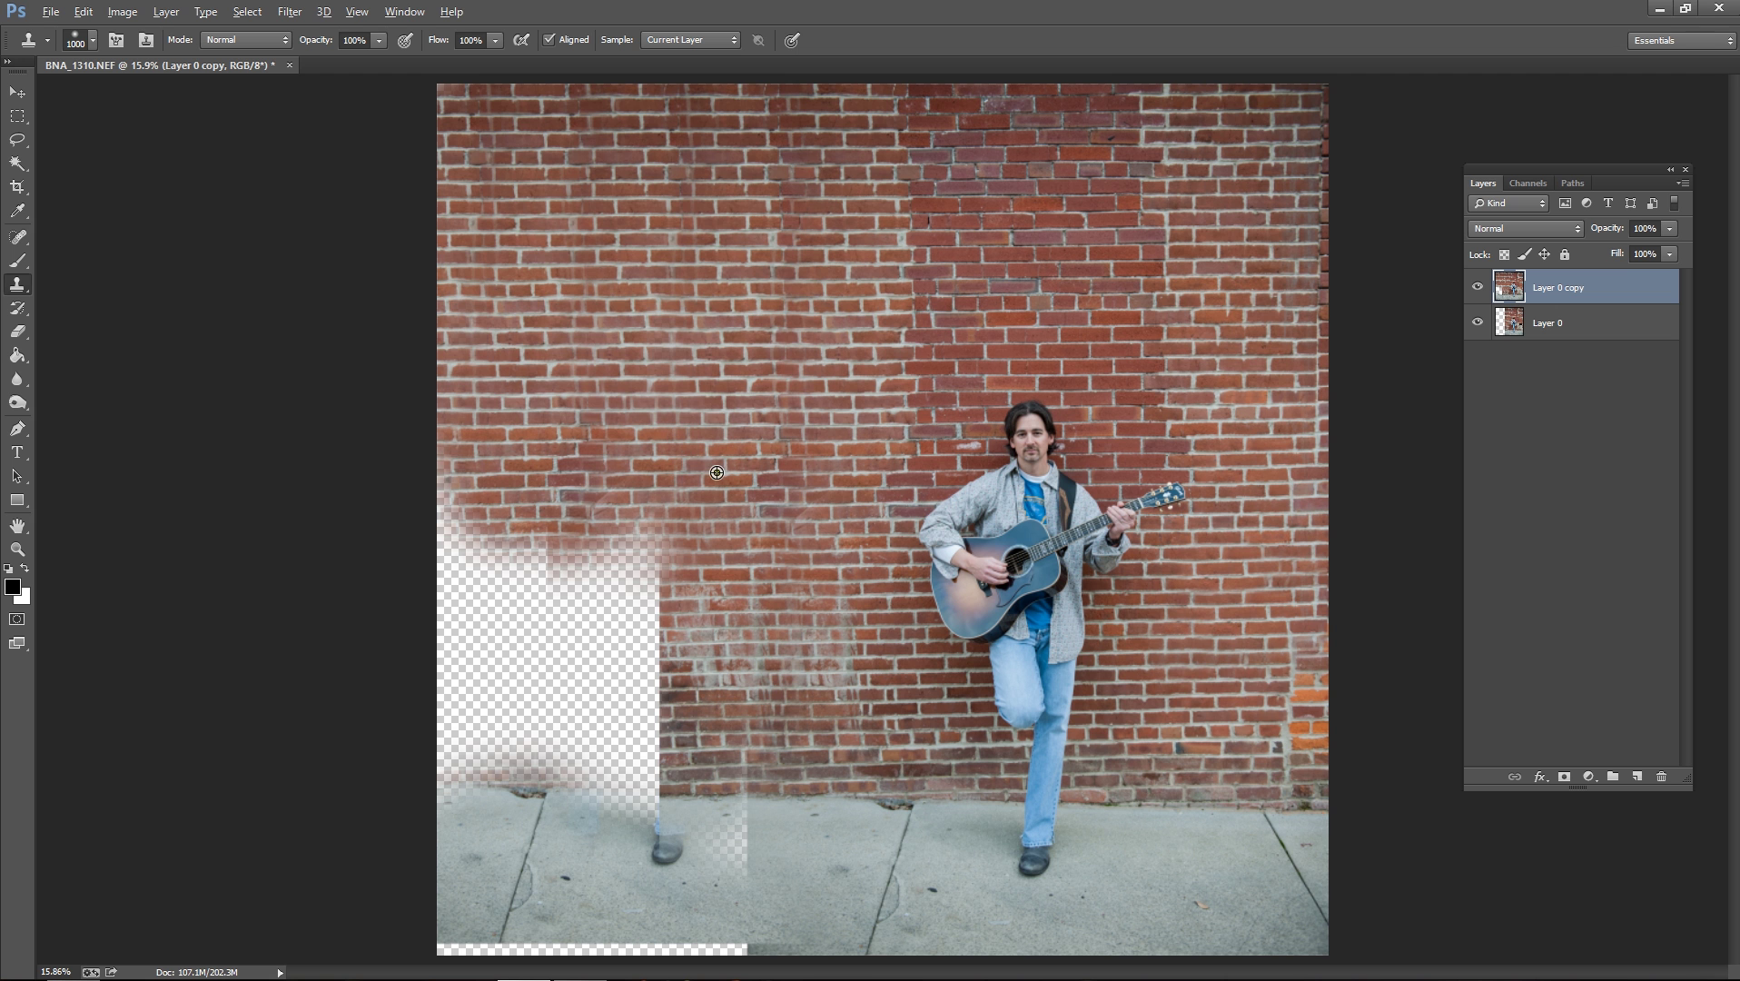
mouse_move(602, 636)
left_mouse_down()
mouse_move(638, 581)
mouse_move(590, 609)
mouse_move(500, 598)
mouse_move(465, 508)
mouse_move(427, 518)
mouse_move(434, 459)
mouse_move(449, 592)
left_mouse_up()
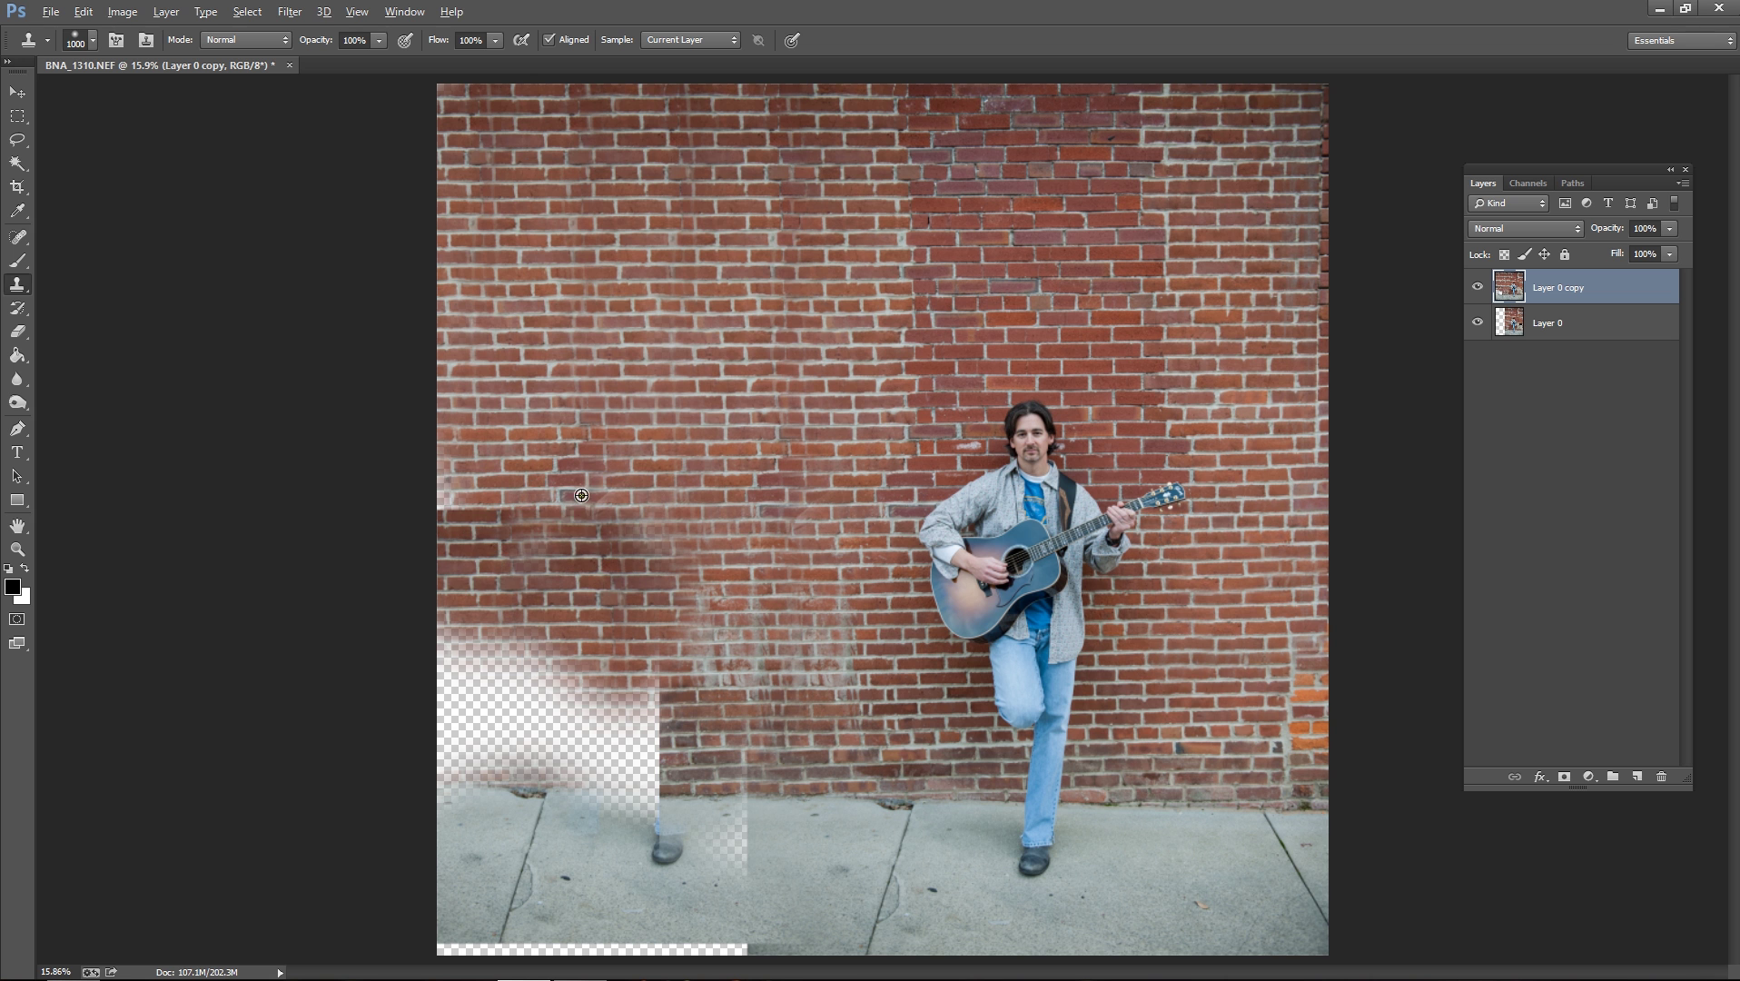
- Try to clone bricks over the pale spot at the wall's far-left edge, and undo the stamp
left_click(570, 509, "alt")
left_click(456, 498)
key("ctrl+z")
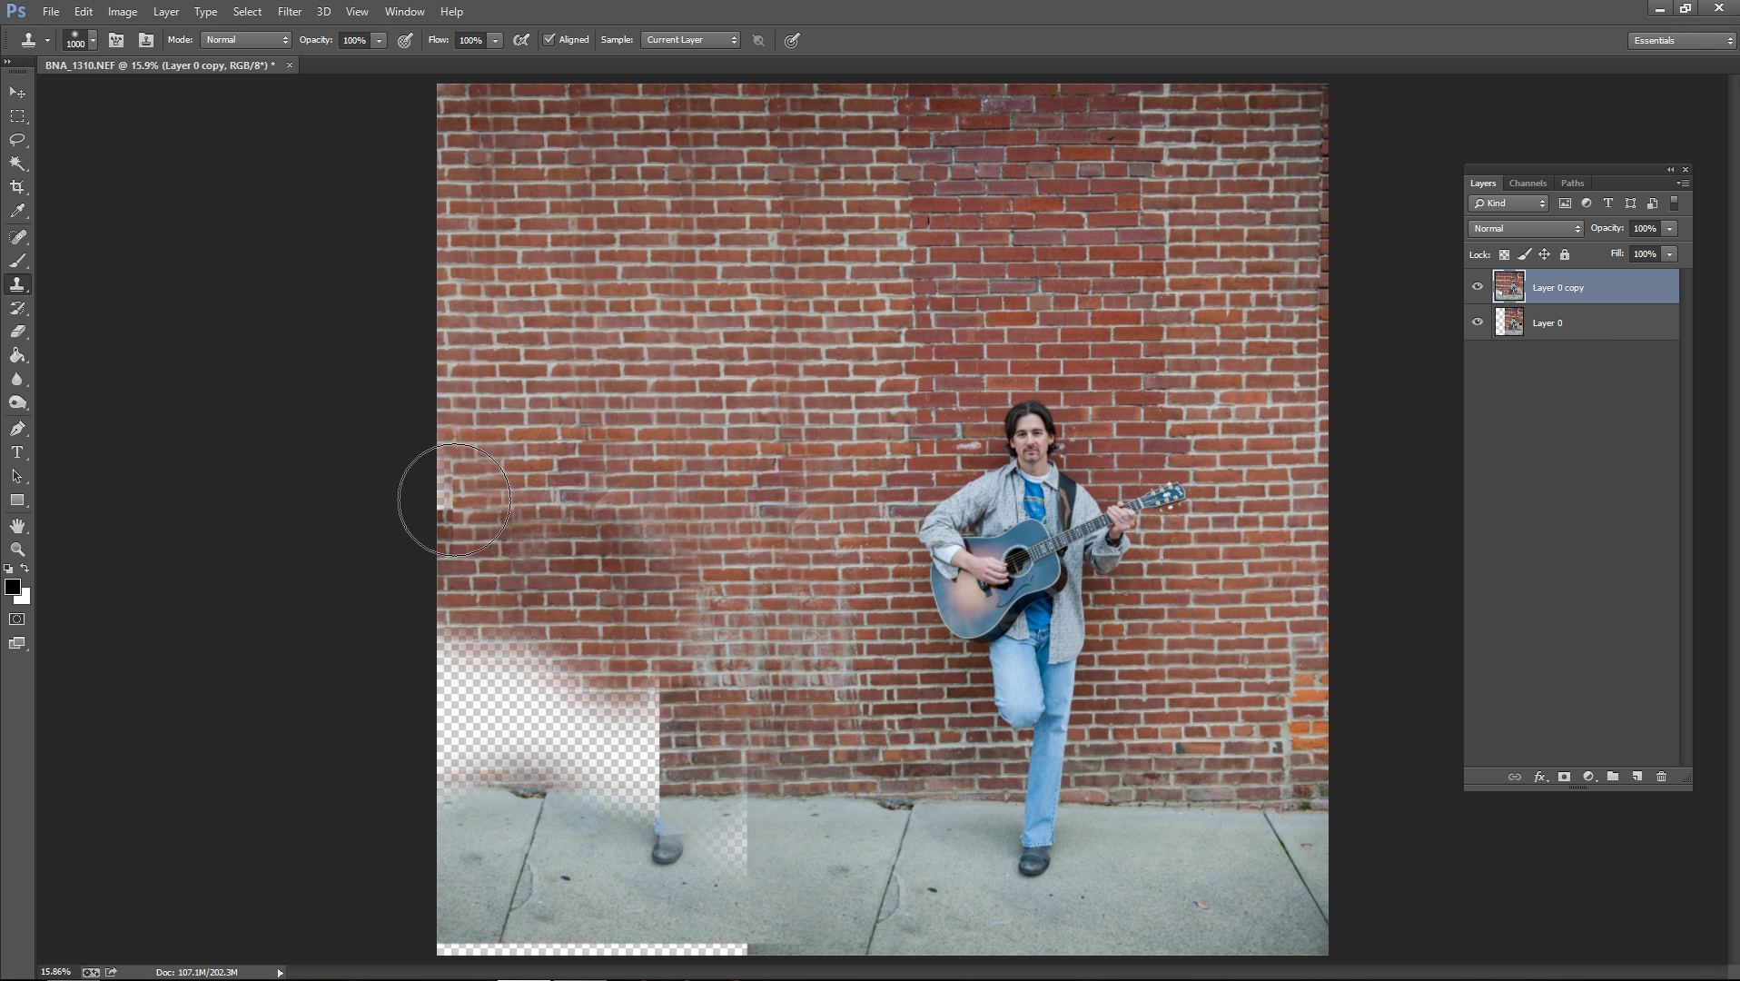
left_click(432, 501)
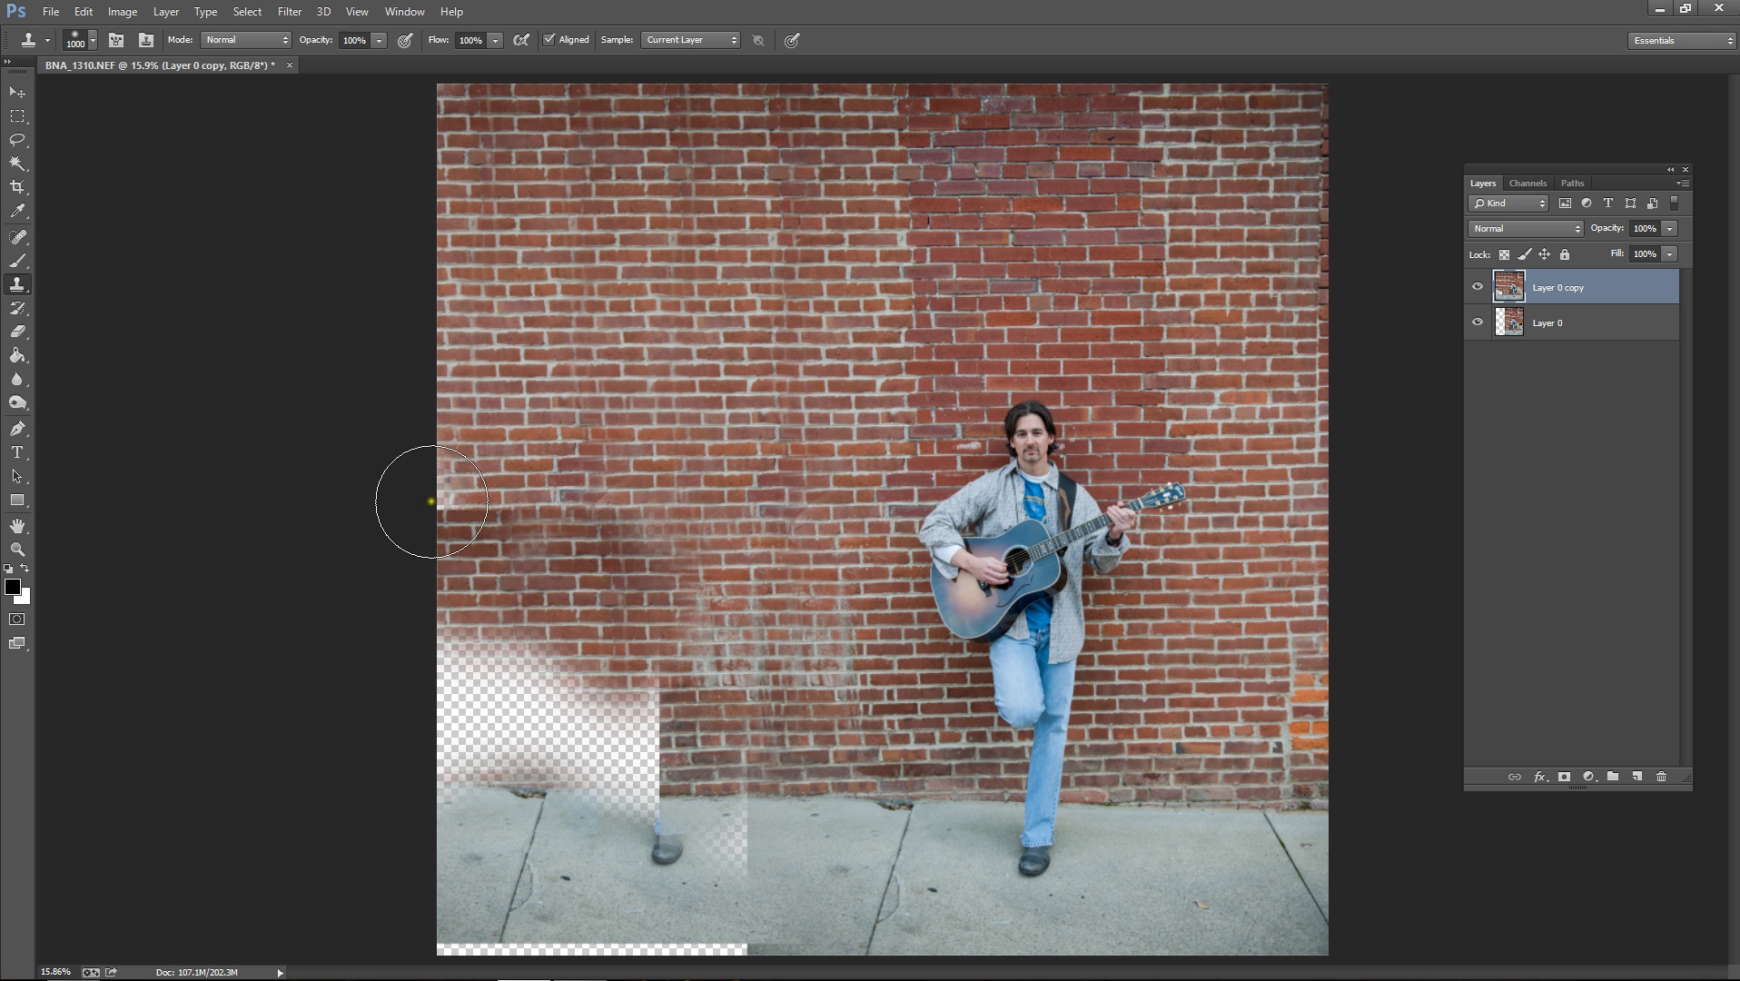
- Clone clean pavement over the stray copied shoe and the semi-transparent patch beside it
left_click(745, 789)
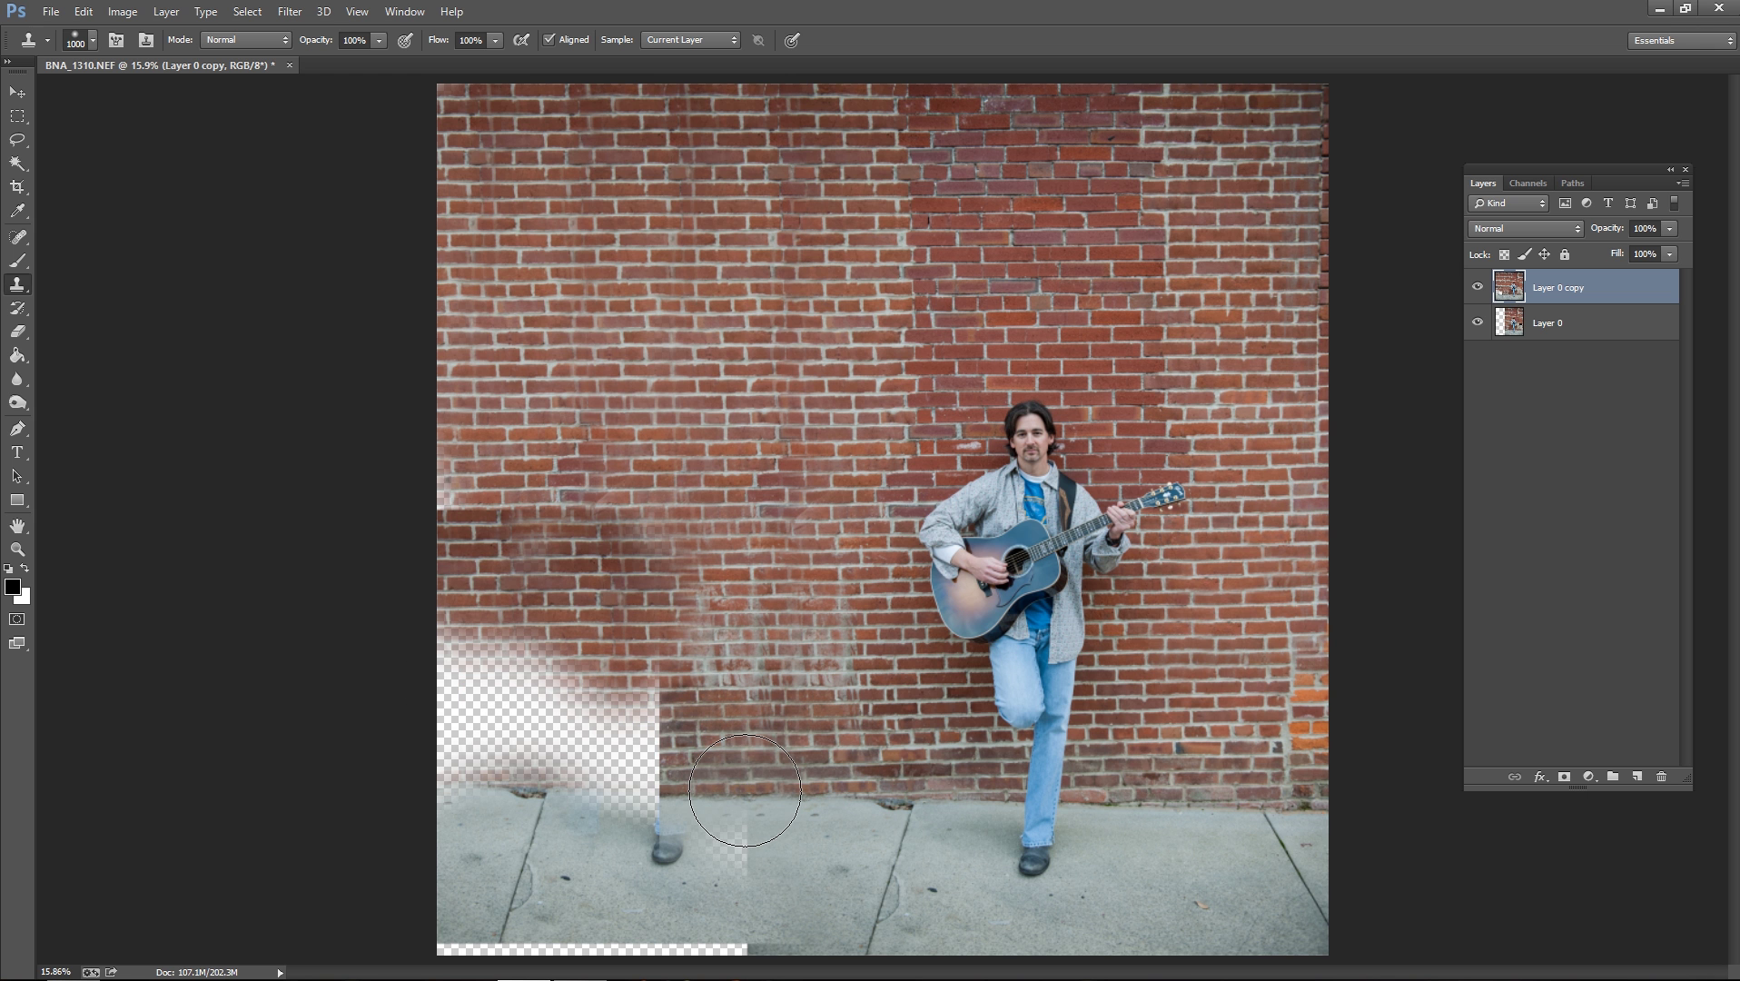
mouse_move(745, 791)
left_mouse_down()
mouse_move(762, 751)
mouse_move(711, 839)
left_mouse_up()
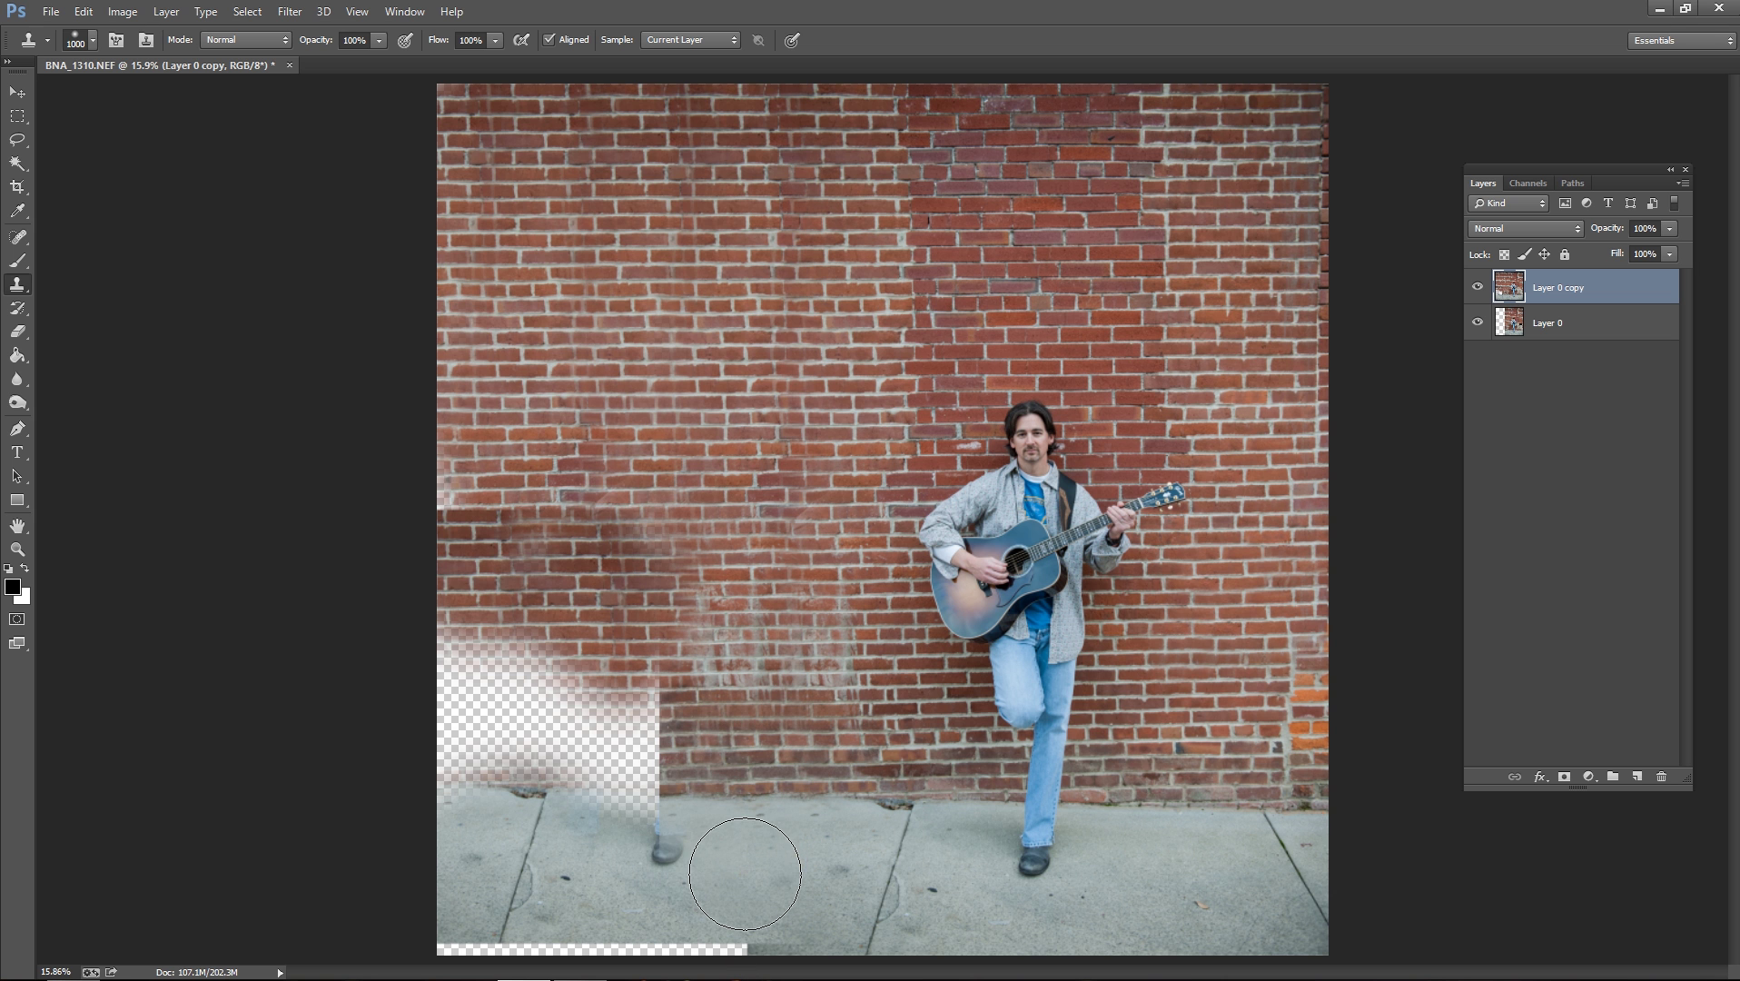
mouse_move(694, 859)
left_mouse_down()
mouse_move(636, 865)
mouse_move(678, 886)
mouse_move(702, 939)
mouse_move(683, 892)
mouse_move(628, 864)
left_mouse_up()
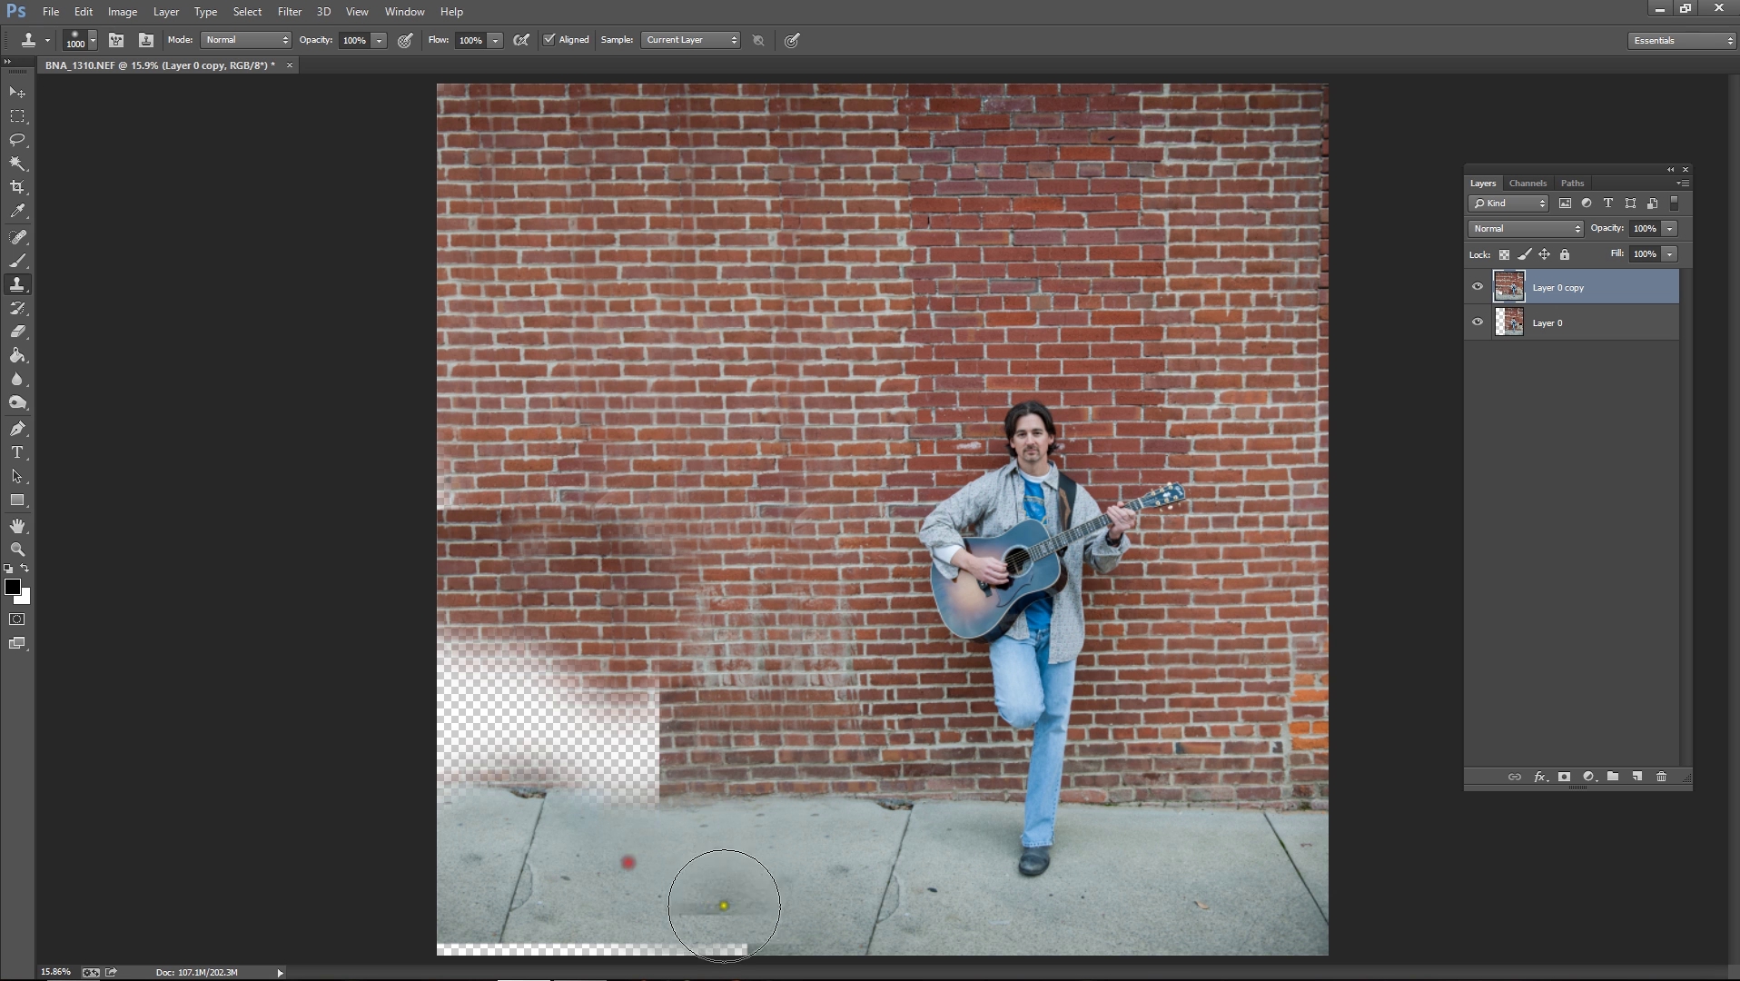
- Clone the lower brick rows and the wall-to-pavement edge across the remaining gap to the canvas's left edge
left_click(702, 805, "alt")
left_click_drag(583, 784, 606, 775)
left_click(616, 798)
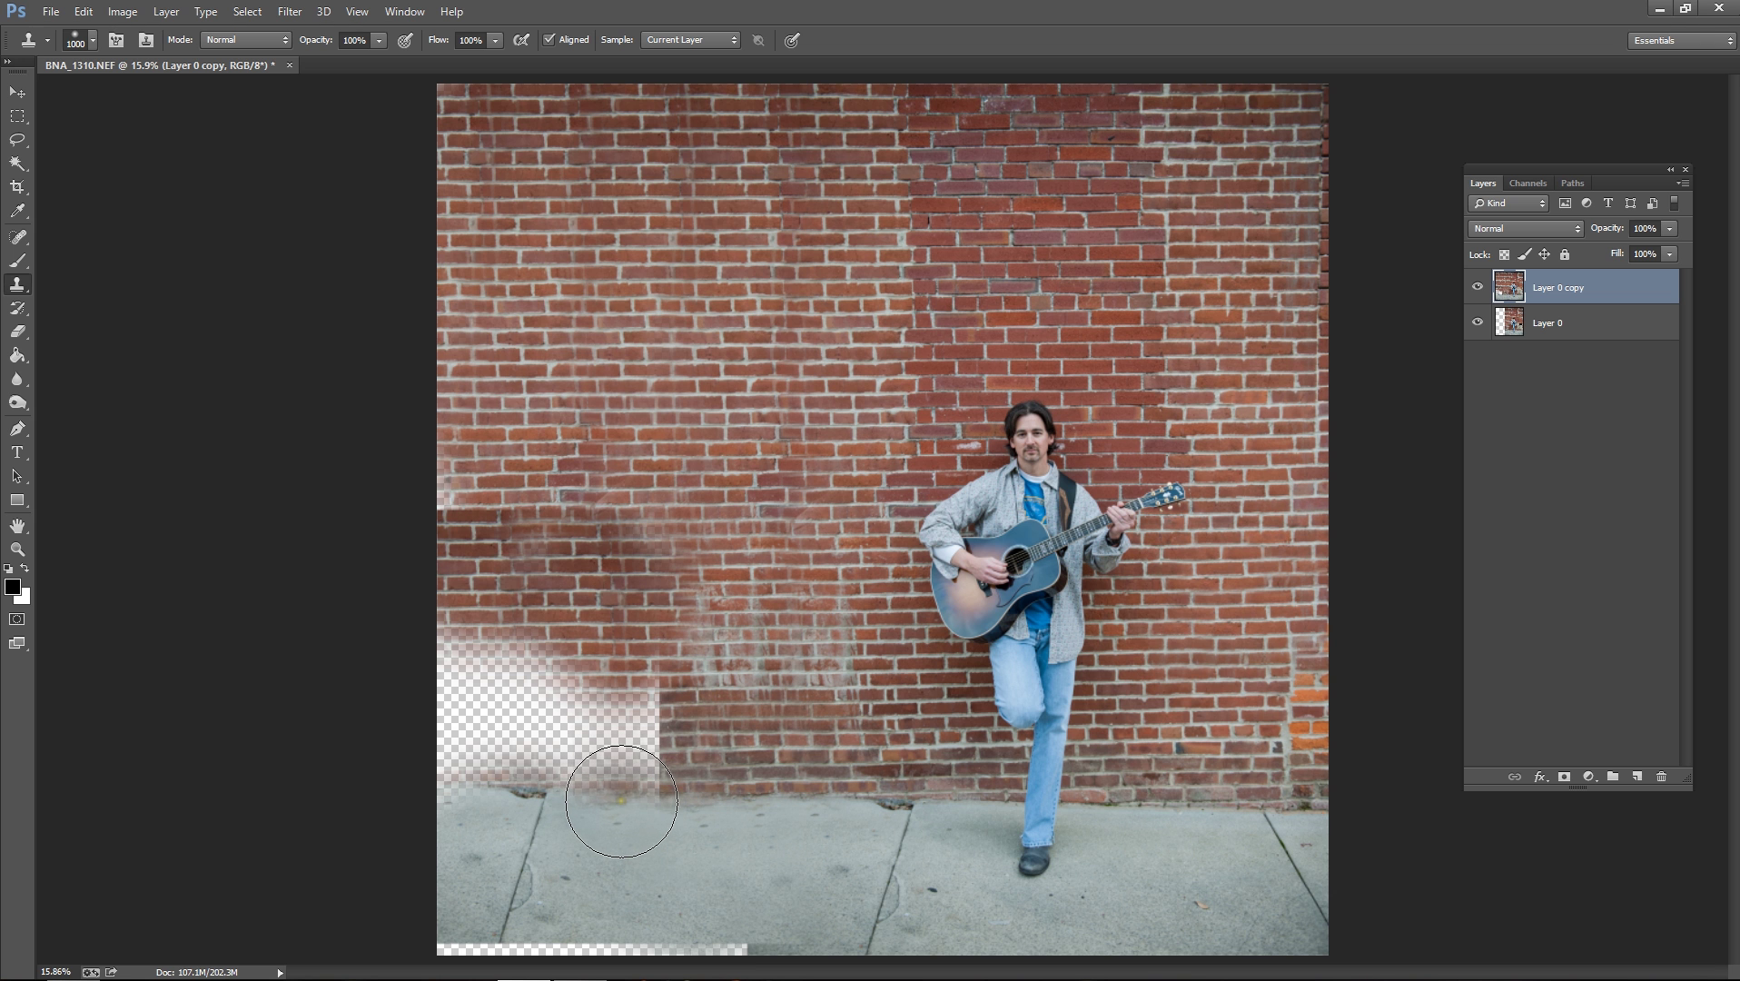
mouse_move(642, 743)
left_mouse_down()
mouse_move(656, 739)
mouse_move(625, 725)
left_mouse_up()
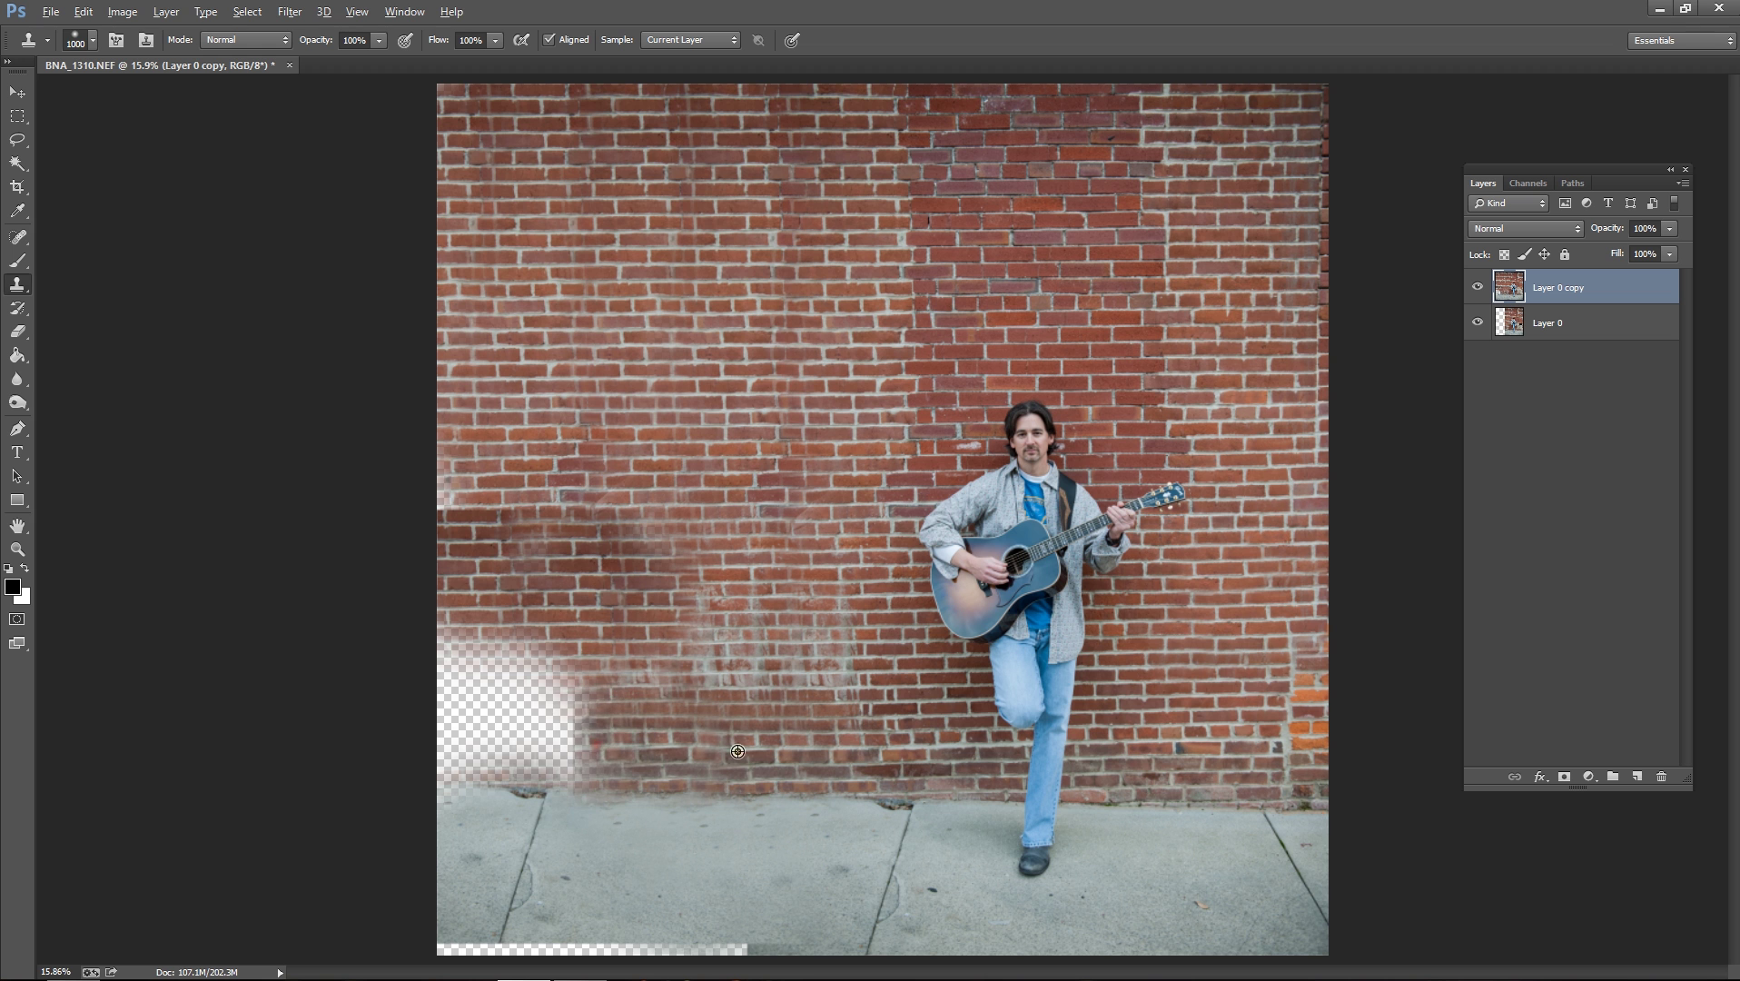
left_click(761, 768, "alt")
left_click(513, 727)
left_click(542, 752)
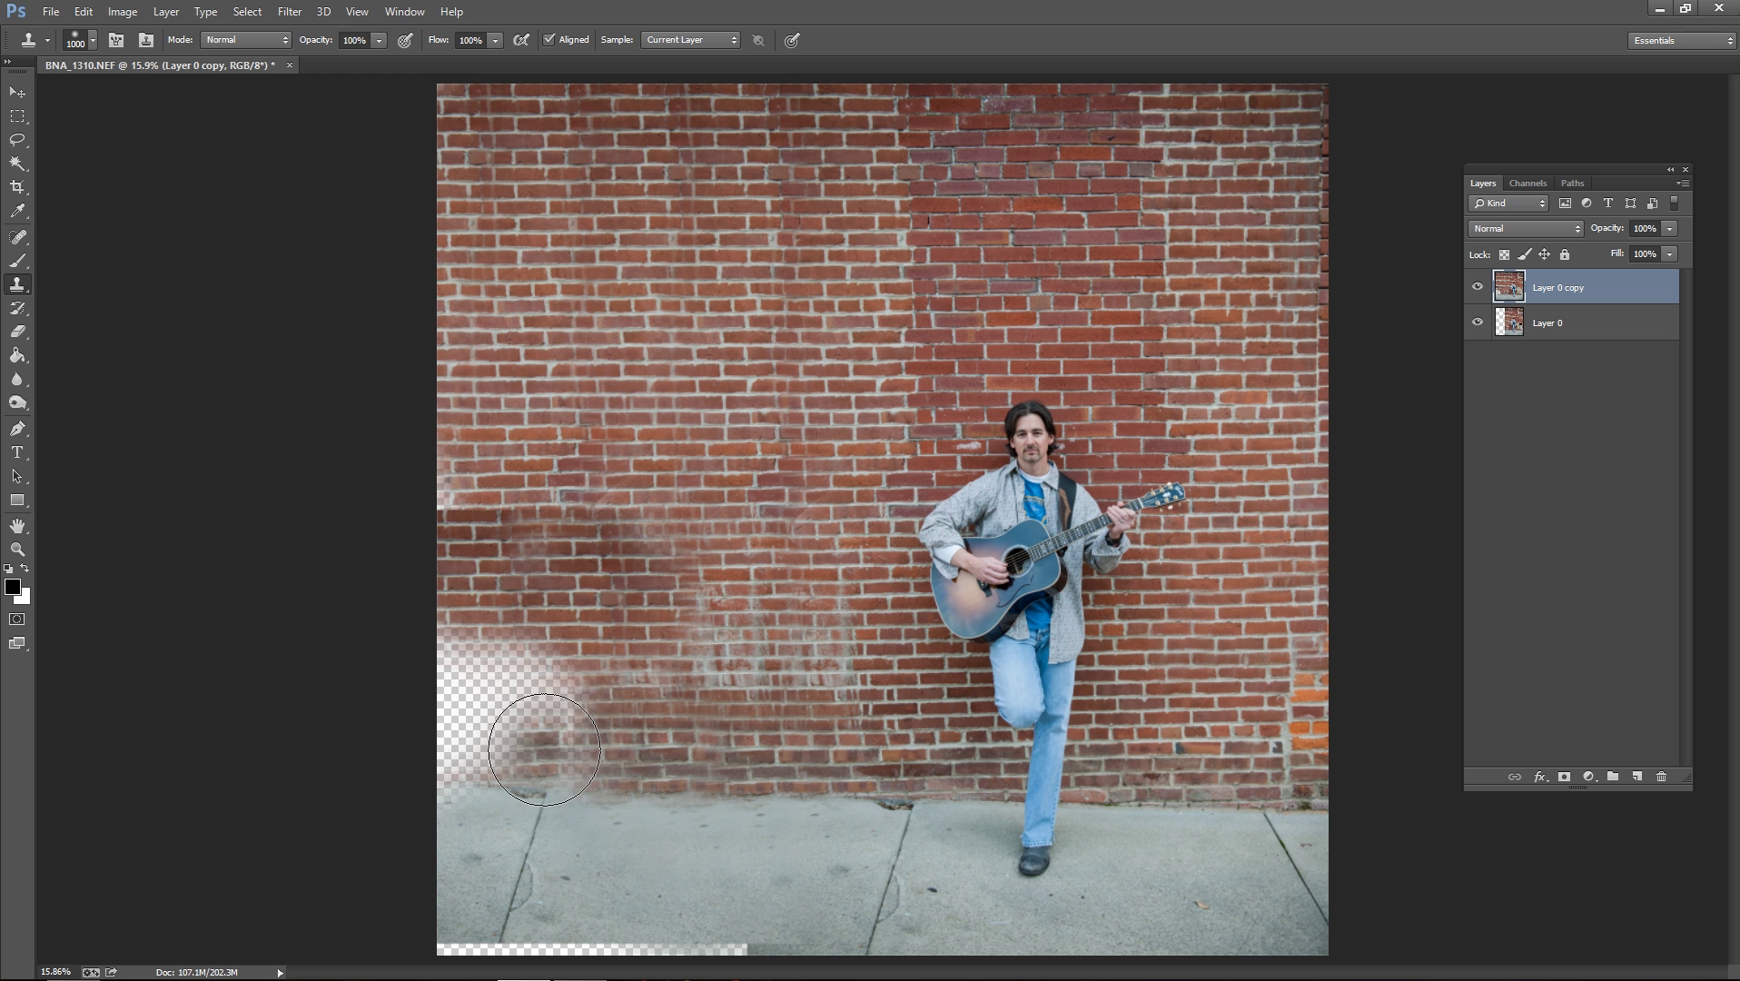
mouse_move(543, 749)
left_mouse_down()
mouse_move(554, 679)
mouse_move(437, 686)
mouse_move(440, 724)
mouse_move(471, 753)
mouse_move(425, 763)
left_mouse_up()
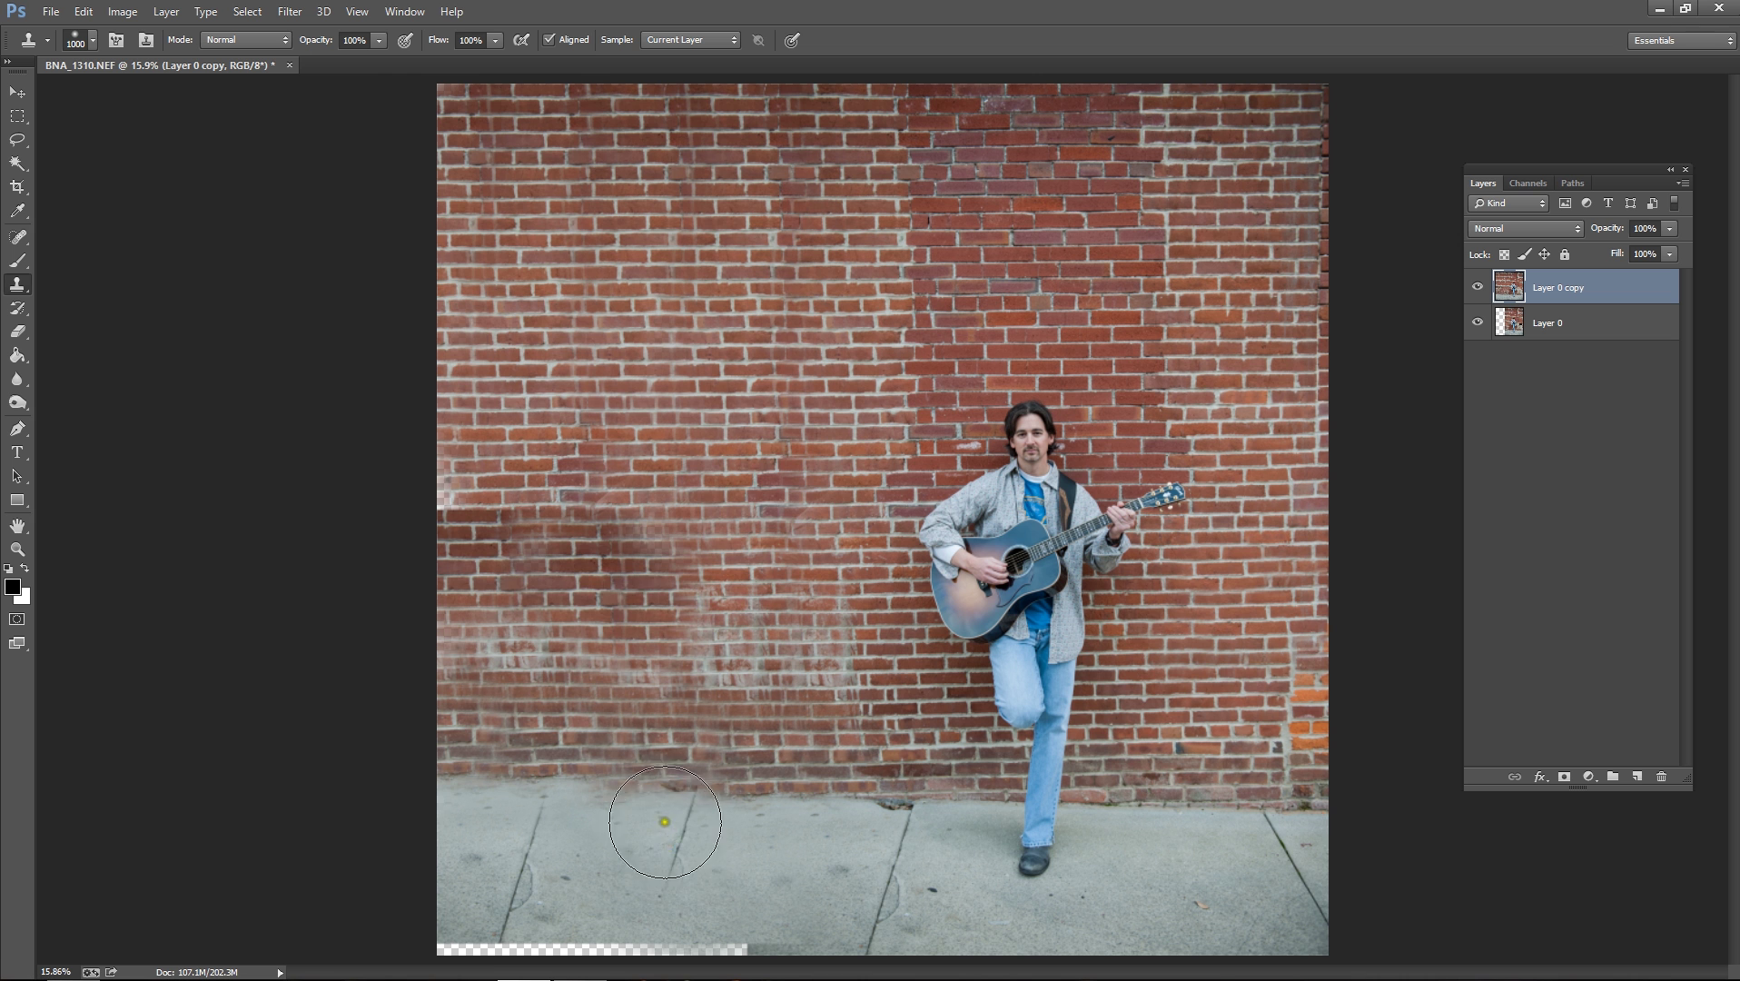
- Try single clone stamps on the bricks and the pavement left of the guitarist, and undo each one
left_click(750, 571)
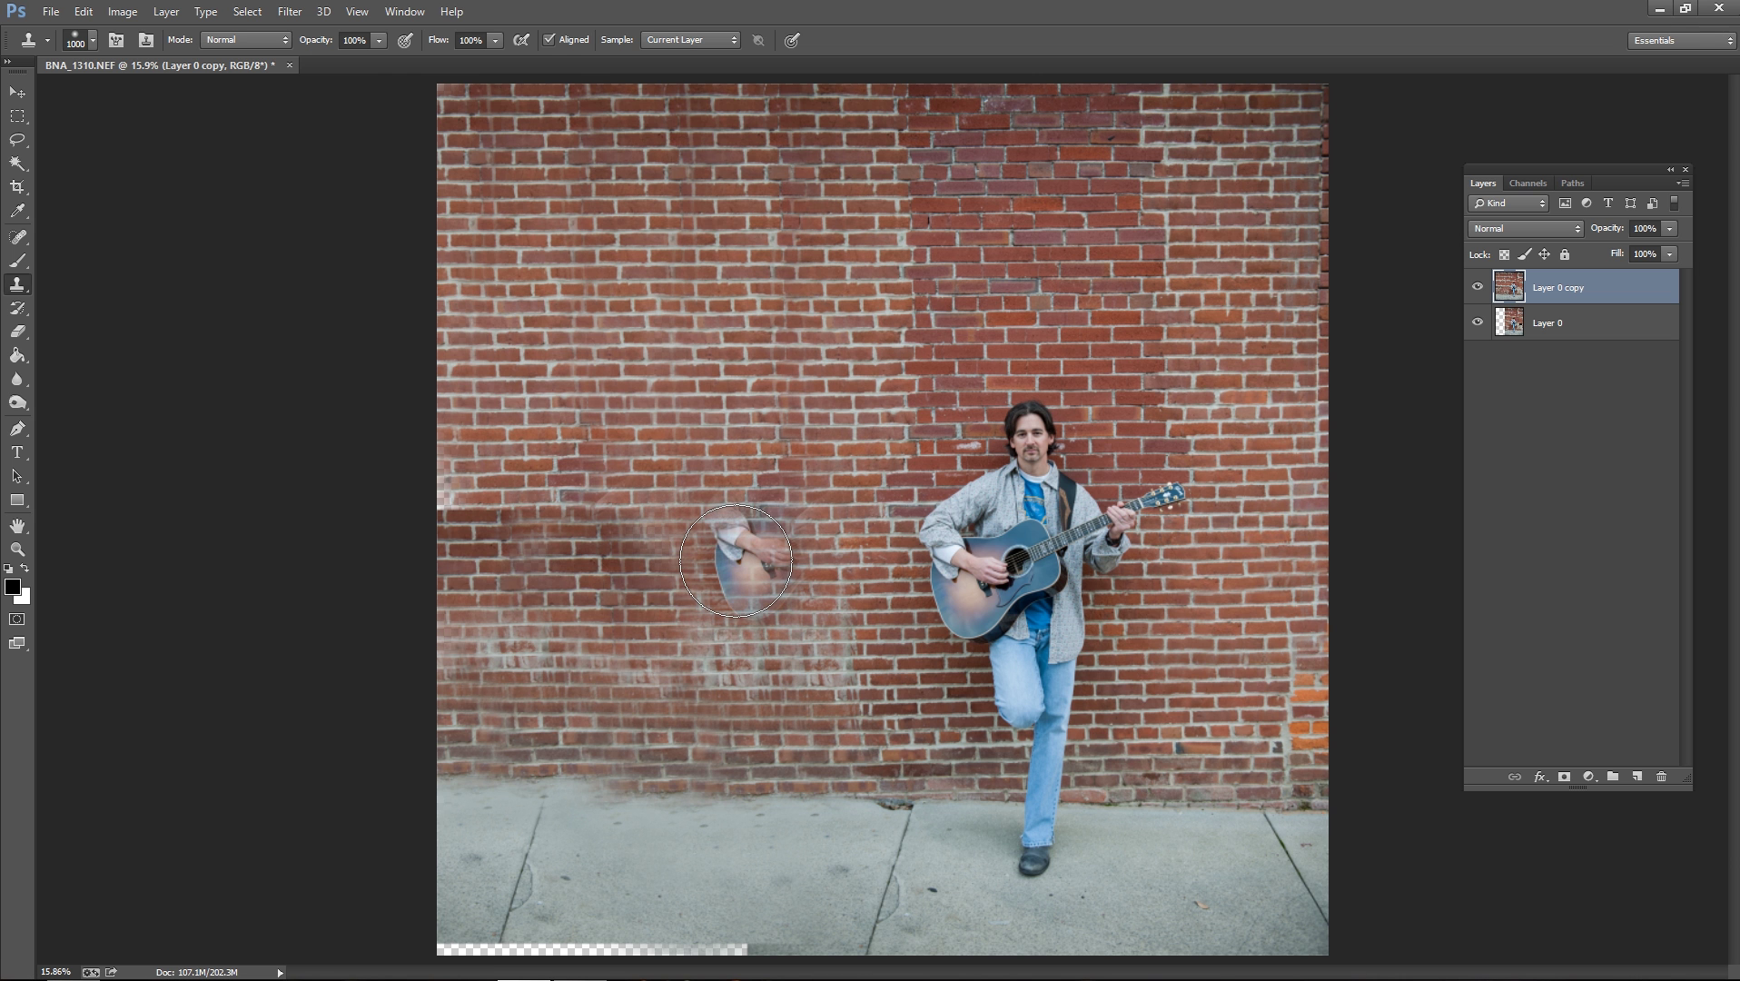
key("ctrl+z")
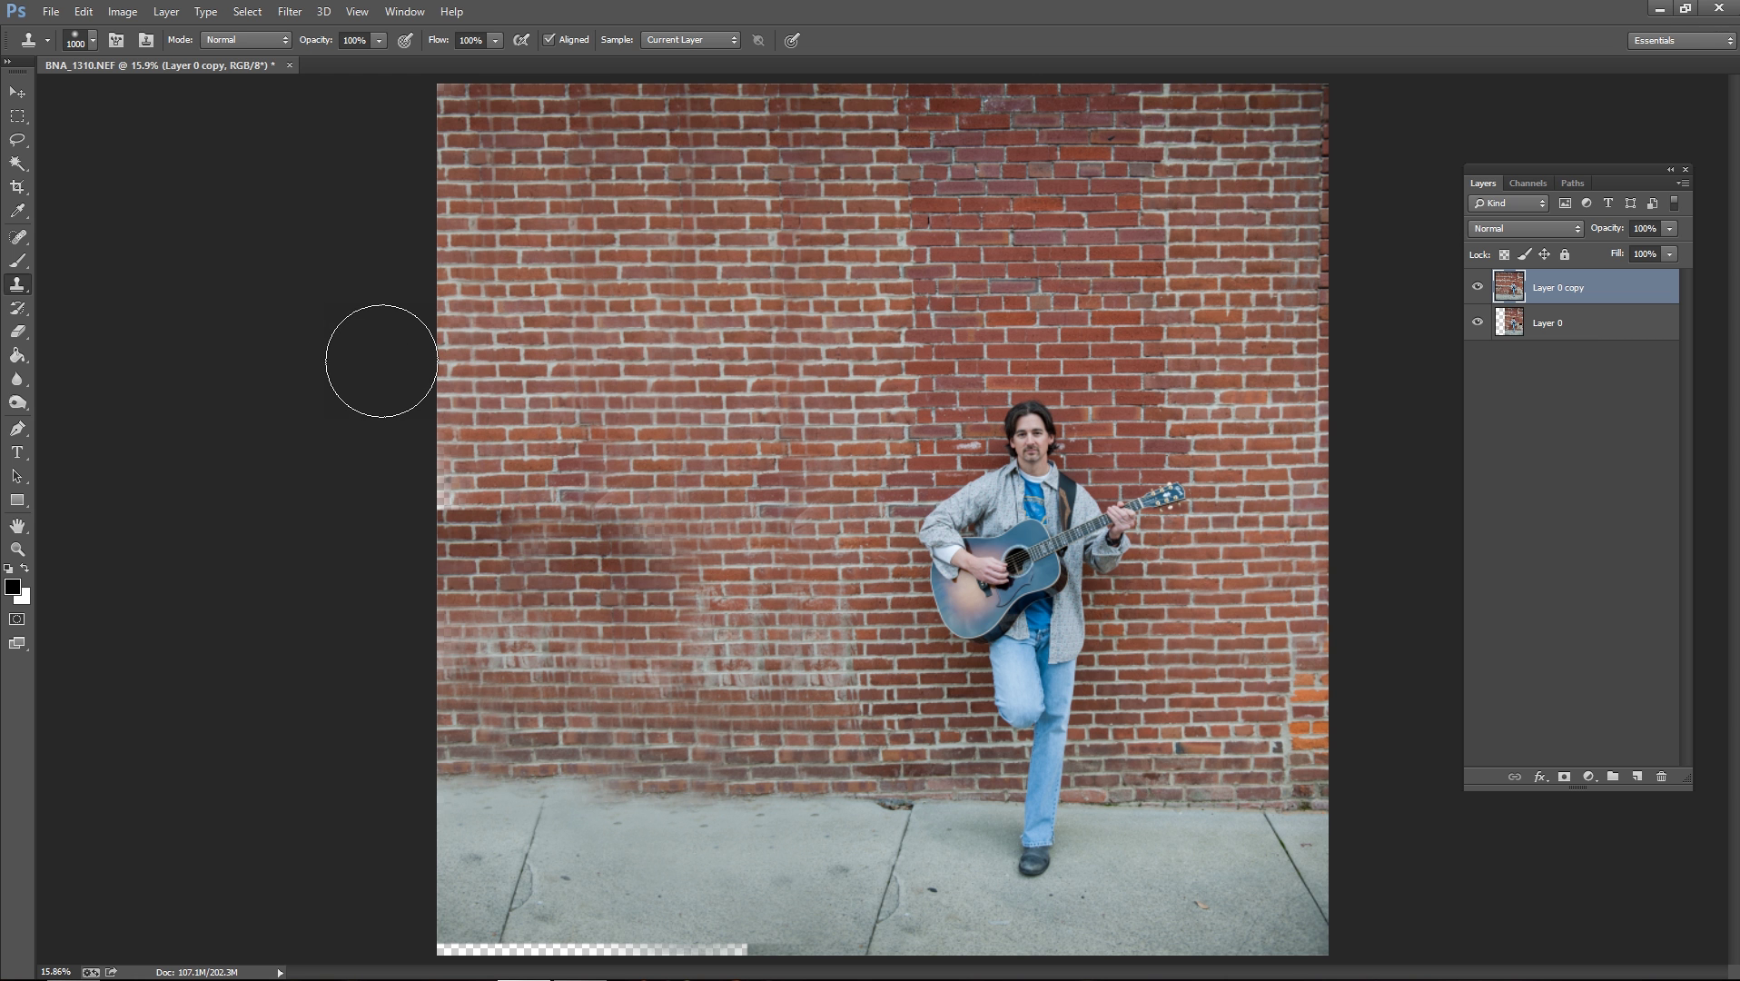
left_click(789, 874)
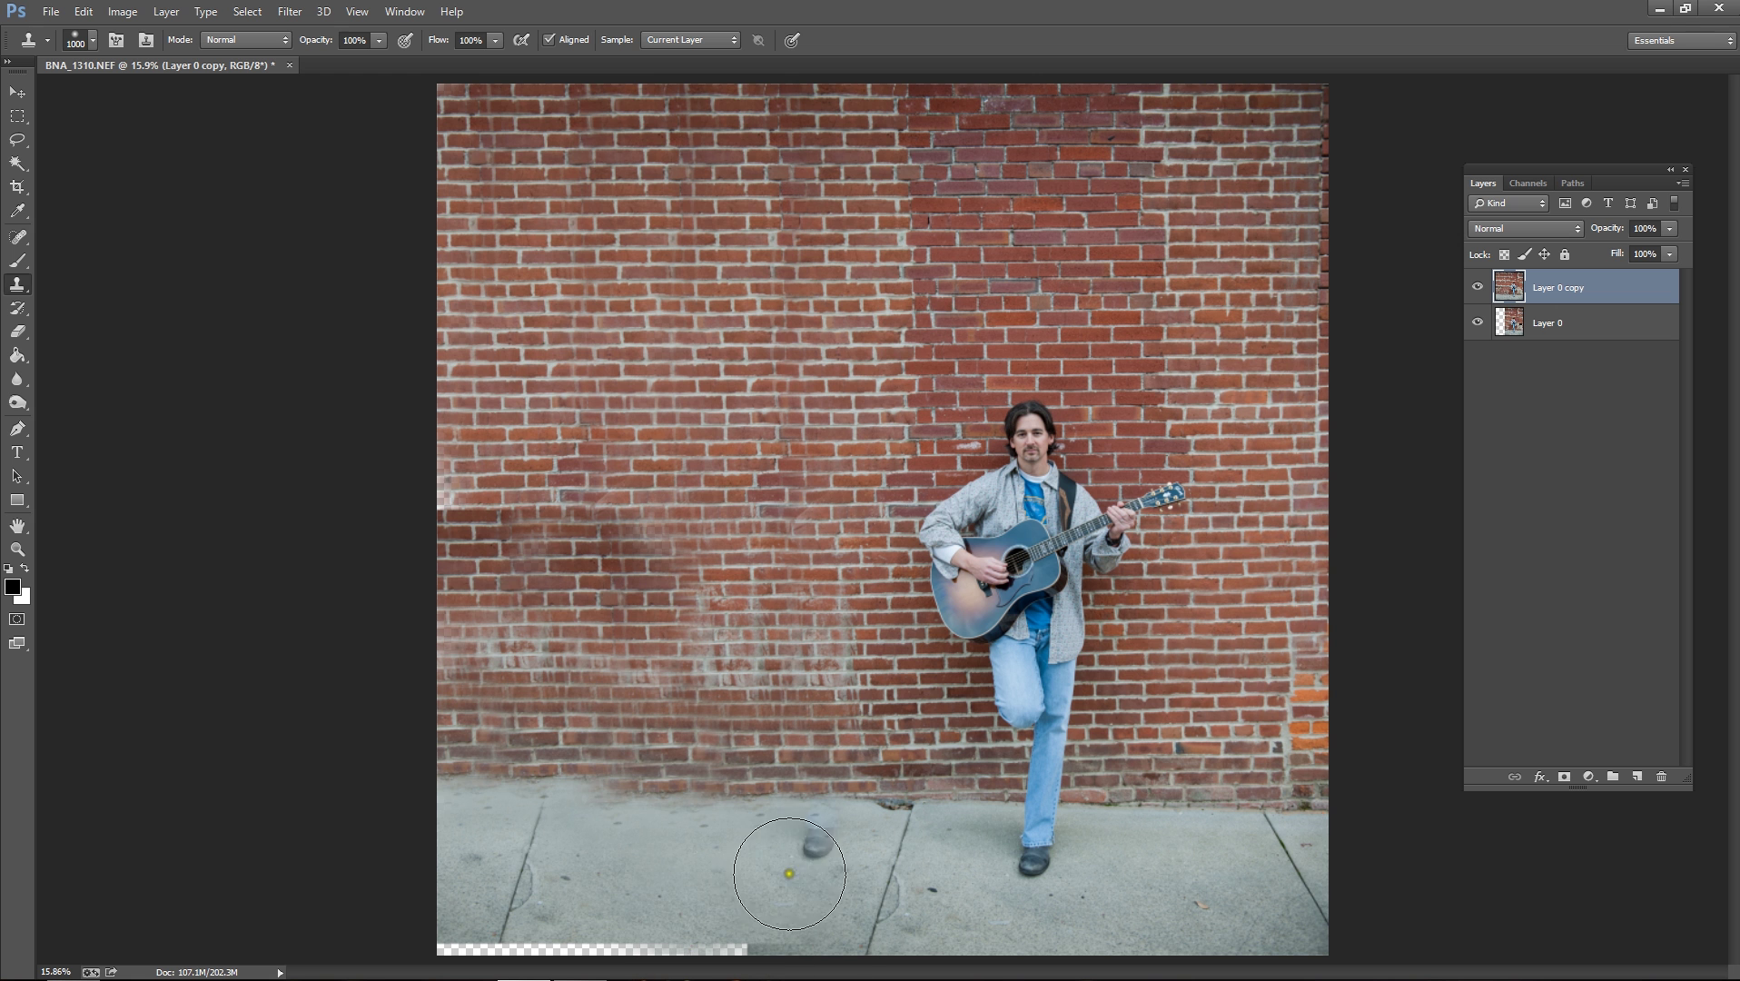
key("ctrl+z")
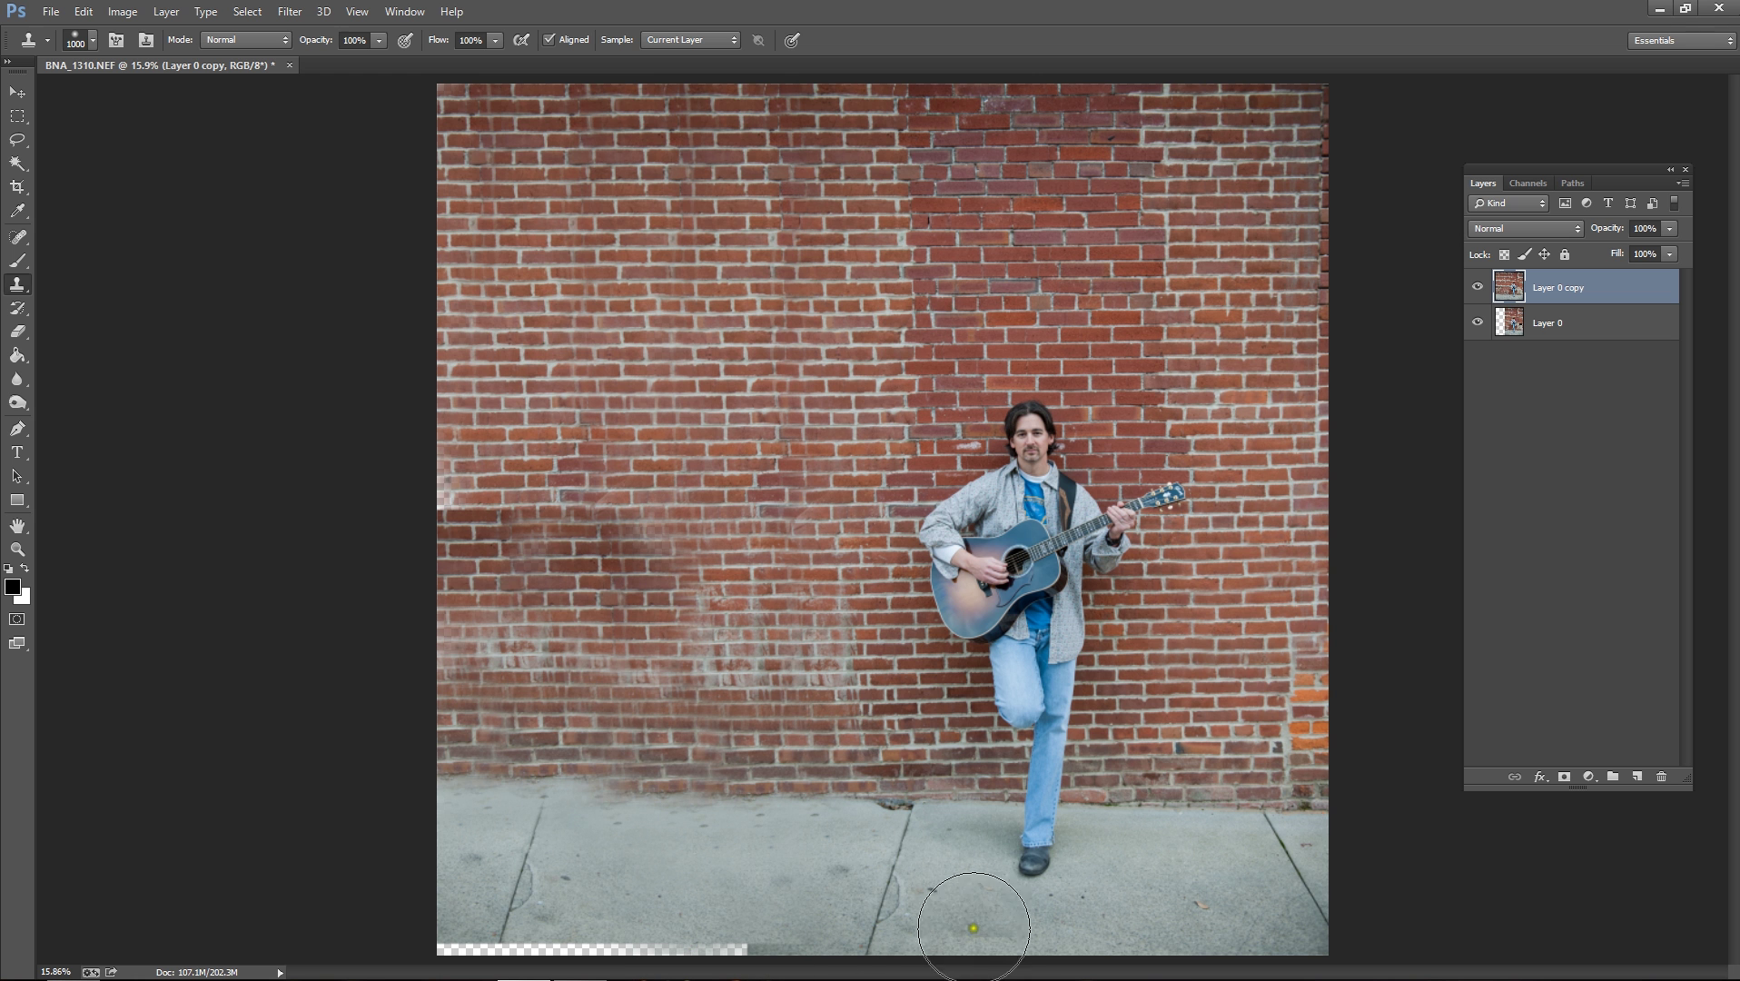
- Hide the retouched layer to compare the extended wall with the original photo
key("alt")
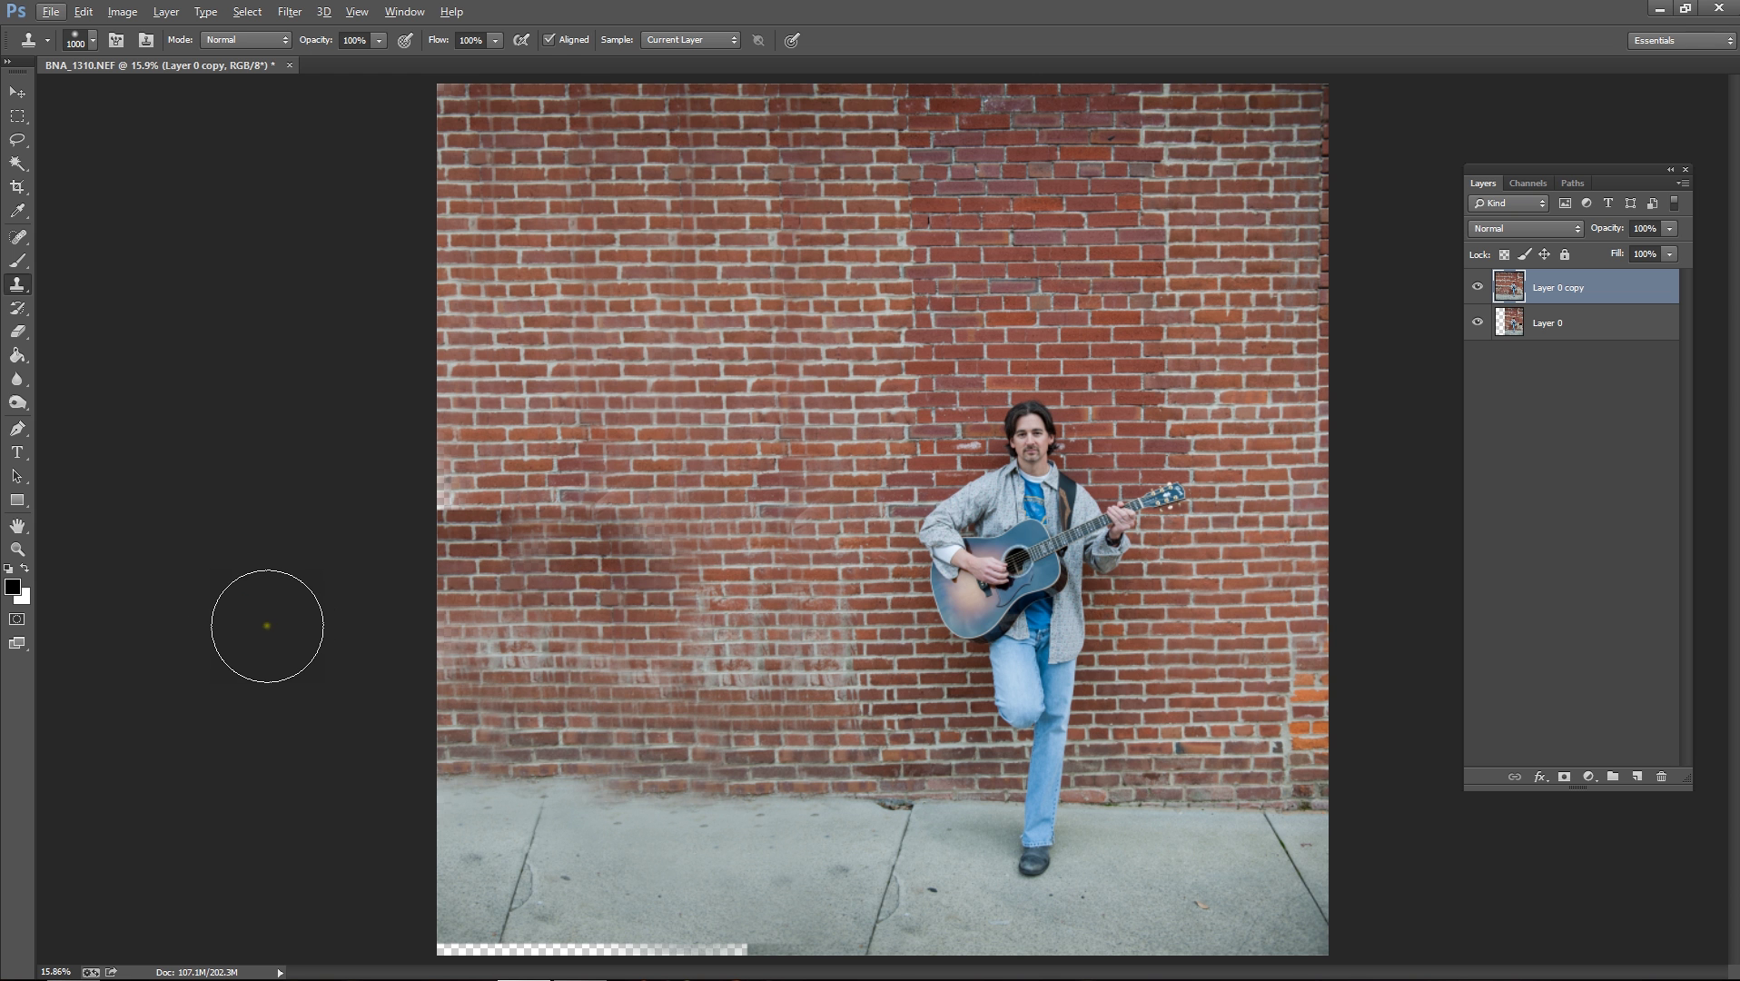
left_click(1476, 288)
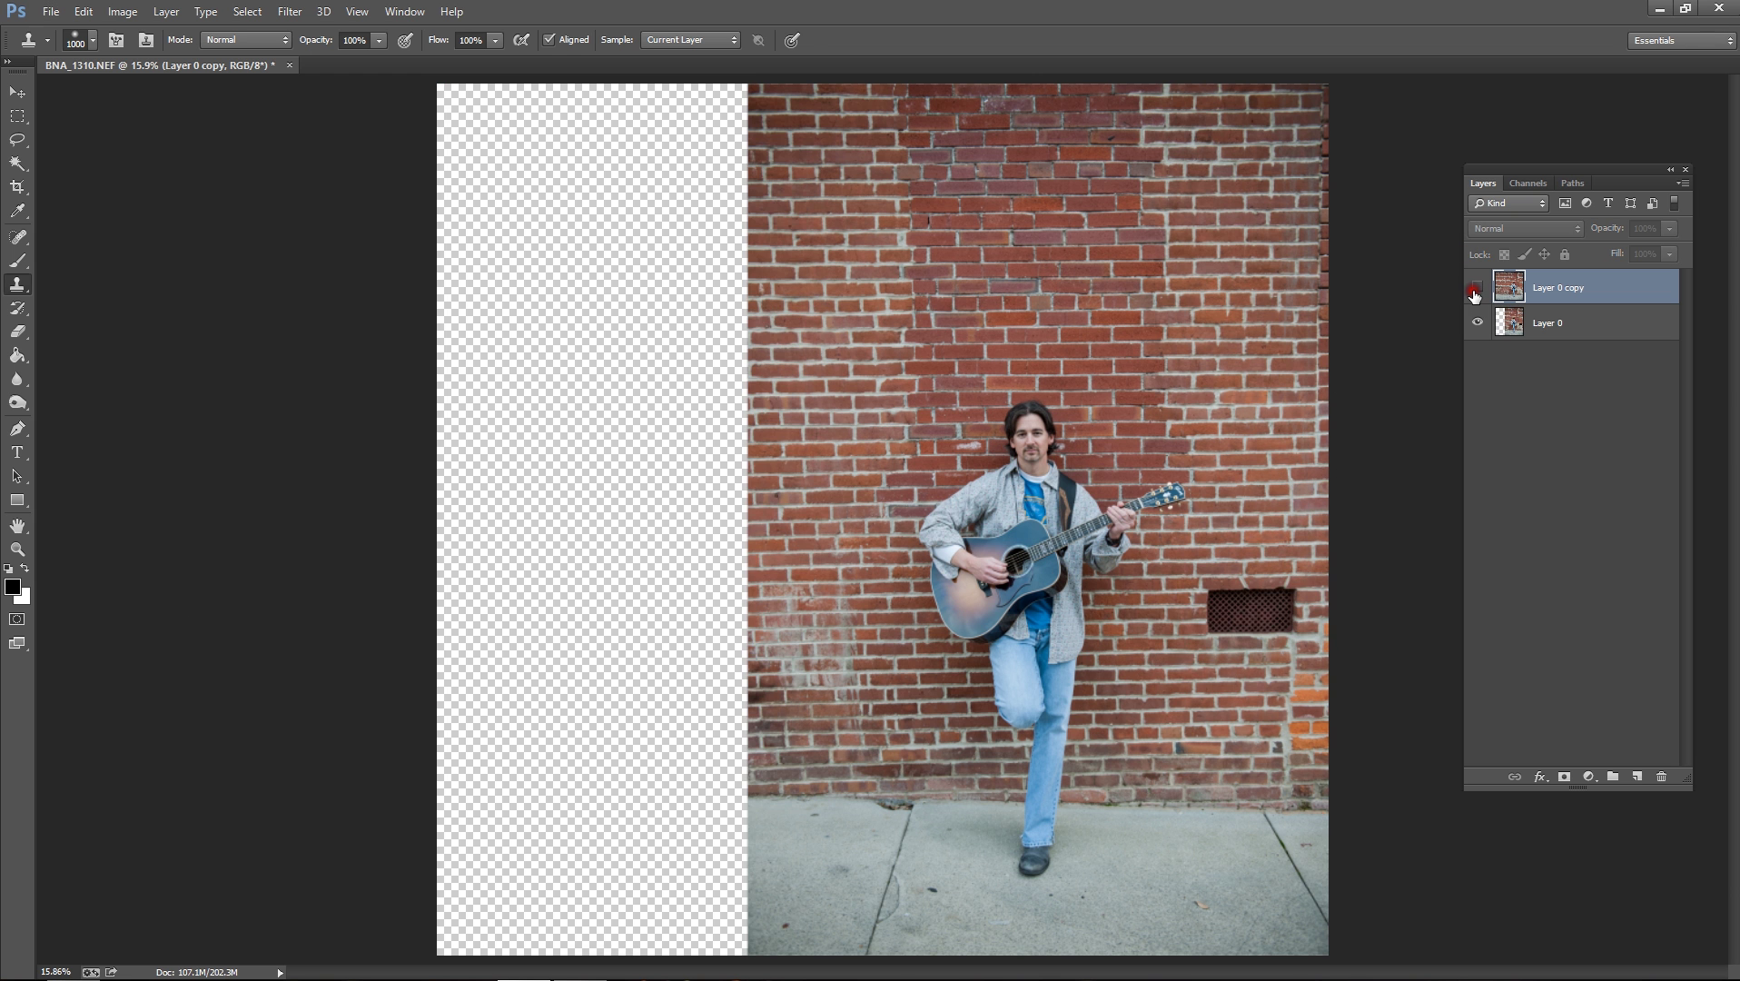
- Toggle the retouched layer's visibility several times to compare the extended, vent-free wall with the original photo, leaving it shown
left_click(1476, 288)
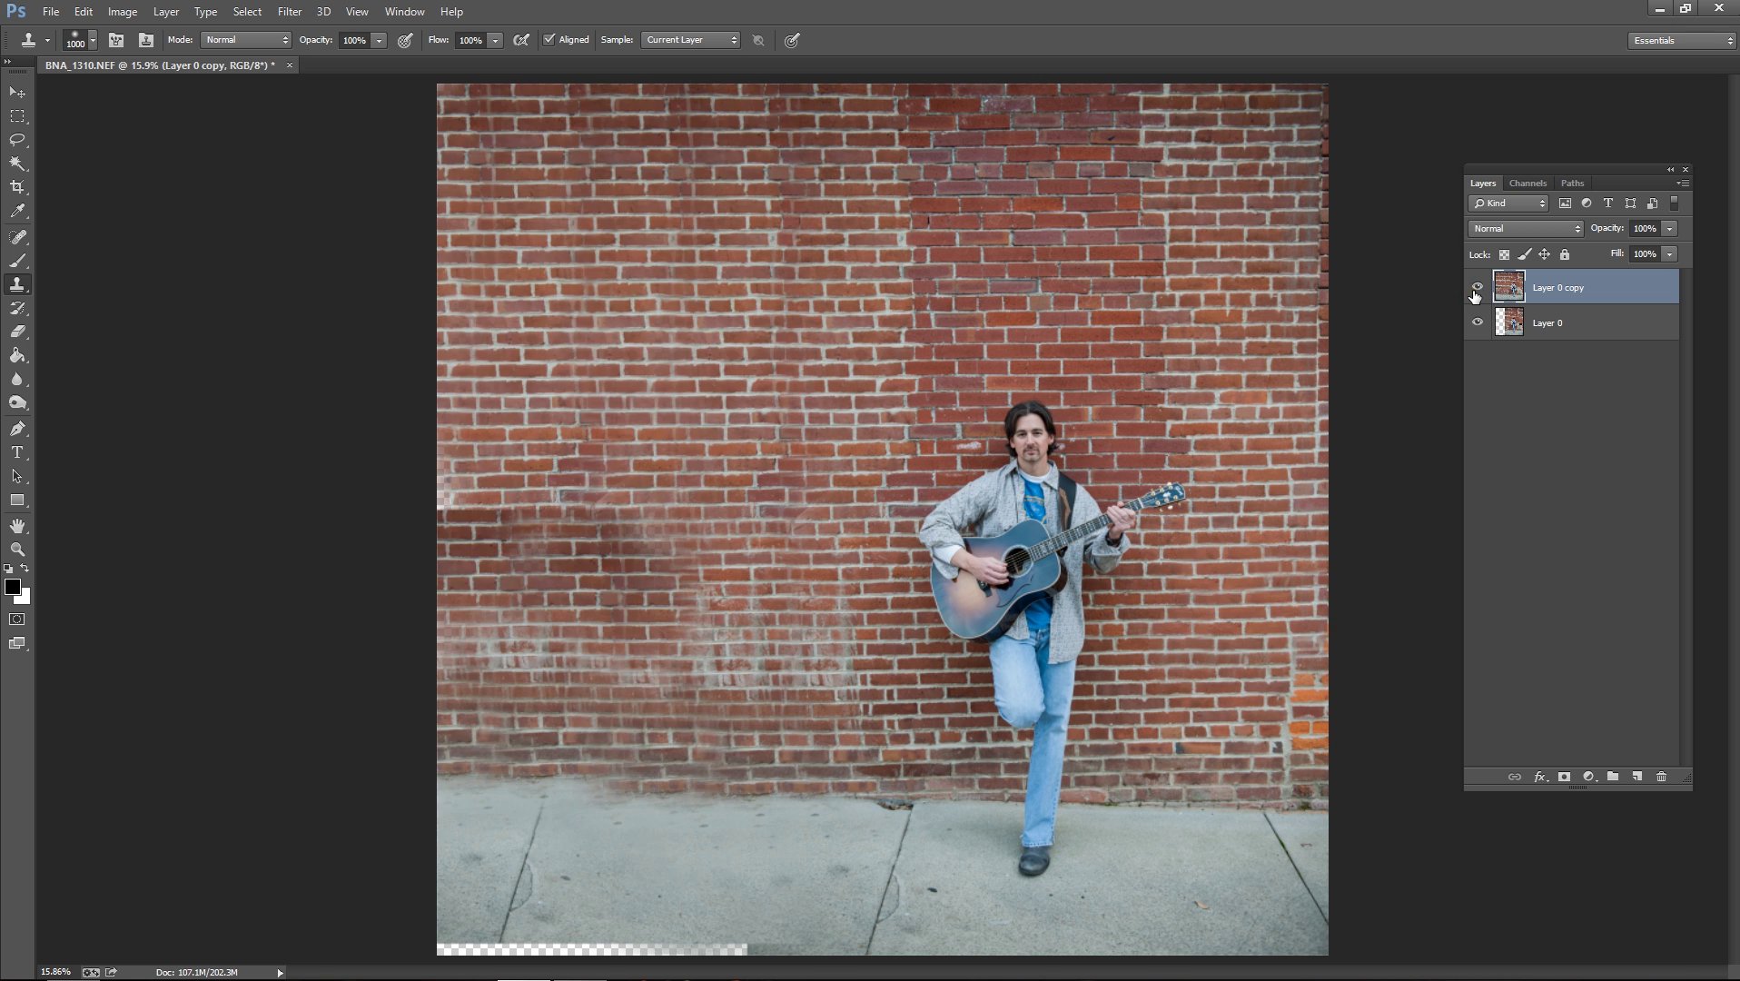
left_click(1476, 288)
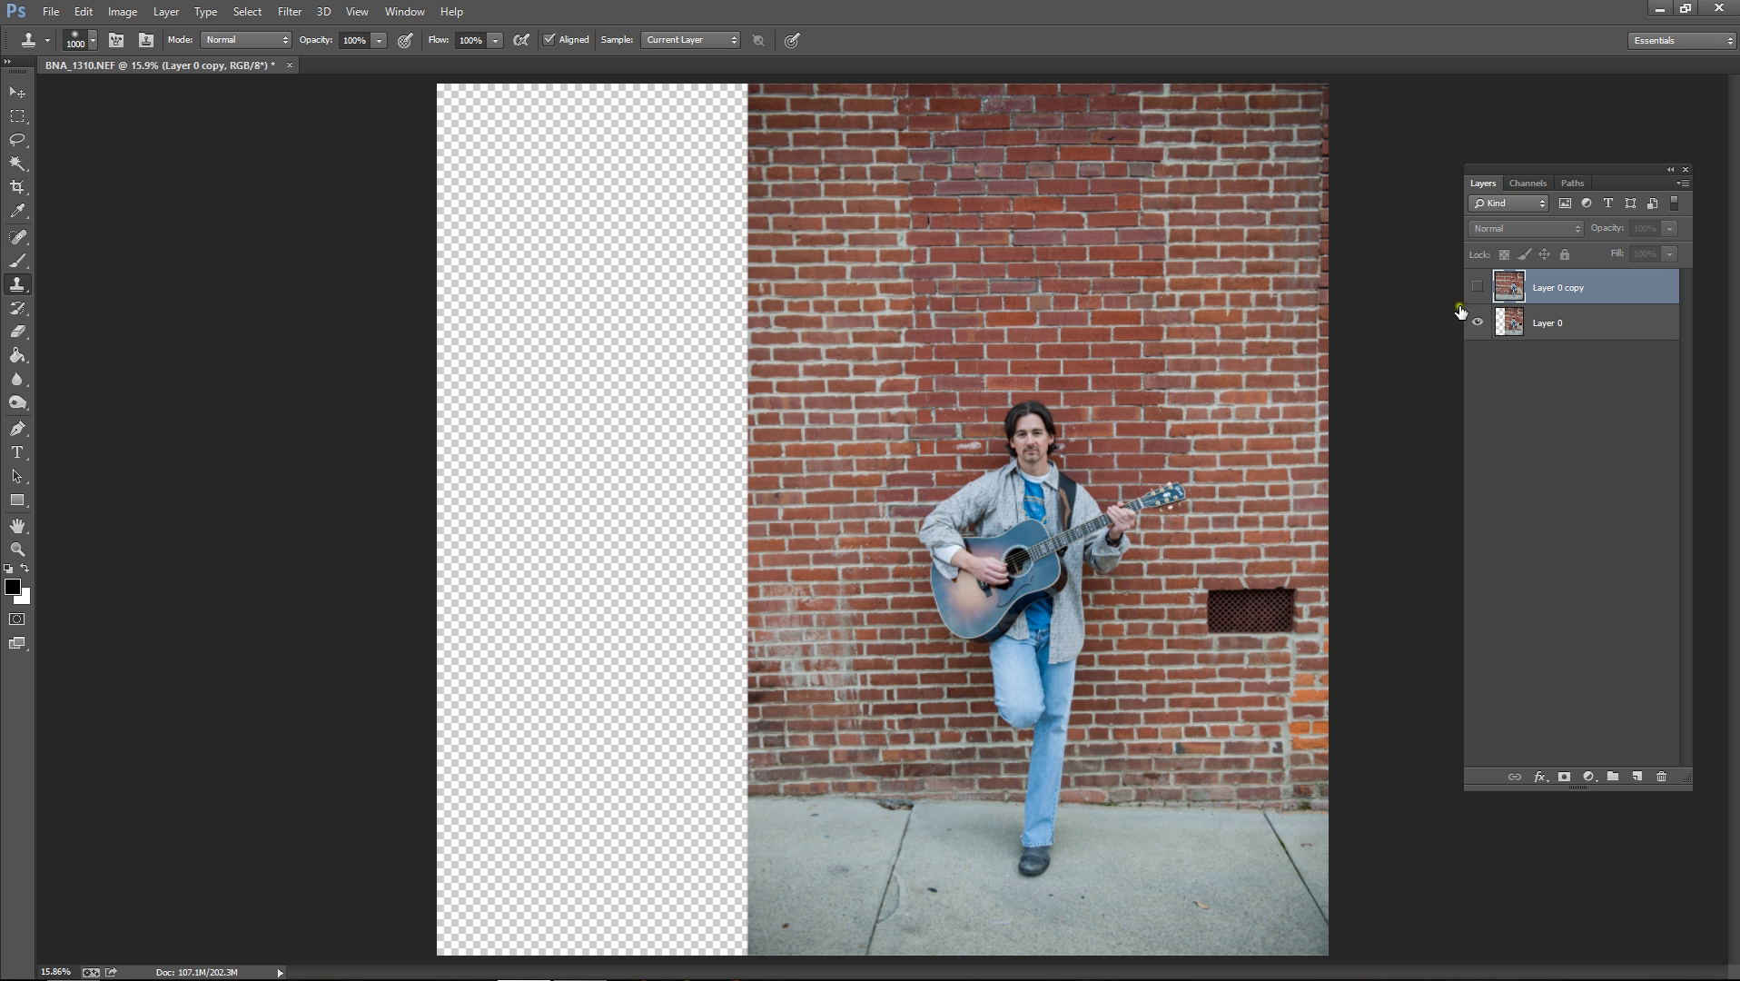
left_click(1477, 287)
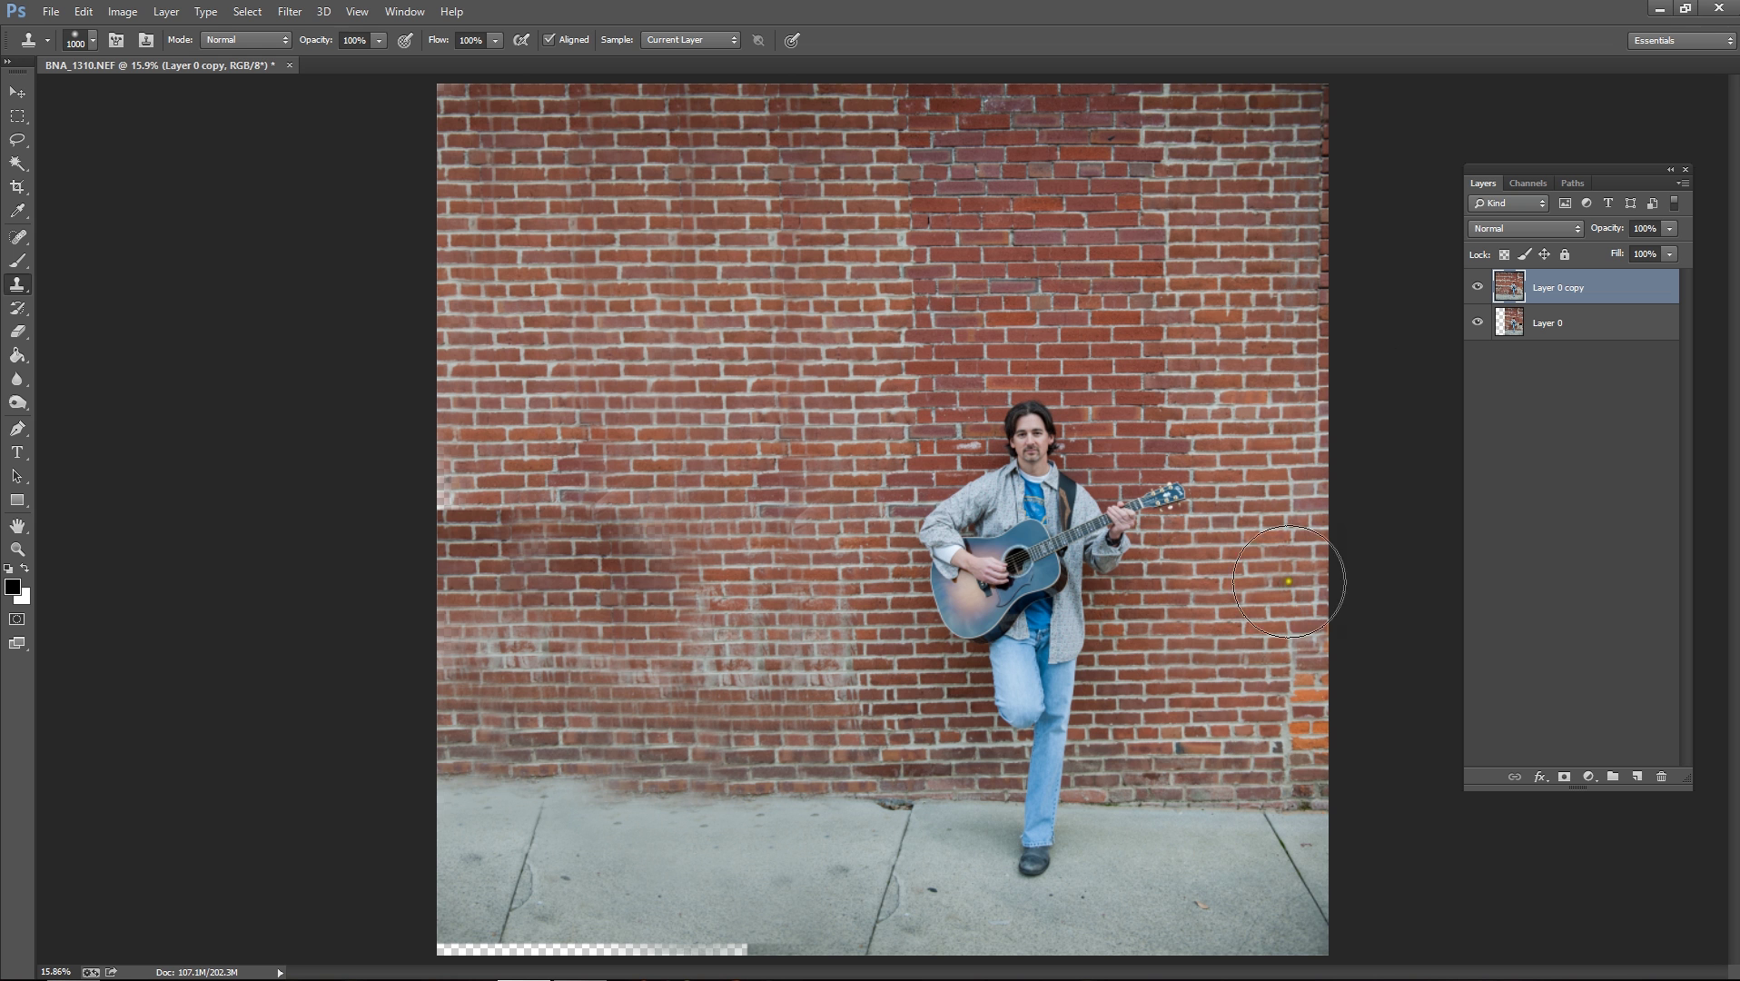
left_click(1478, 289)
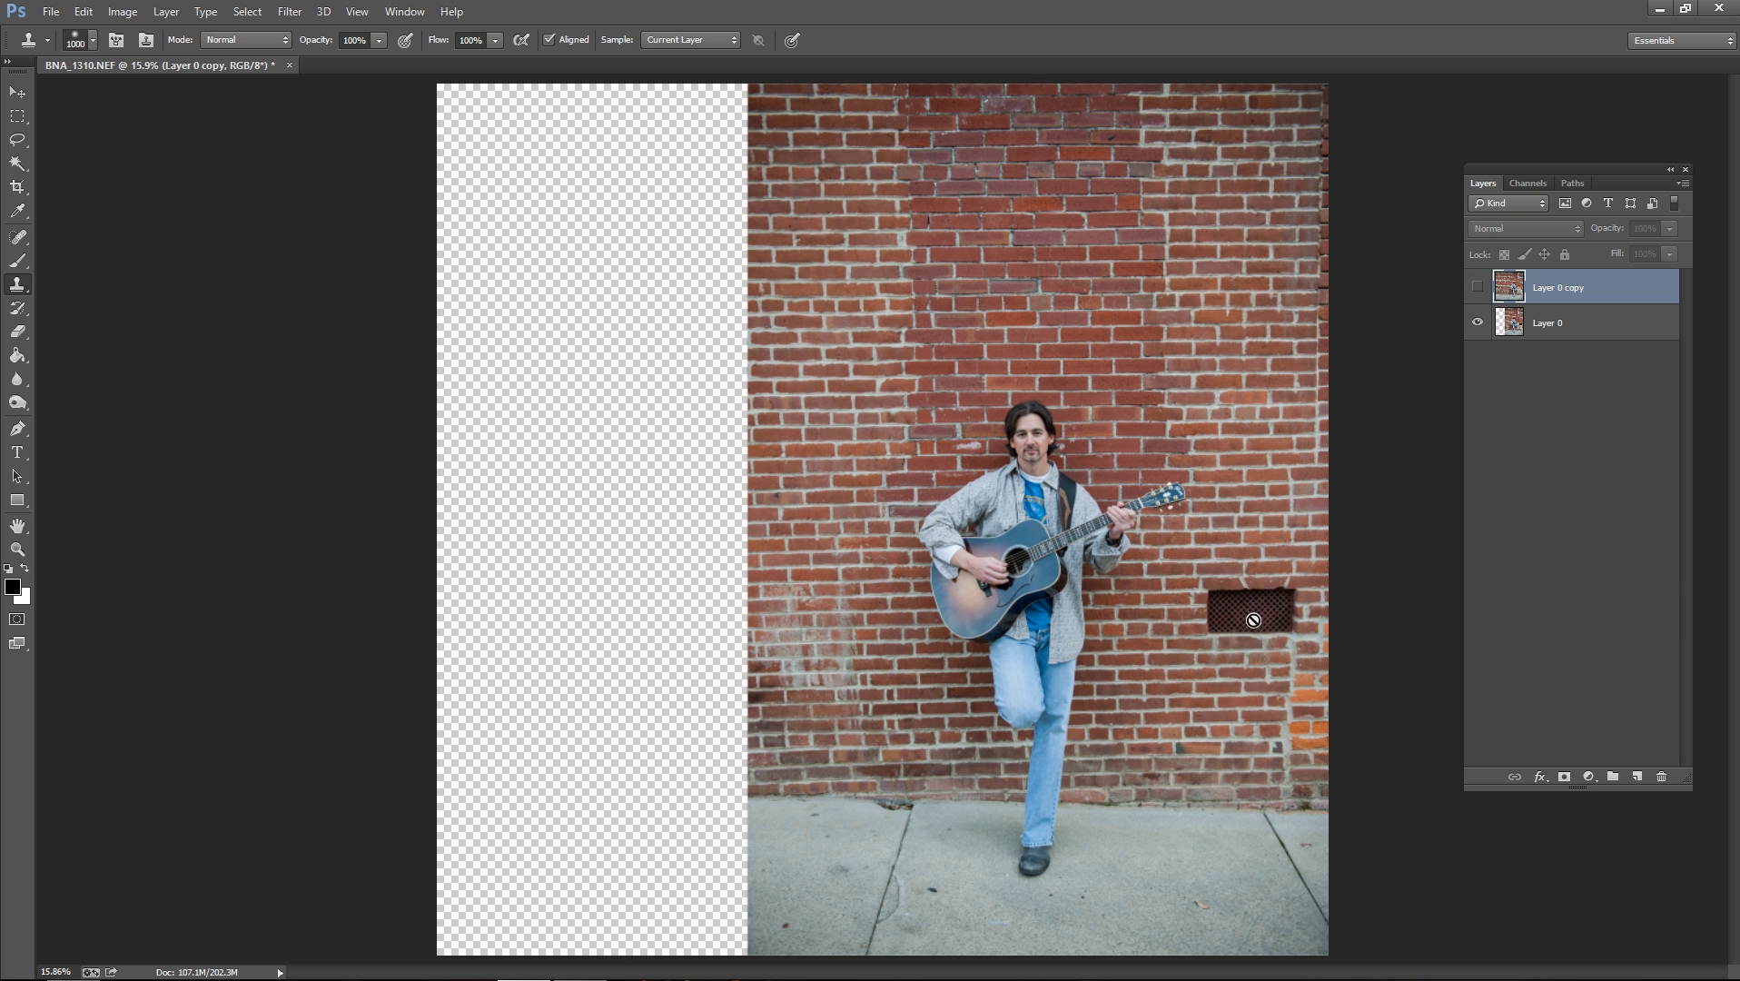
left_click(1478, 289)
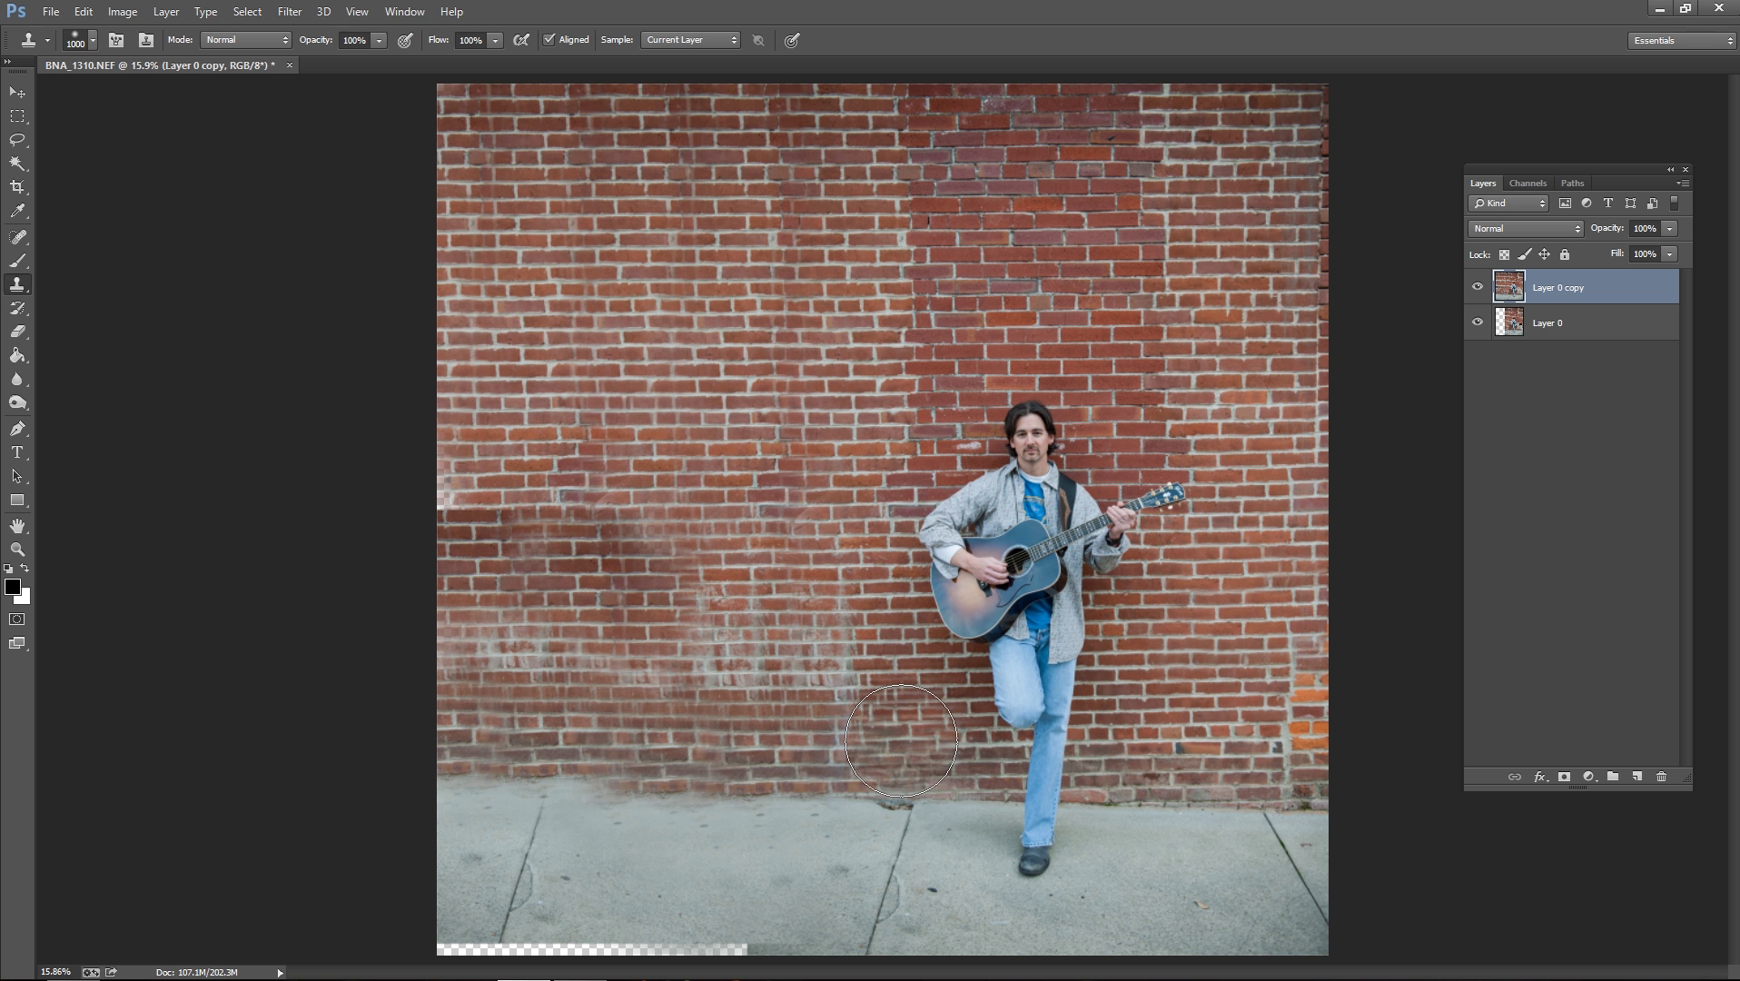
- Sample pavement beside the joint near the guitarist's foot and stamp it onto the extended pavement between the two joints
left_click(928, 831, "alt")
left_click(858, 820, "alt")
left_click(638, 804)
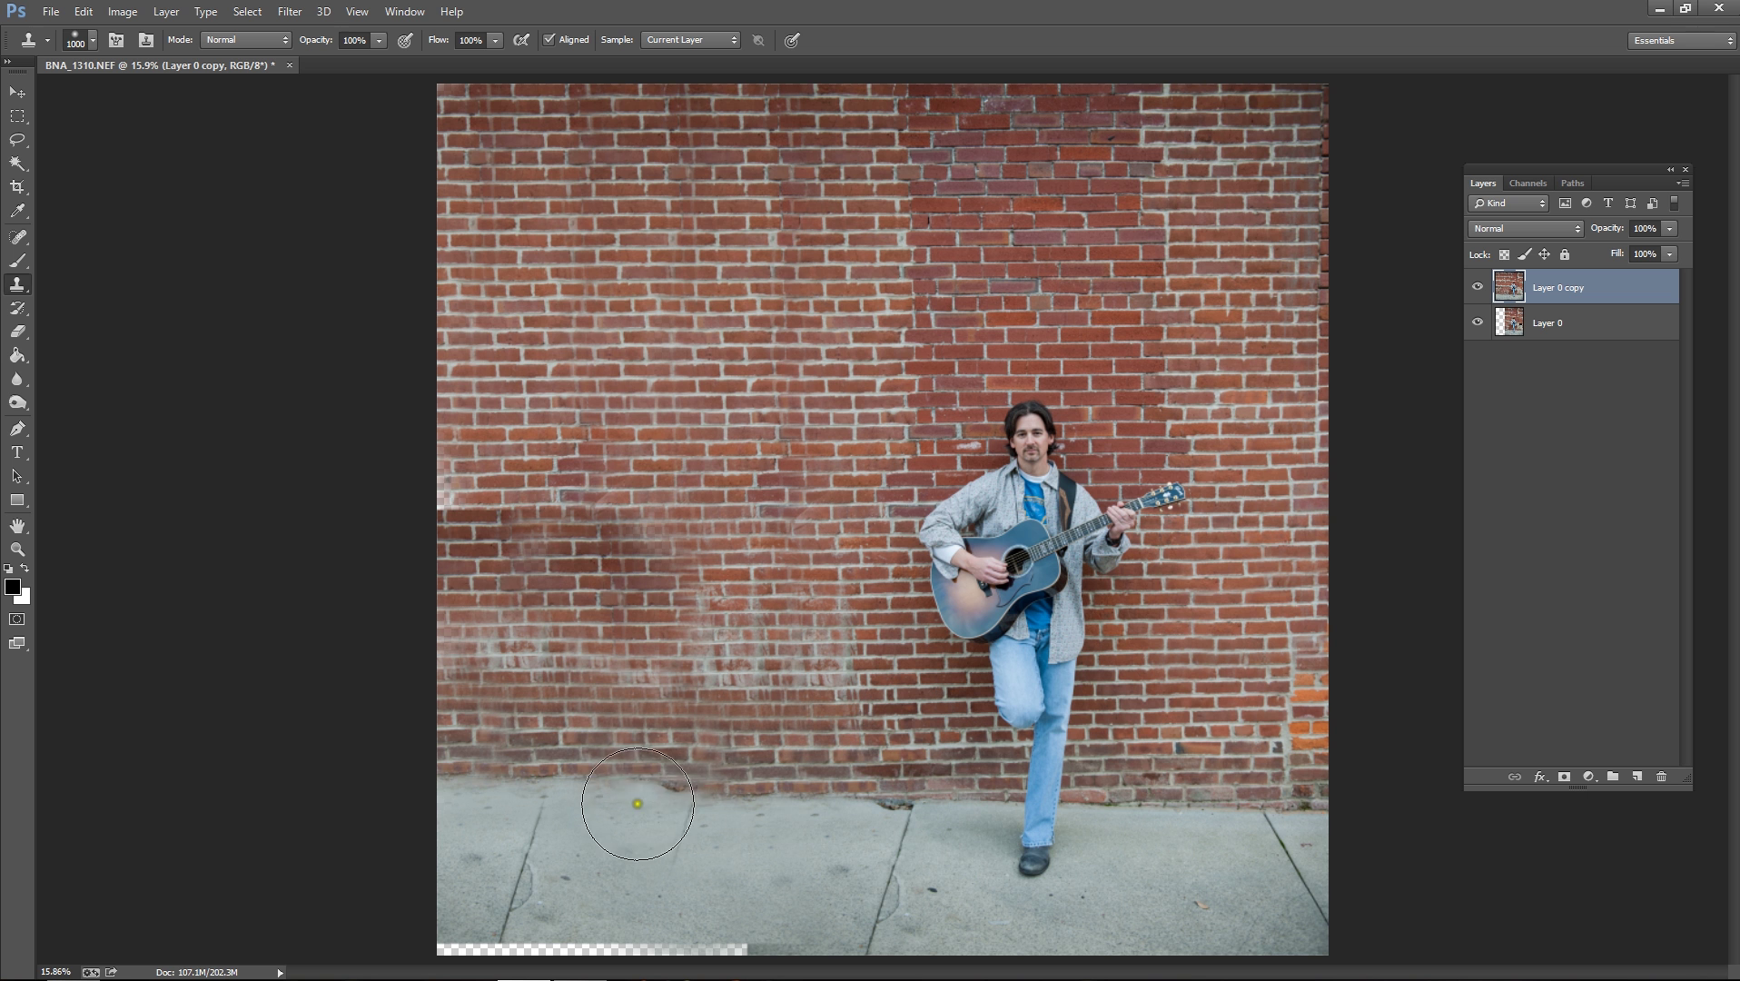
left_click(738, 830)
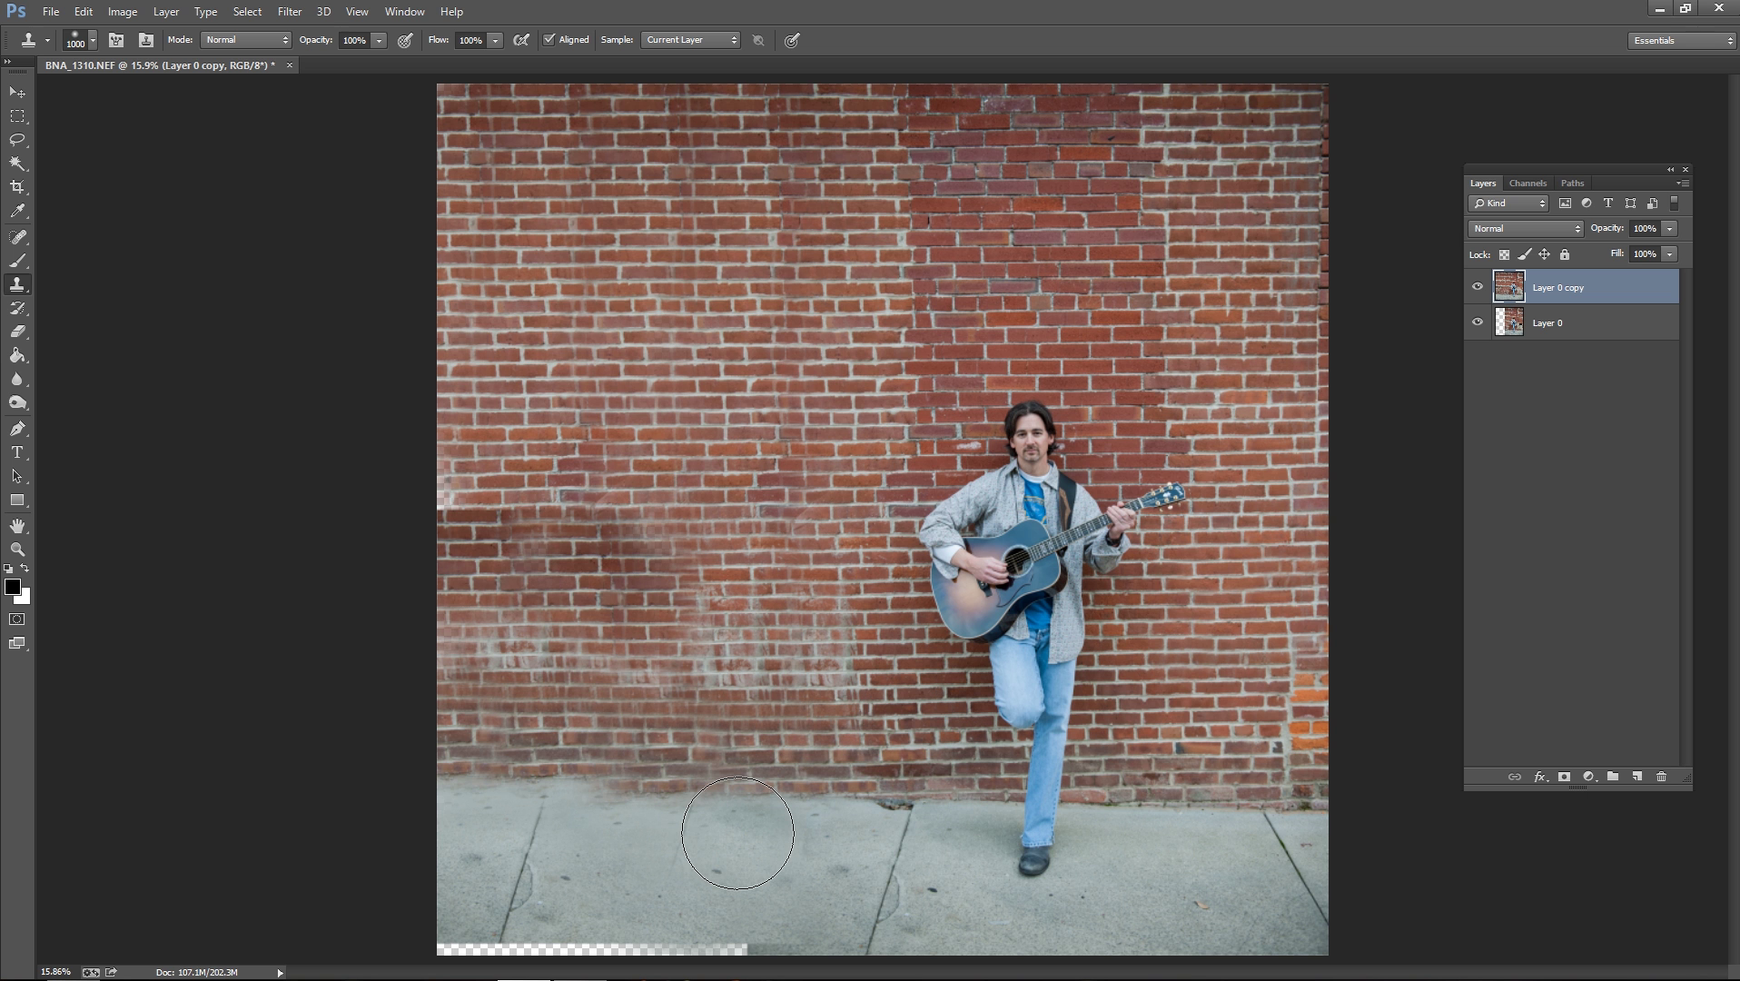
left_click(753, 818)
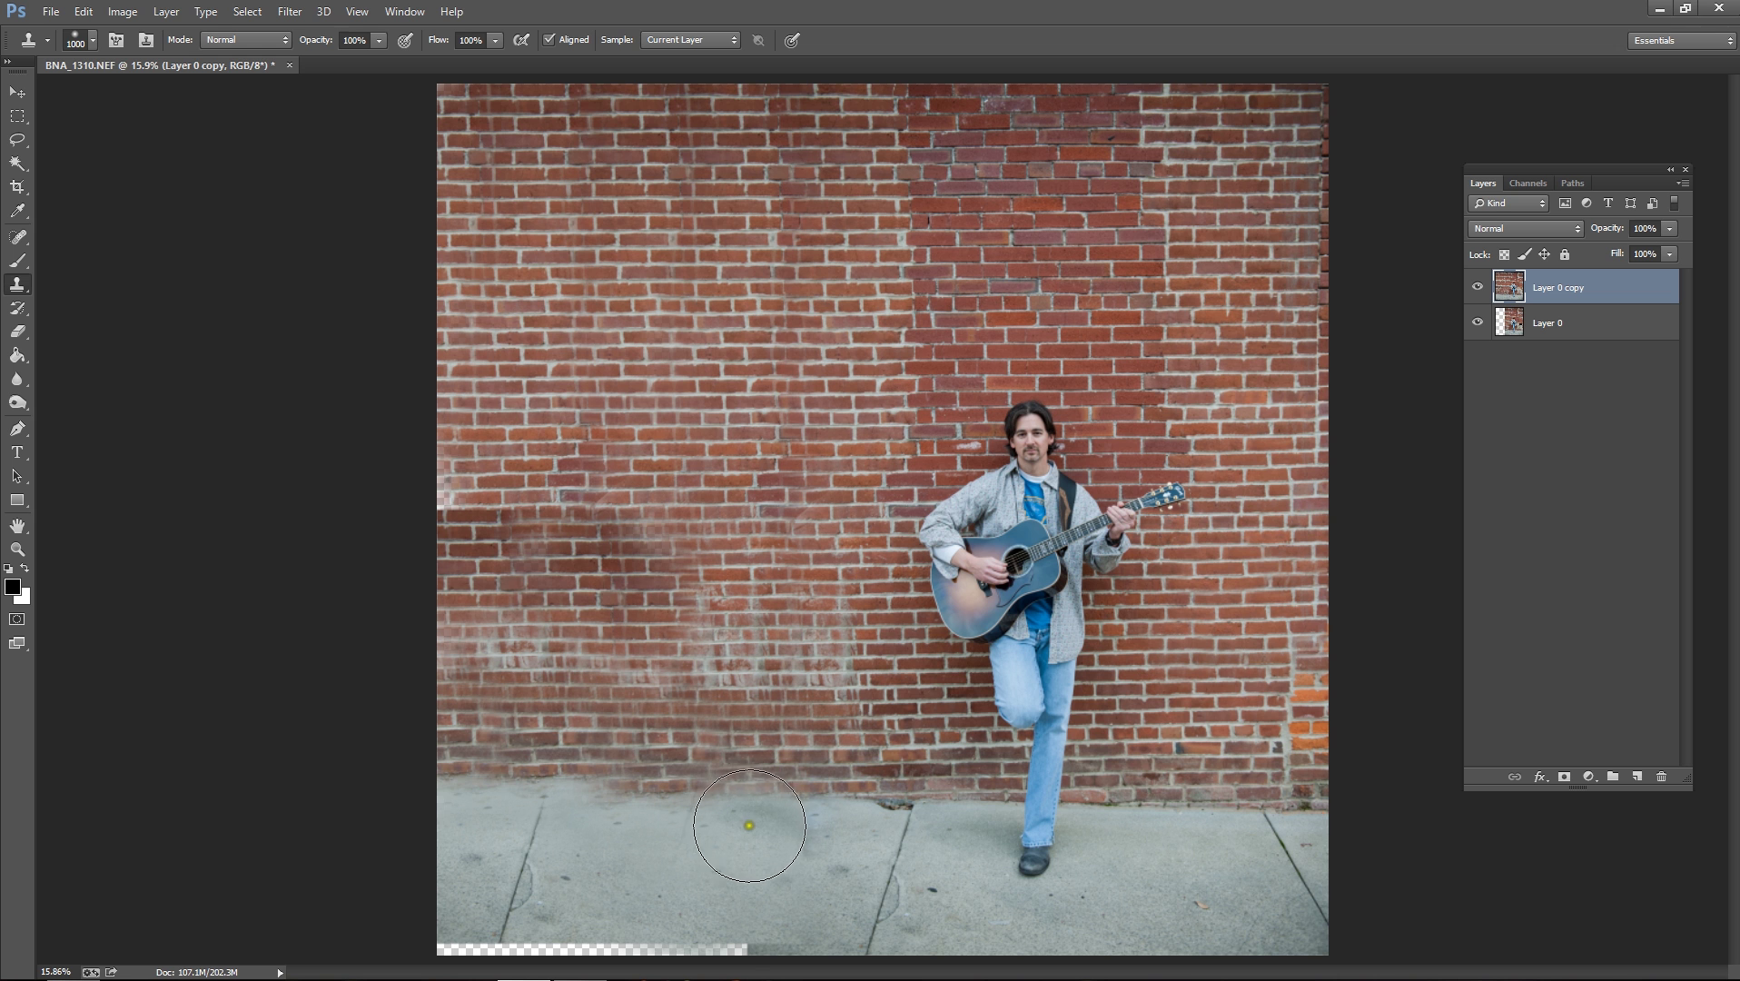
left_click(712, 918)
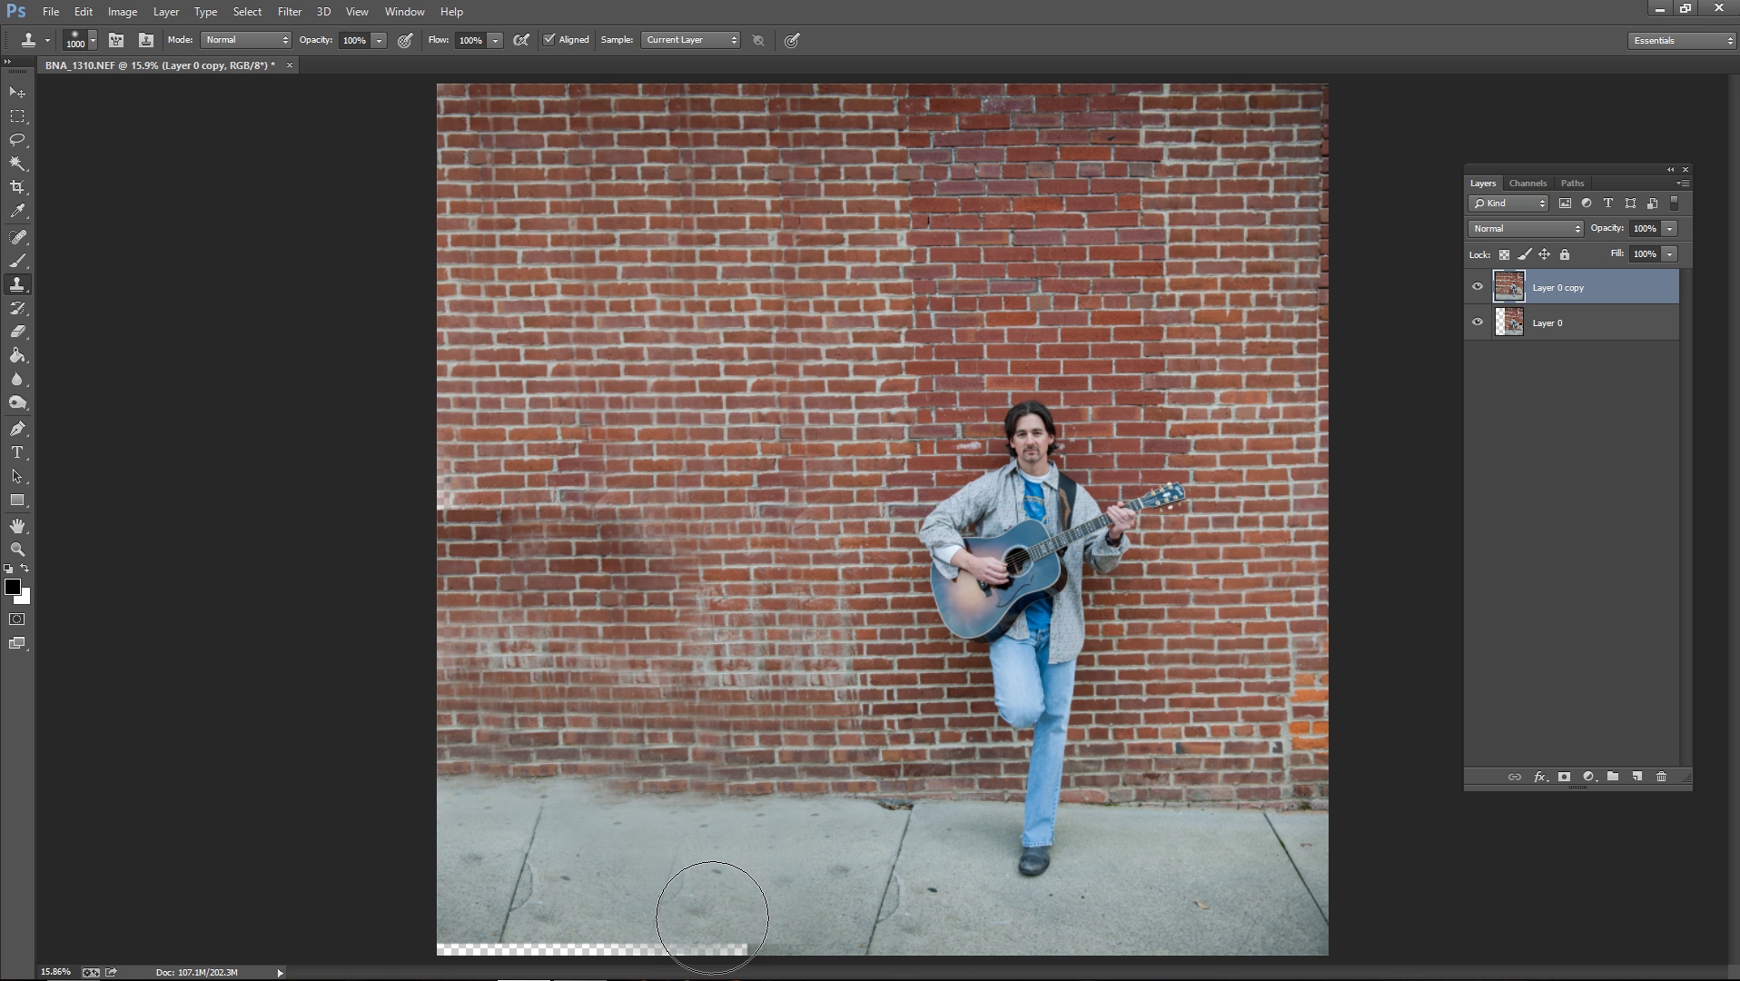
left_click(717, 901)
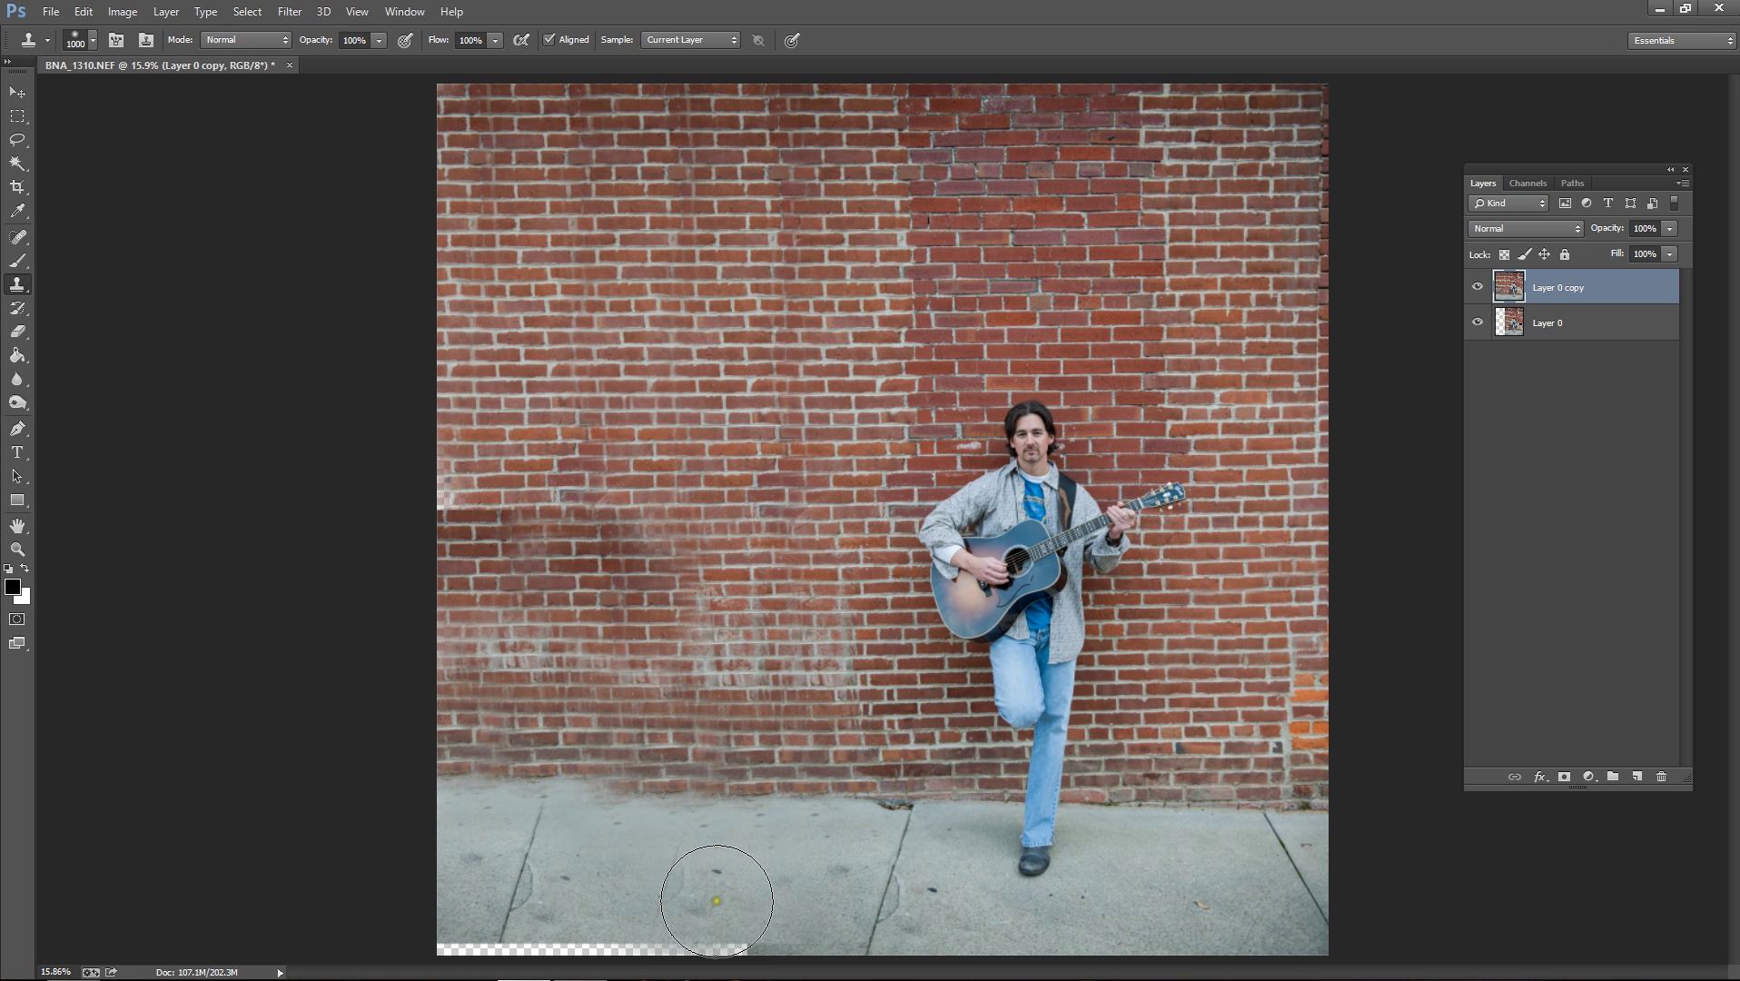